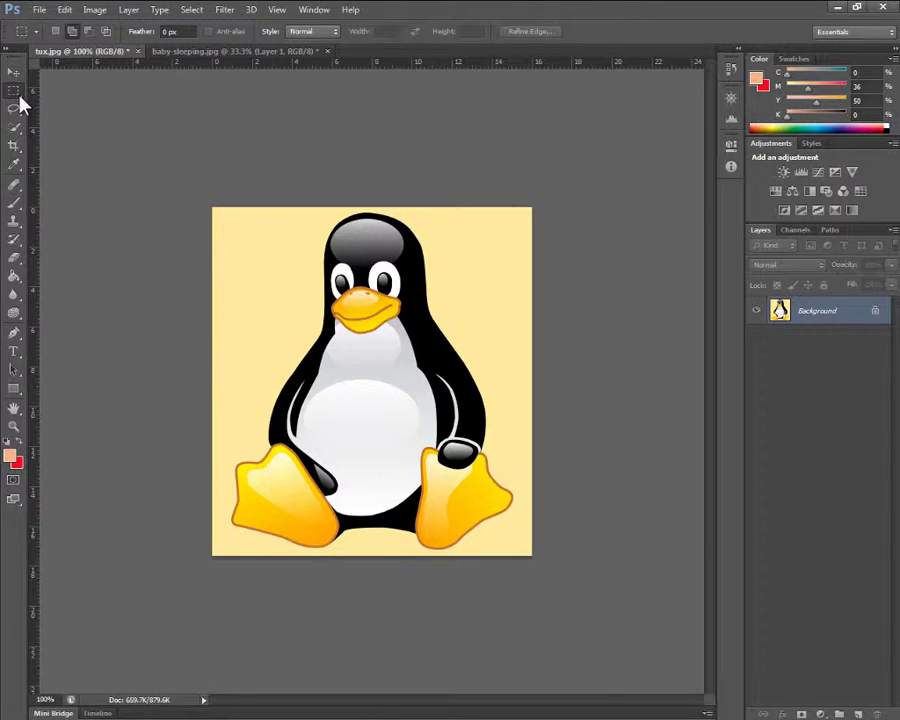
- Draw a circular selection around the penguin's head with the Elliptical Marquee tool
left_click(19, 98)
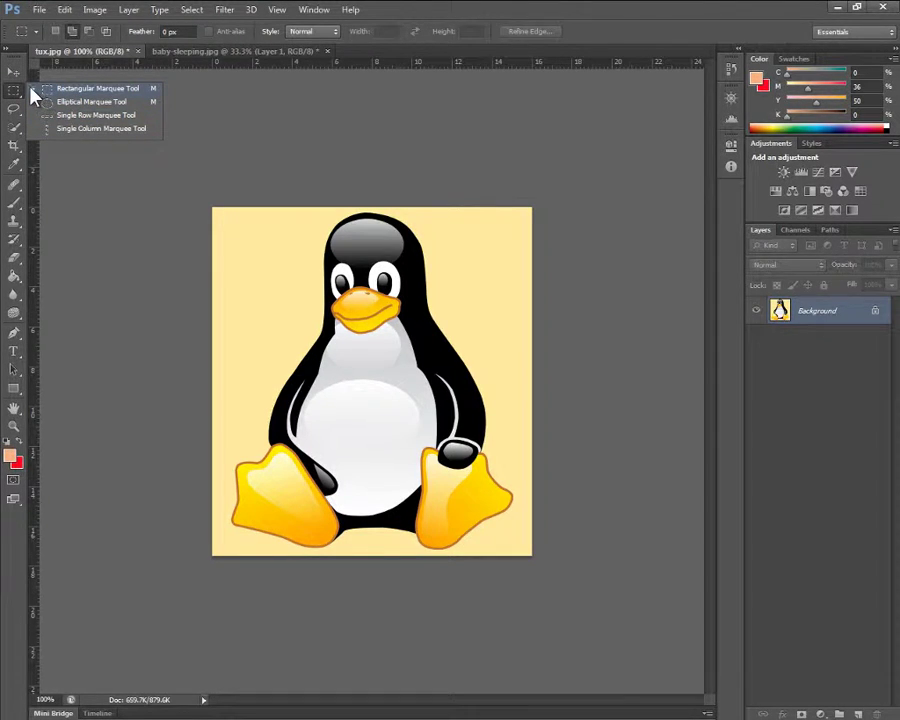
left_click(88, 104)
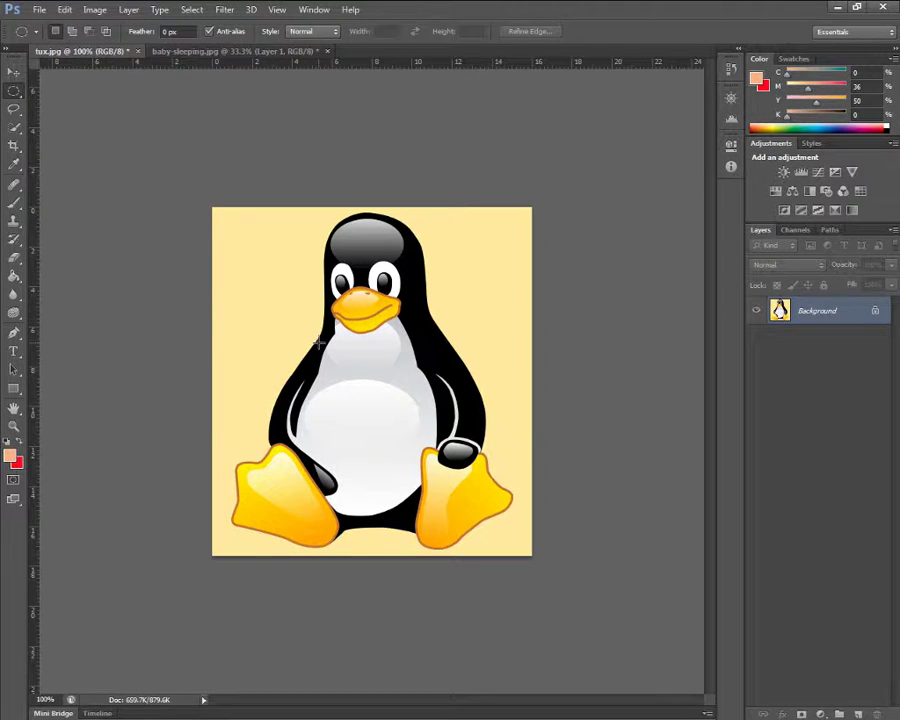
left_click_drag(315, 347, 450, 212)
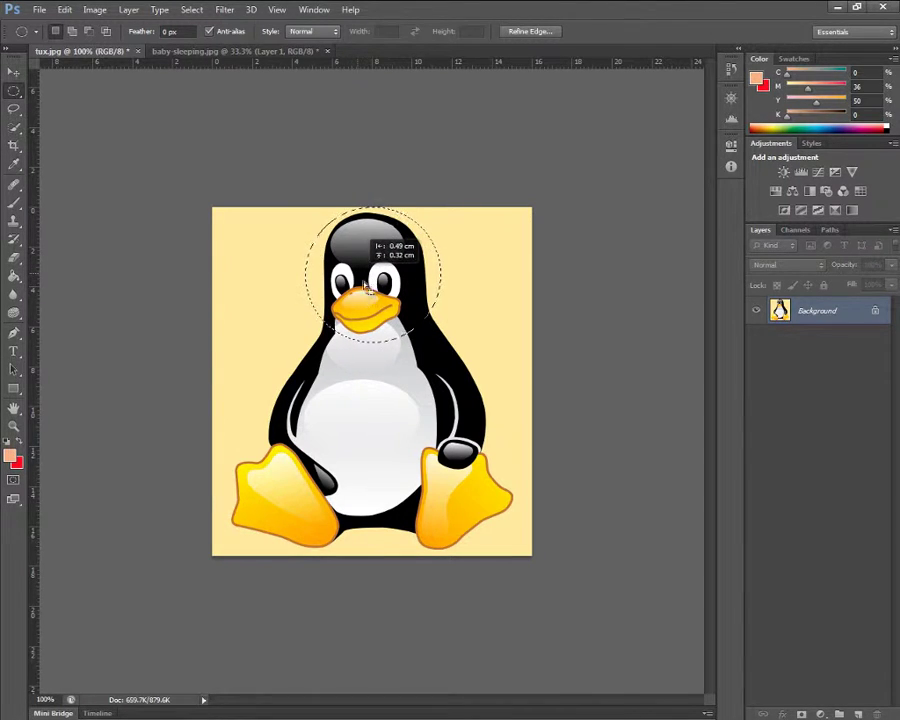
- Try shifting the selected head area down and to the right with the Move tool, and undo the move
left_click(14, 72)
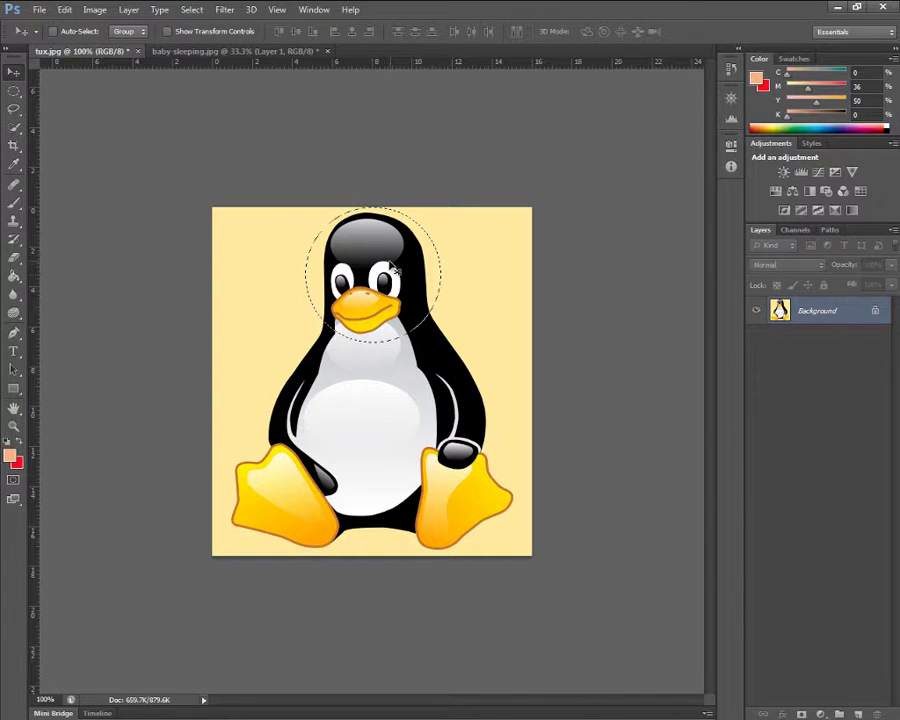
left_click_drag(424, 296, 430, 322)
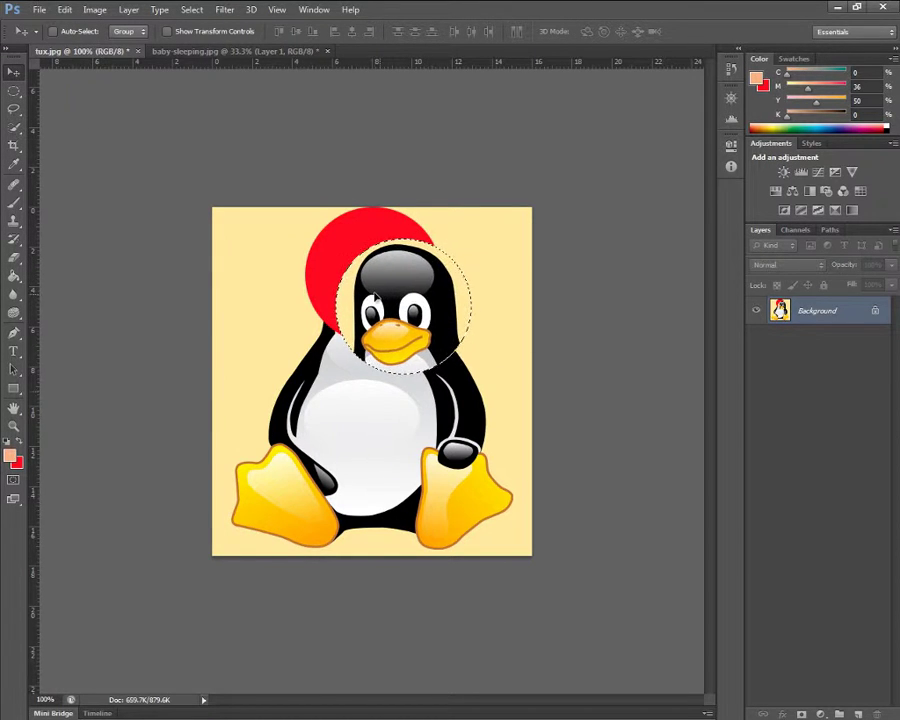
key("ctrl+z")
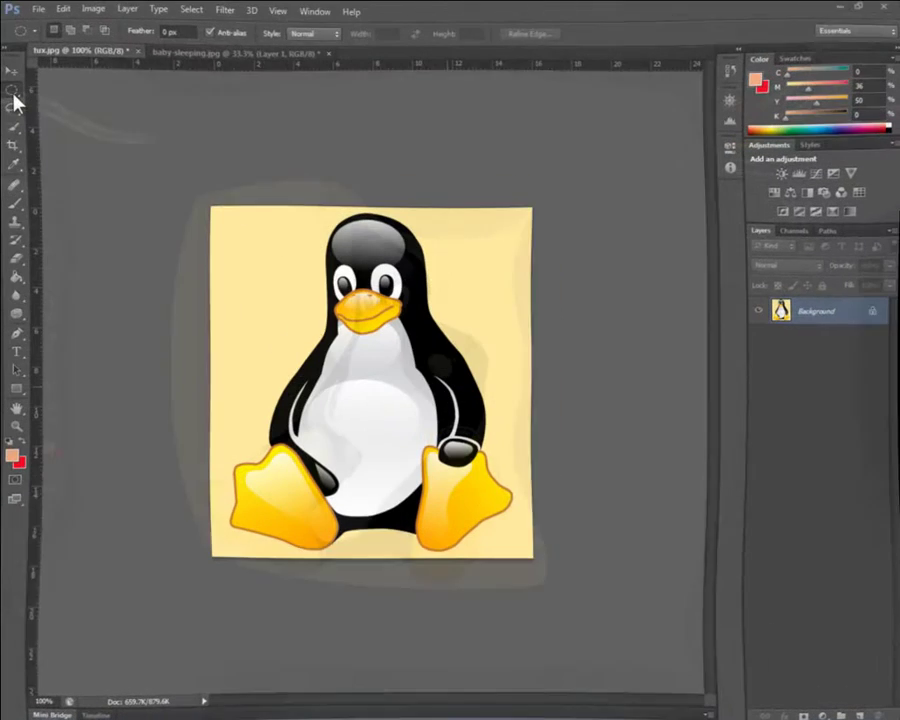
- Select a single row of pixels across the penguin's forehead with the Single Row Marquee tool
left_click(15, 91)
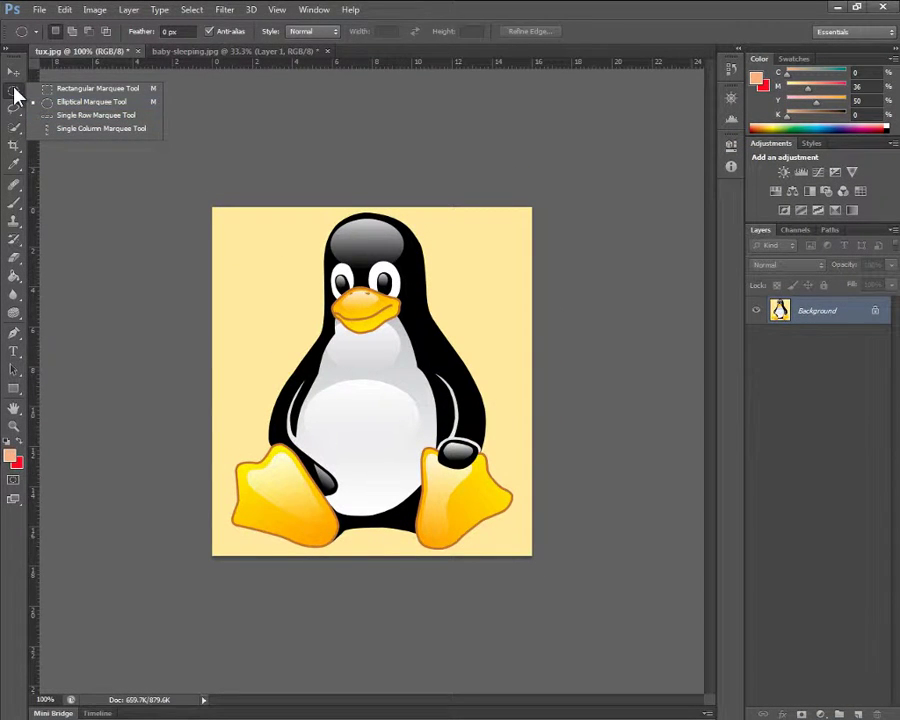
left_click(80, 116)
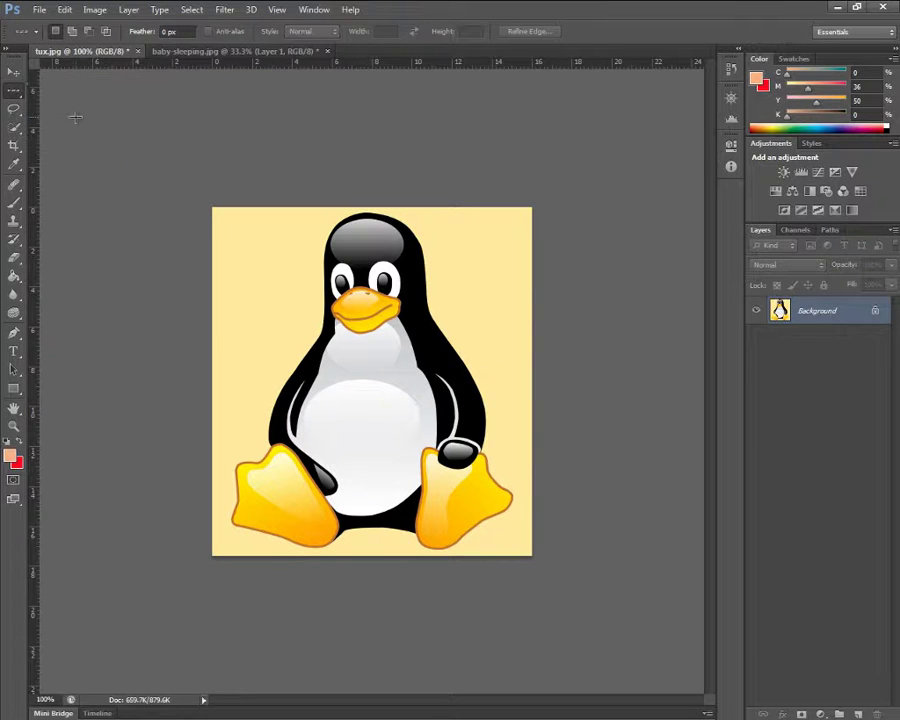
left_click(265, 236)
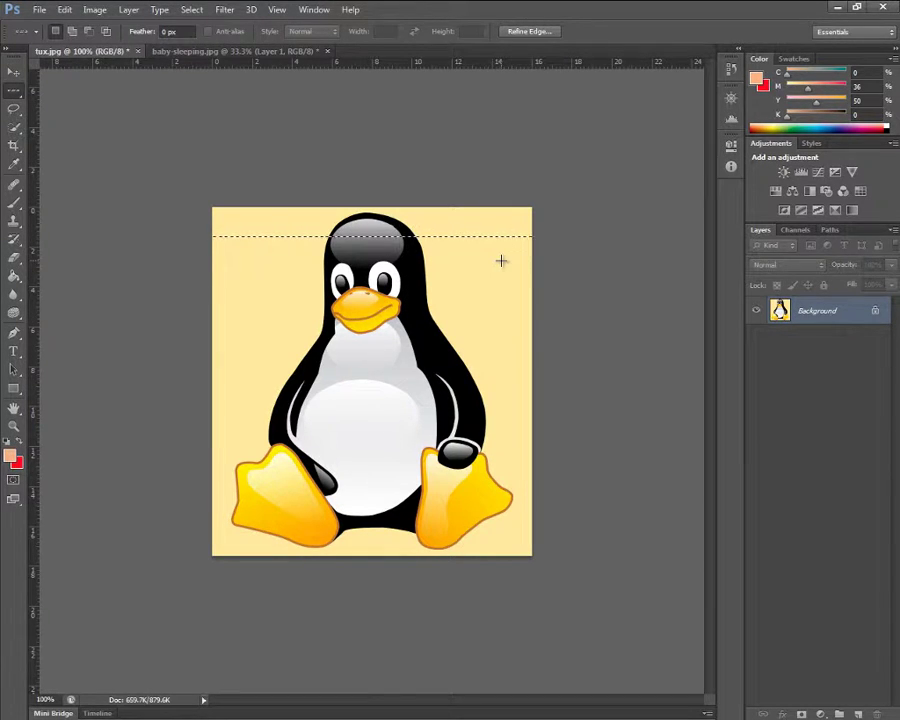
- Replace the row selection with a single pixel column through the left-hand flipper and foot using the Single Column Marquee tool
right_click(13, 92)
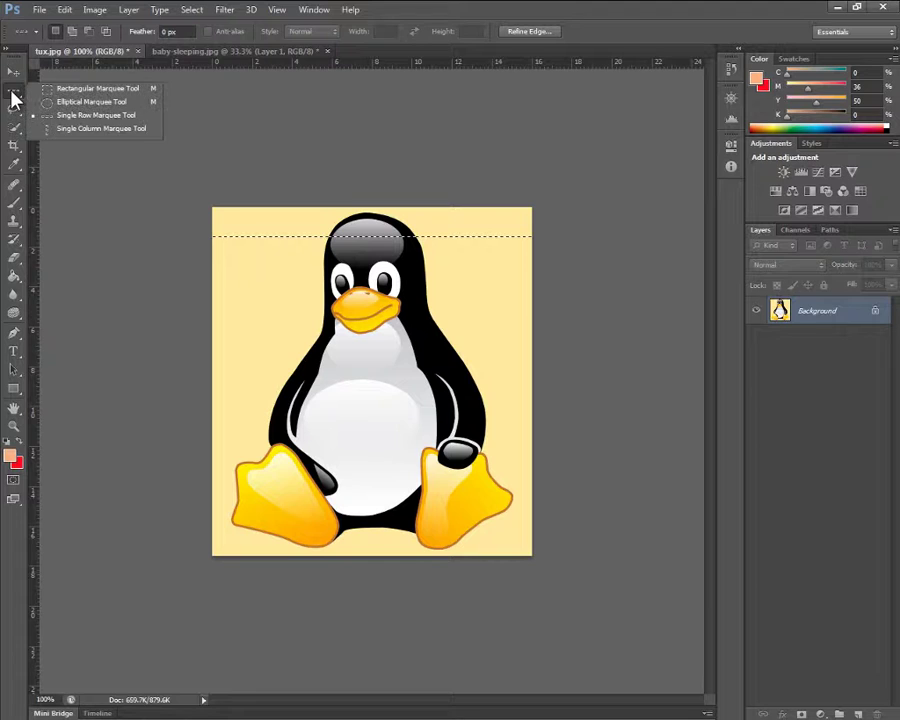
left_click(134, 130)
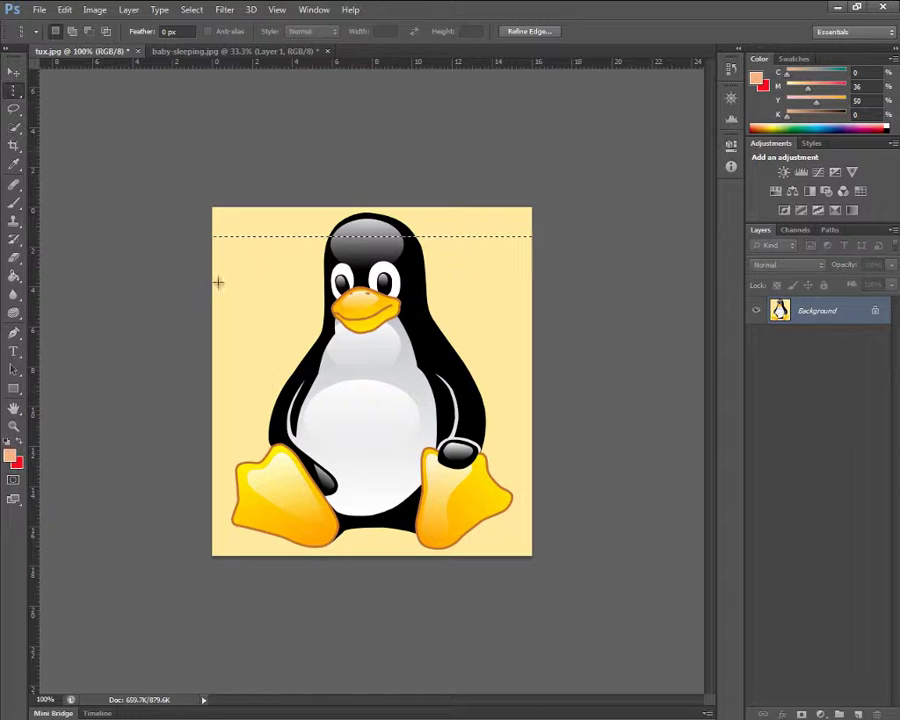
left_click(287, 315)
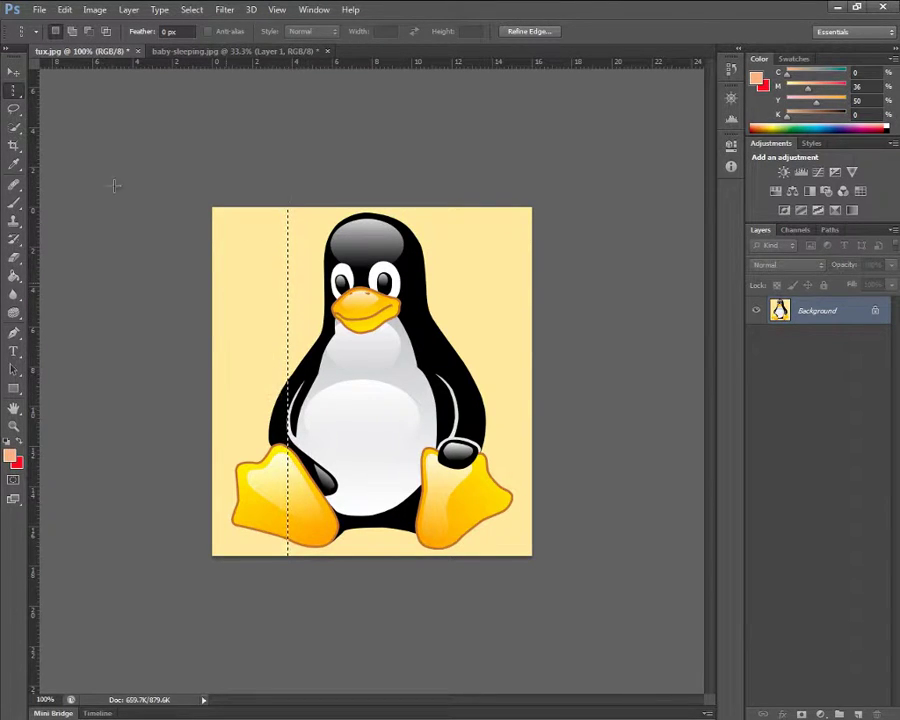
left_click(13, 91)
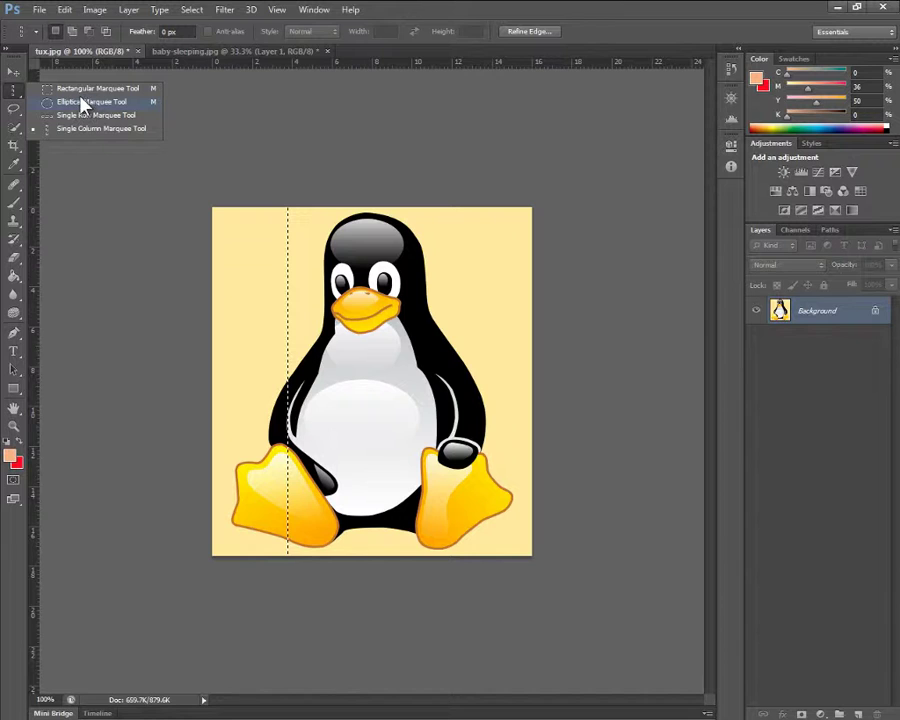
left_click(15, 92)
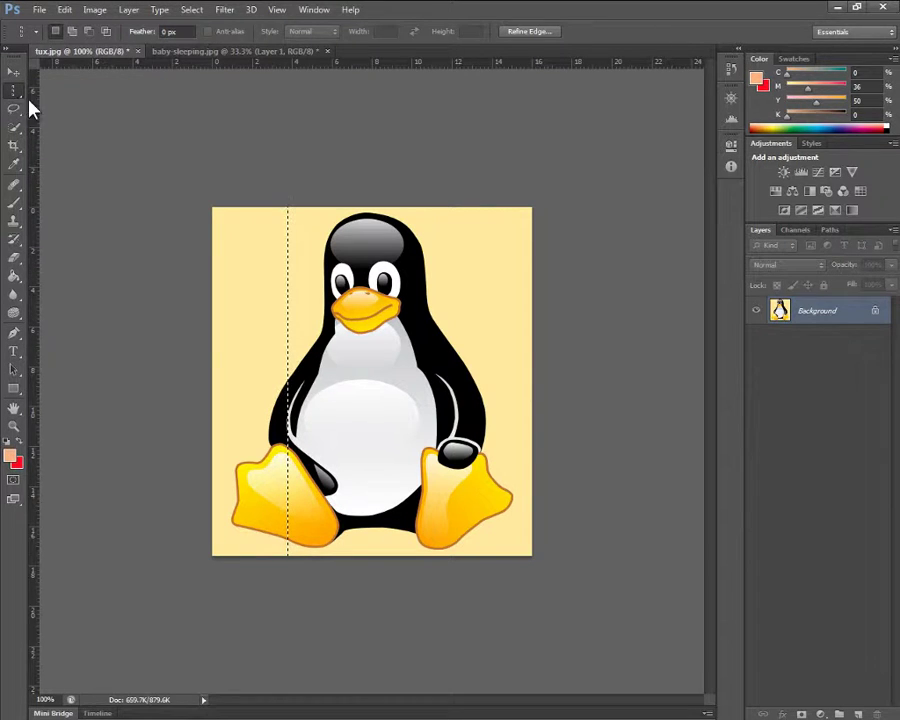
- Draw a freehand selection around the beak with the Lasso tool, and deselect everything
left_click(15, 111)
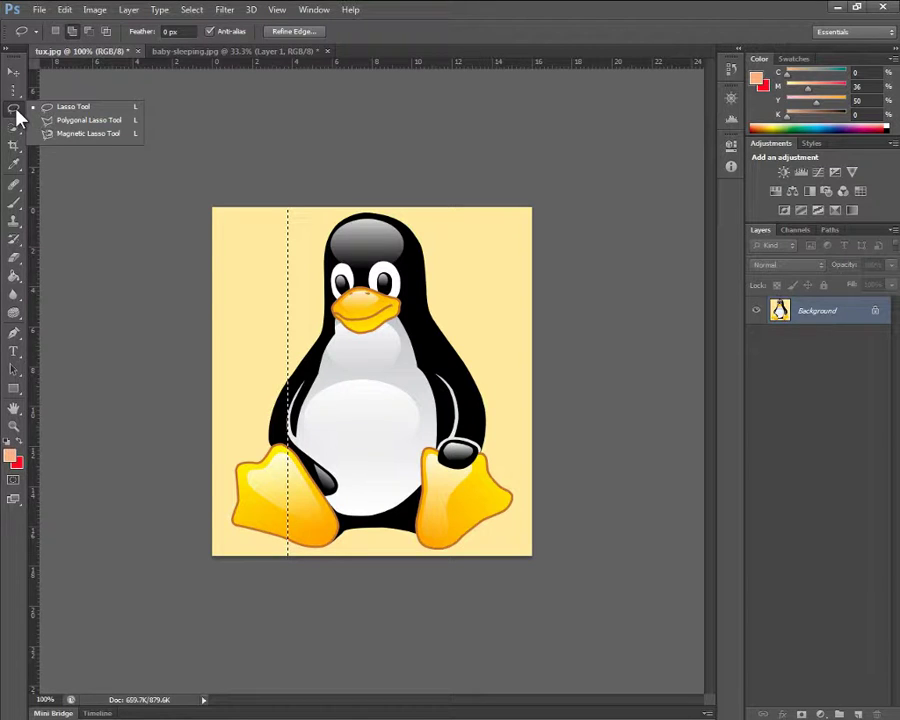
left_click(68, 113)
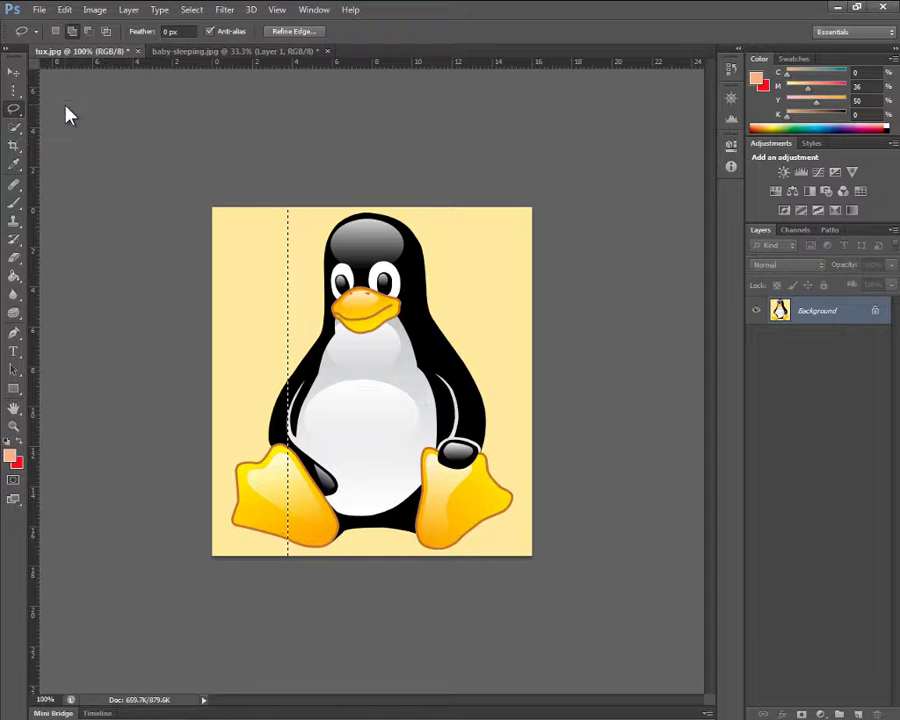
mouse_move(345, 347)
left_mouse_down()
mouse_move(317, 315)
mouse_move(318, 298)
mouse_move(398, 277)
mouse_move(423, 292)
mouse_move(427, 317)
mouse_move(411, 338)
mouse_move(362, 354)
left_mouse_up()
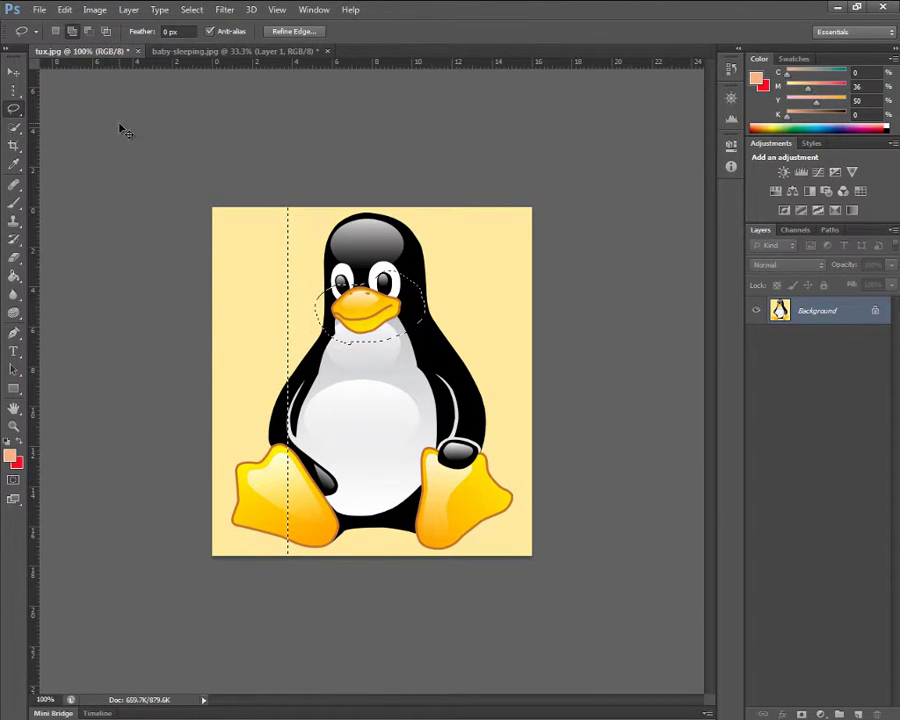
key("ctrl+d")
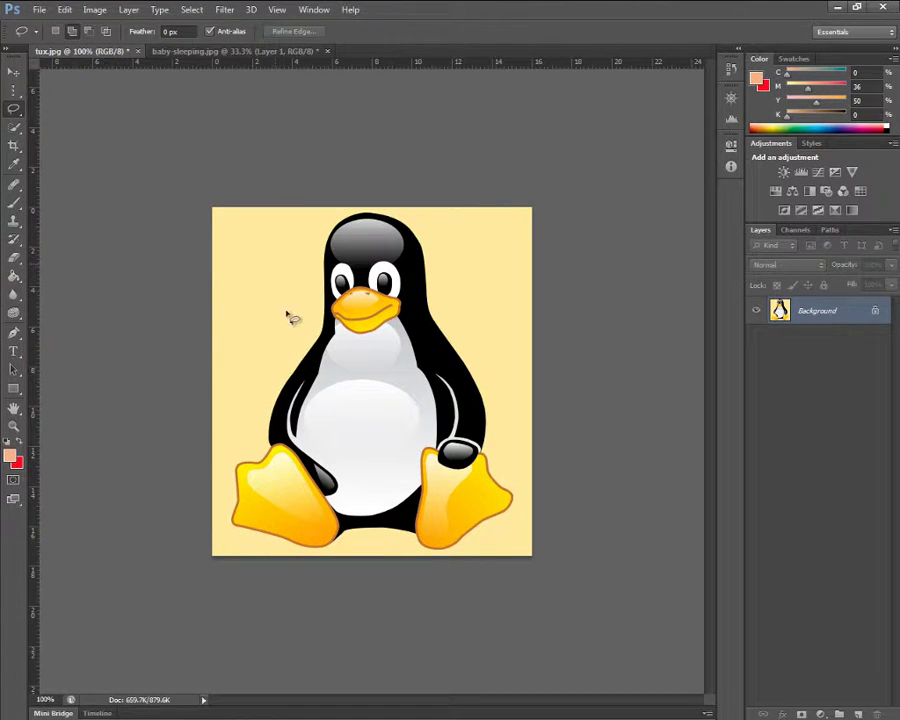
- Lasso the beak and lower face freehand, and add an area around the right-hand flipper tip to the selection
mouse_move(321, 336)
left_mouse_down()
mouse_move(302, 297)
mouse_move(312, 280)
mouse_move(368, 272)
left_mouse_up()
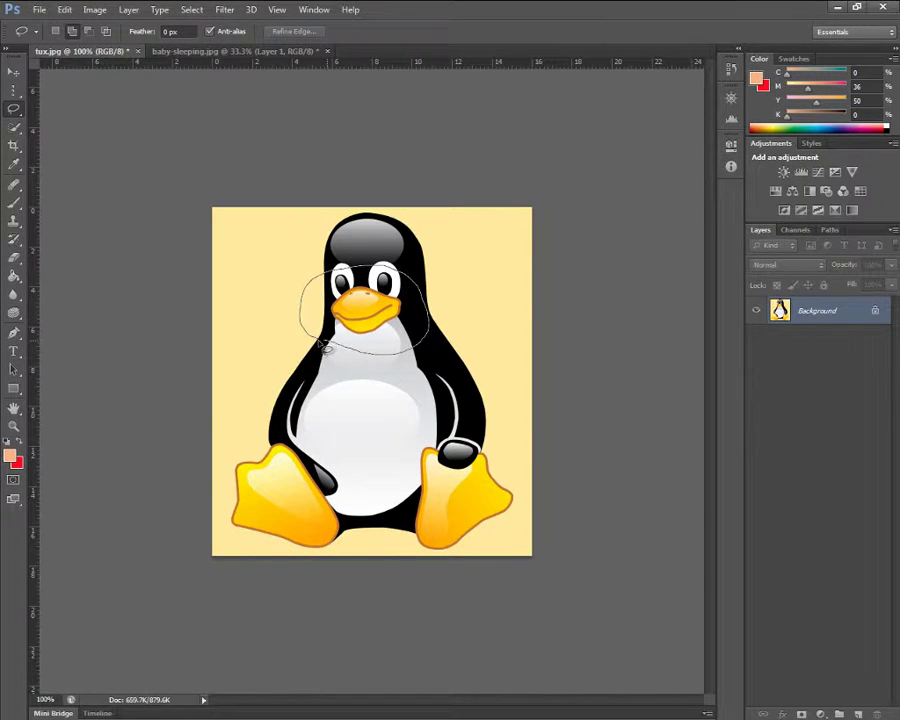
left_click_drag(324, 345, 324, 346)
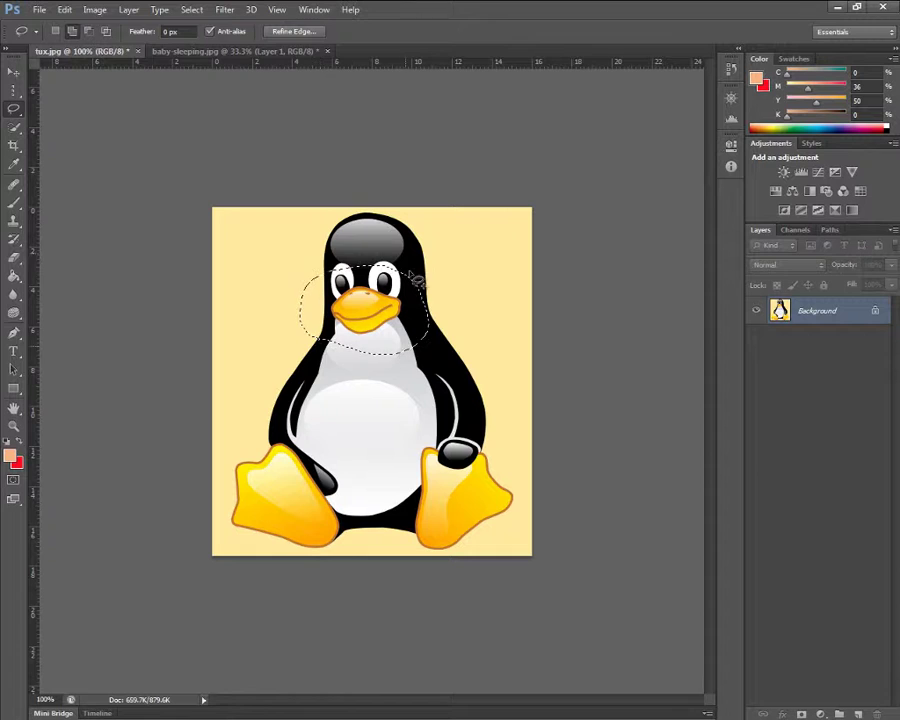
left_click(75, 37)
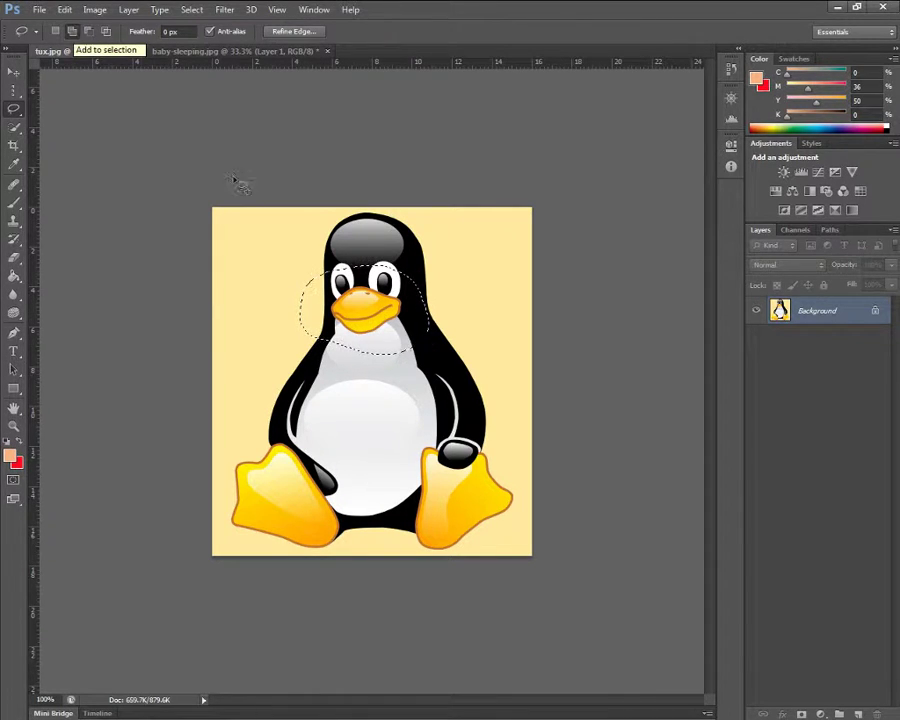
mouse_move(446, 431)
left_mouse_down()
mouse_move(410, 447)
mouse_move(456, 480)
mouse_move(484, 463)
mouse_move(446, 431)
left_mouse_up()
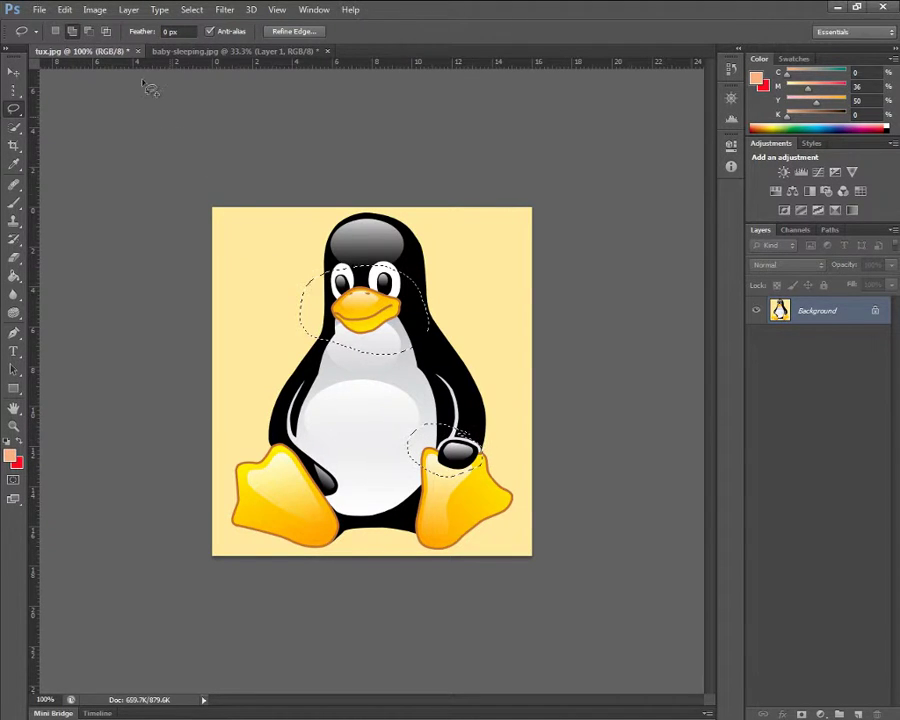
- Add a freehand lasso outline of the left-hand foot to the selection, and deselect everything
left_click(89, 31)
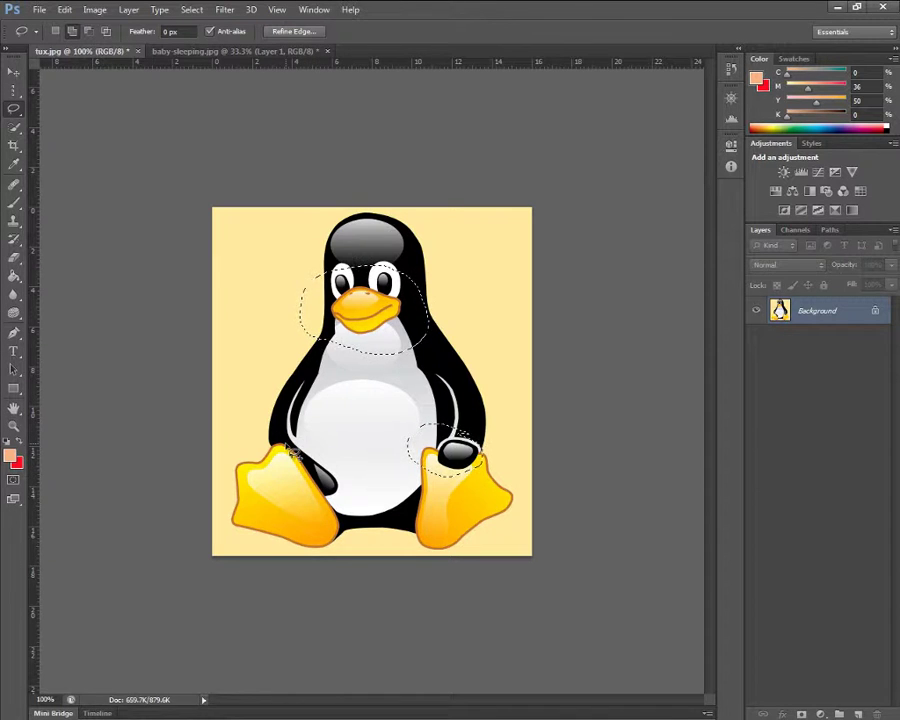
mouse_move(284, 454)
left_mouse_down()
mouse_move(270, 466)
mouse_move(243, 466)
mouse_move(230, 524)
mouse_move(260, 545)
mouse_move(311, 558)
mouse_move(350, 534)
mouse_move(311, 466)
mouse_move(276, 458)
left_mouse_up()
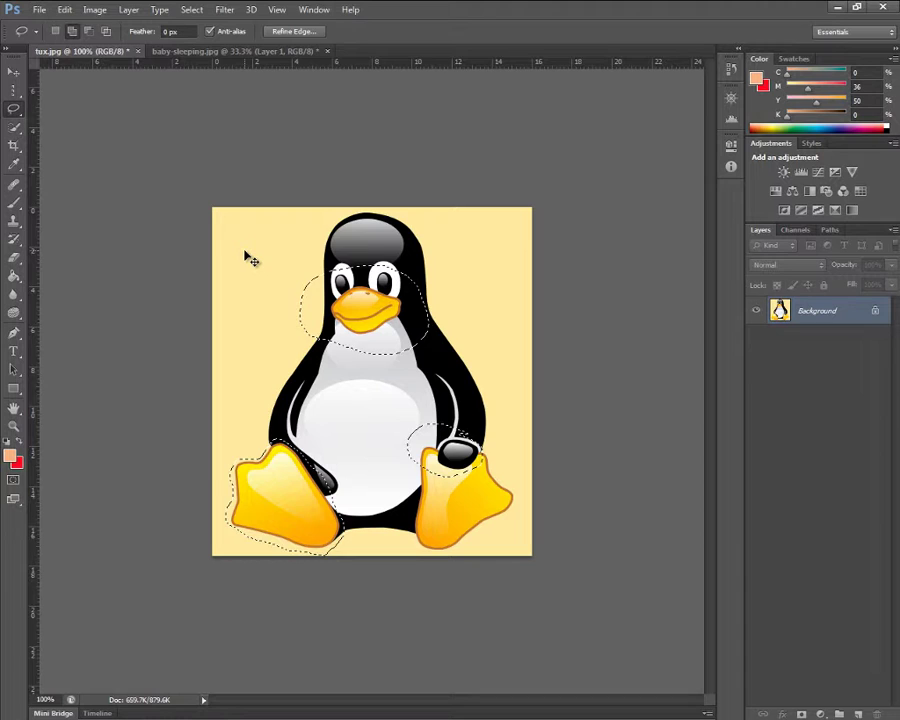
key("ctrl+d")
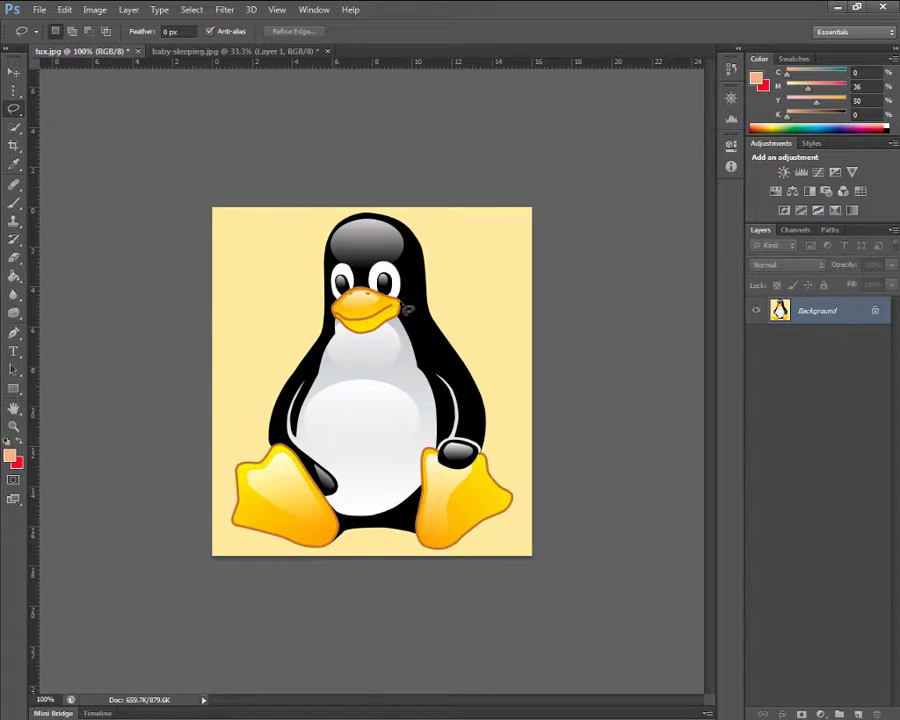
- Outline the whole penguin with straight segments using the Polygonal Lasso tool, close the selection at its starting point, and deselect it
left_click(15, 110)
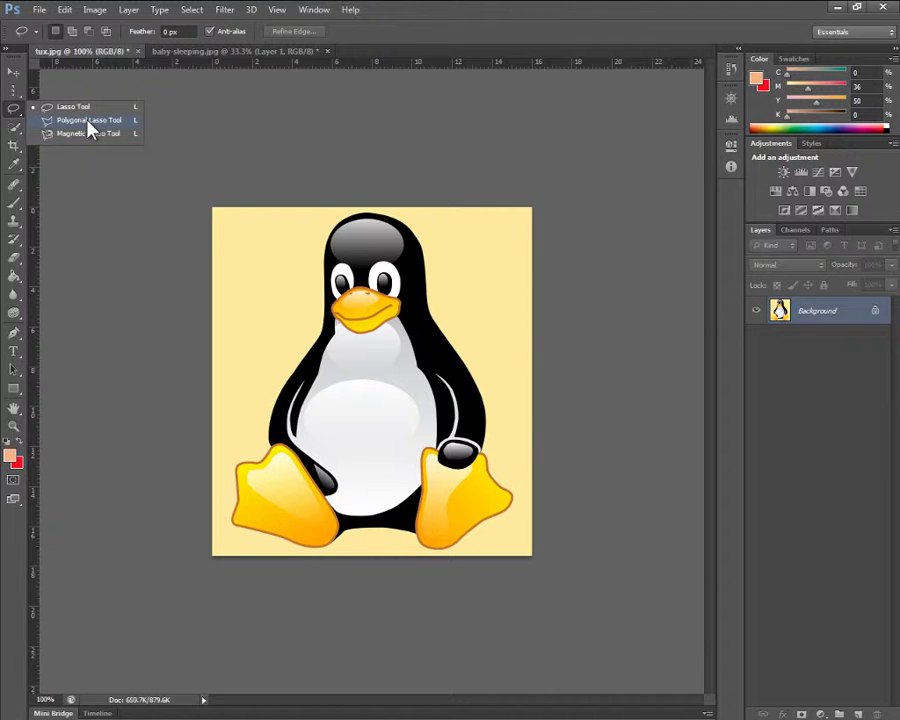
left_click(90, 122)
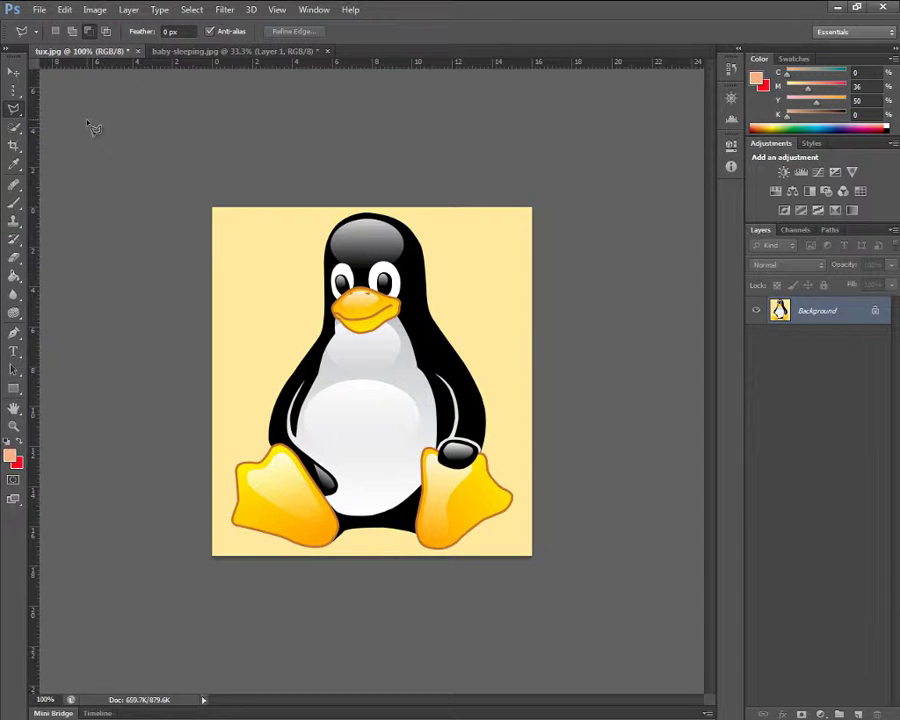
left_click(298, 326)
left_click(314, 240)
left_click(330, 214)
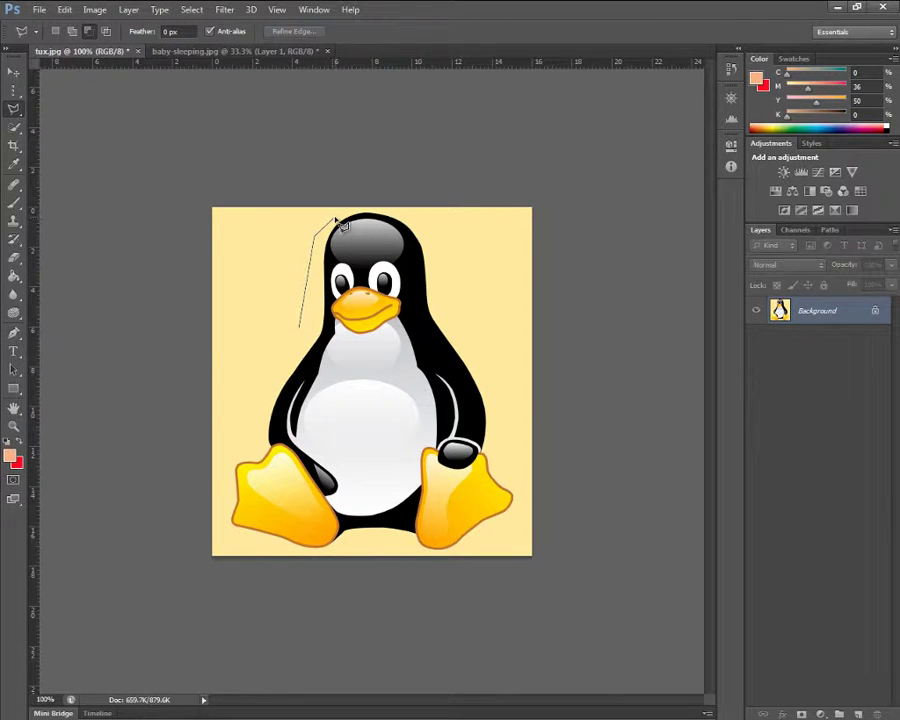
left_click(399, 215)
left_click(447, 300)
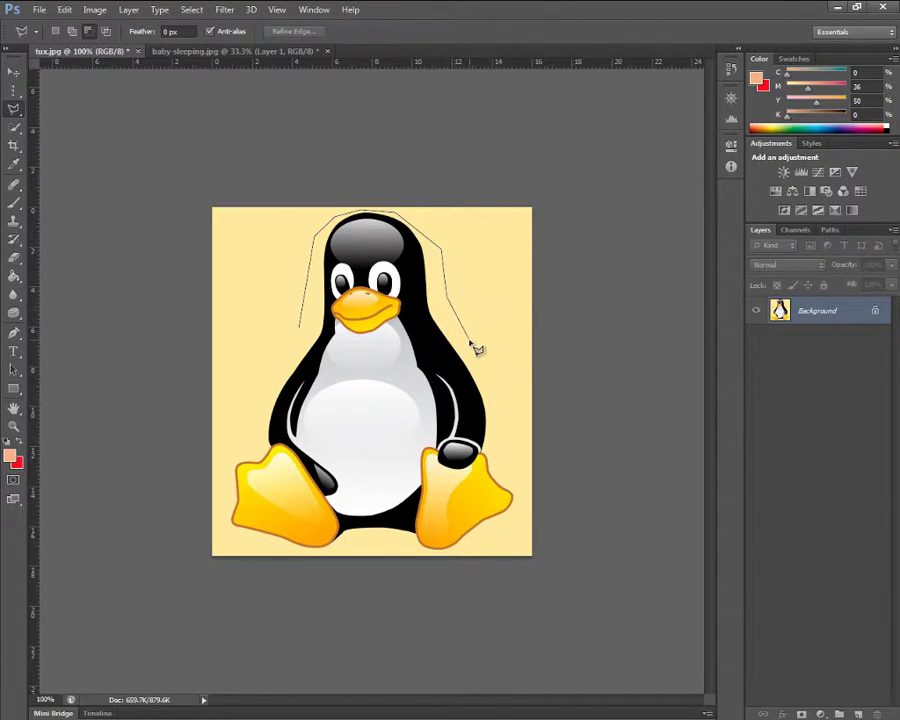
left_click(493, 376)
left_click(497, 423)
left_click(524, 490)
left_click(518, 512)
left_click(493, 530)
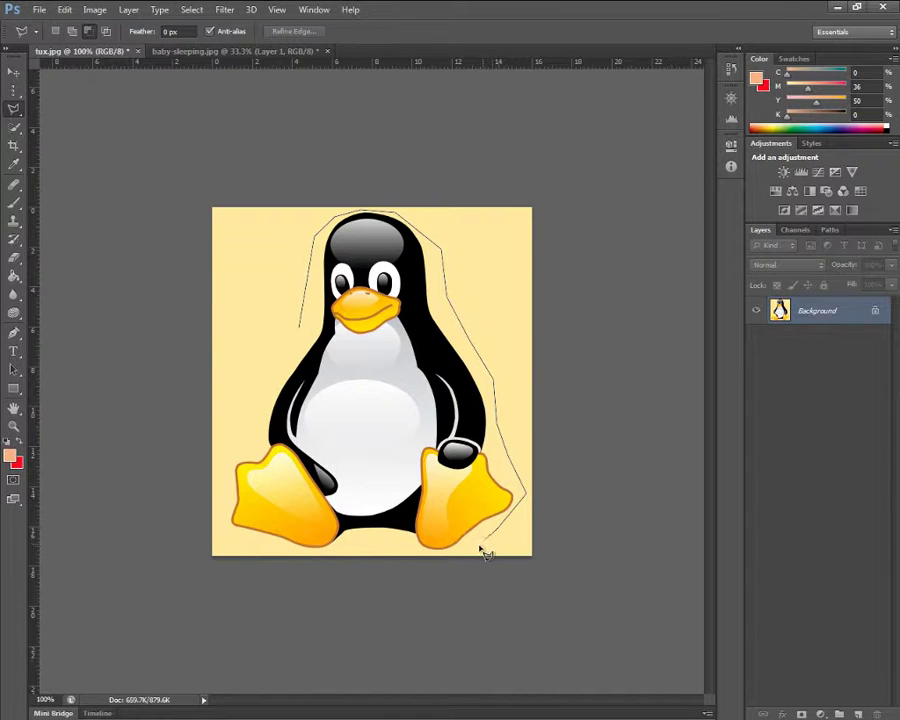
left_click(462, 546)
left_click(373, 531)
left_click(347, 534)
left_click(318, 547)
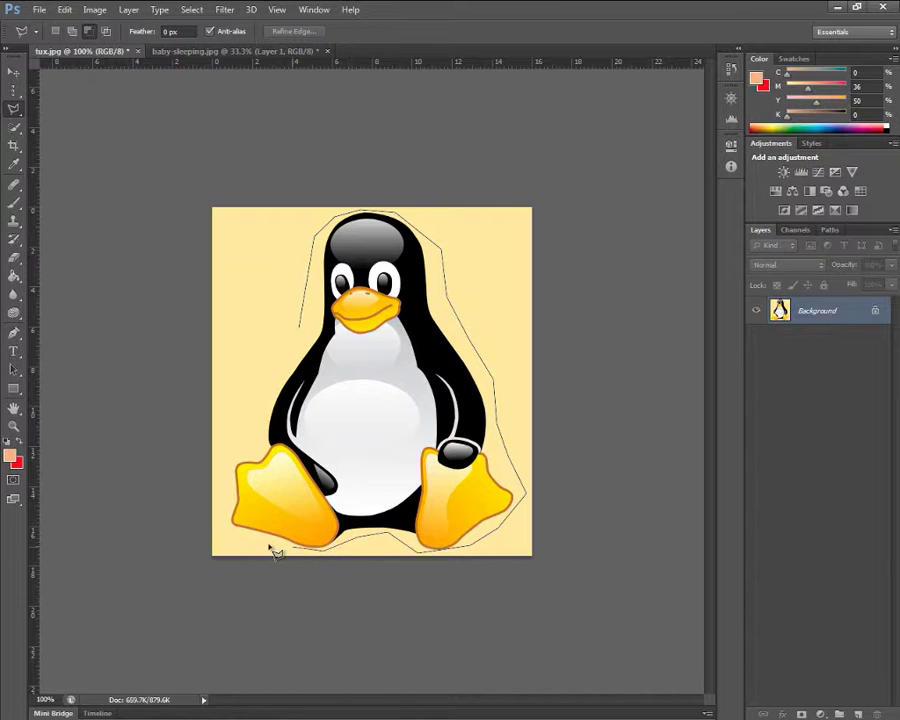
left_click(234, 532)
left_click(219, 497)
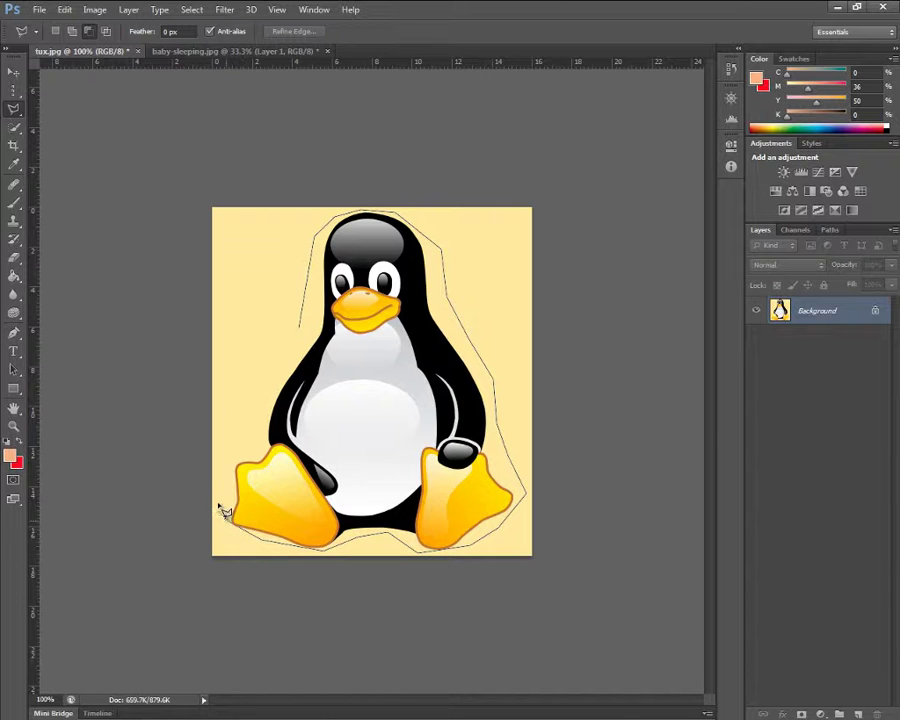
left_click(273, 380)
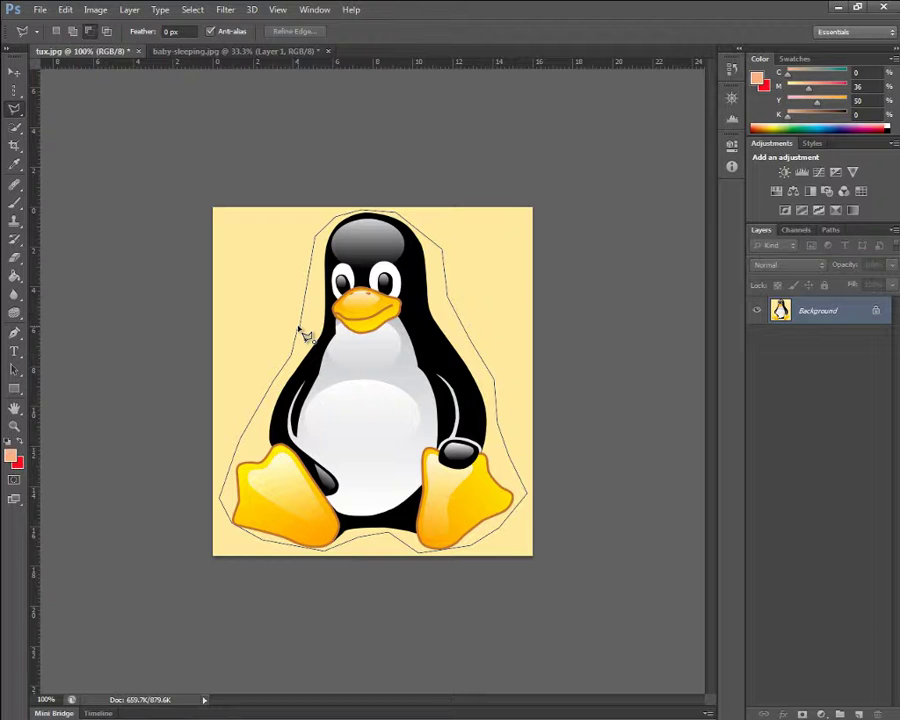
left_click(300, 330)
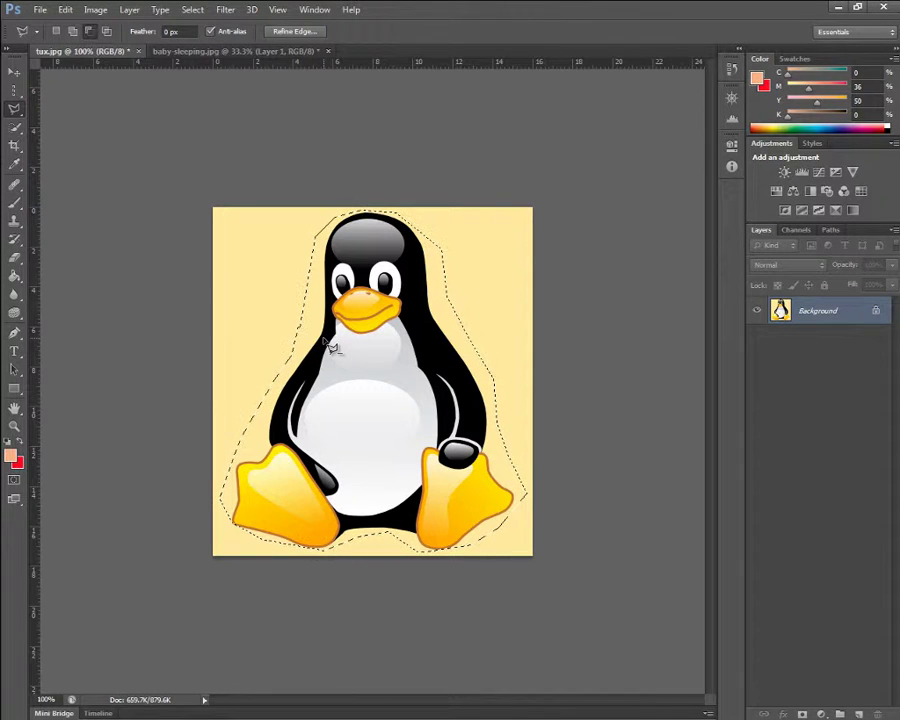
key("ctrl+d")
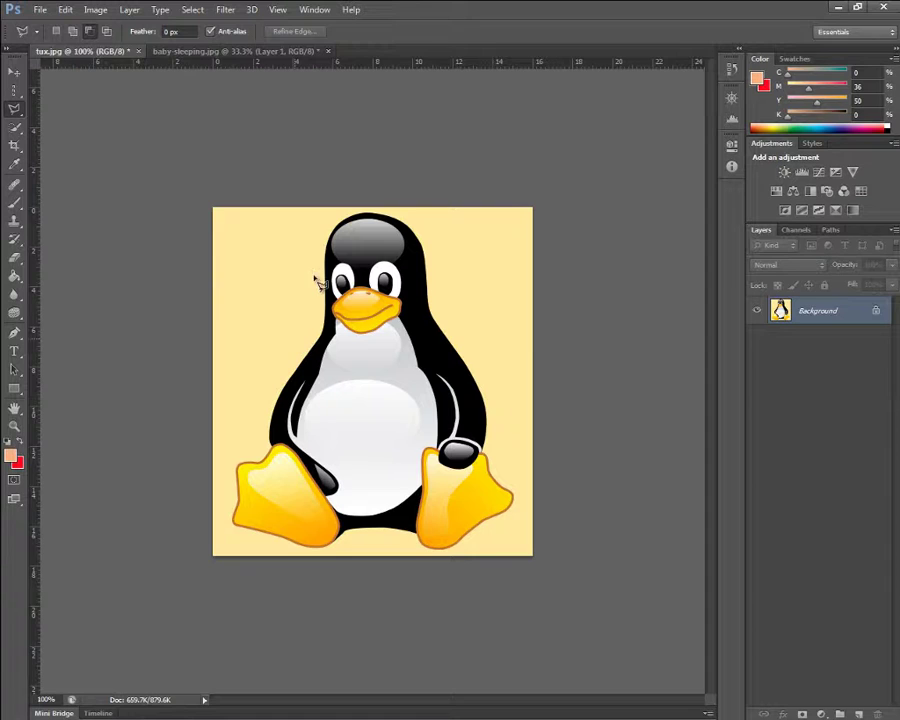
- Enclose the penguin again in a straight-segment Polygonal Lasso outline, finish the selection beside the left-hand flipper, and deselect it
mouse_move(295, 333)
left_mouse_down()
mouse_move(327, 221)
mouse_move(374, 209)
mouse_move(420, 226)
mouse_move(514, 437)
mouse_move(519, 498)
mouse_move(426, 544)
mouse_move(263, 541)
mouse_move(221, 518)
mouse_move(256, 416)
mouse_move(301, 368)
mouse_move(307, 327)
mouse_move(259, 414)
mouse_move(263, 376)
mouse_move(303, 342)
mouse_move(295, 341)
mouse_move(303, 343)
mouse_move(254, 426)
mouse_move(256, 399)
left_mouse_up()
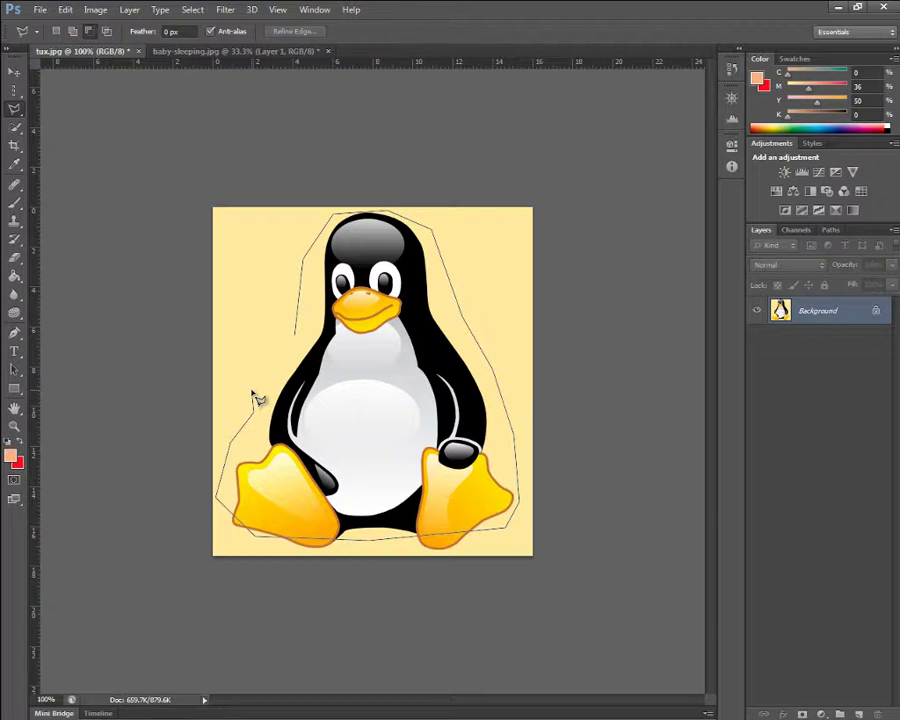
left_click_drag(256, 399, 258, 394)
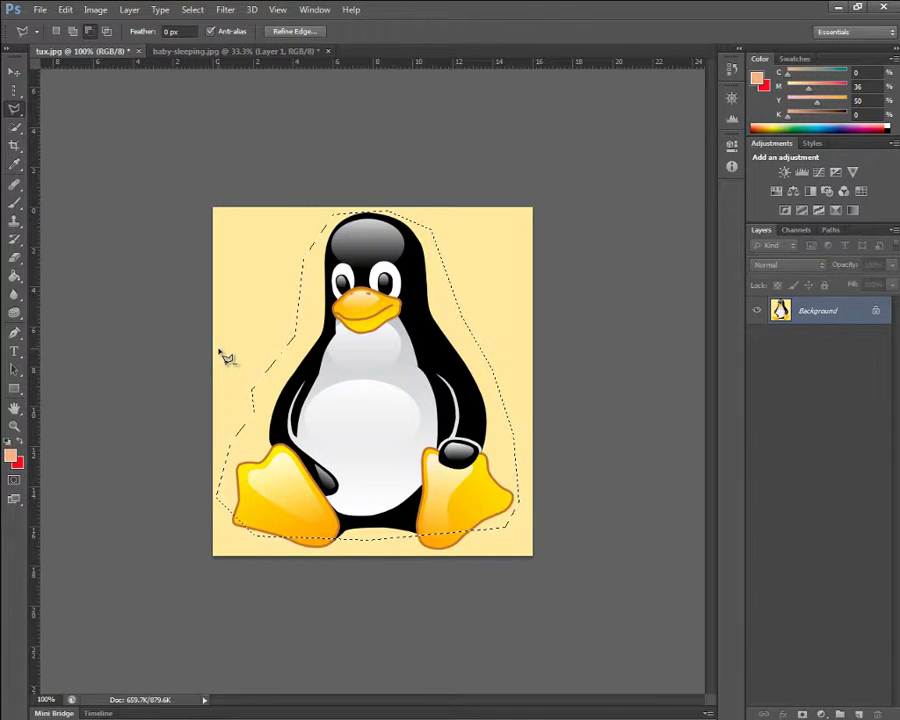
key("ctrl+d")
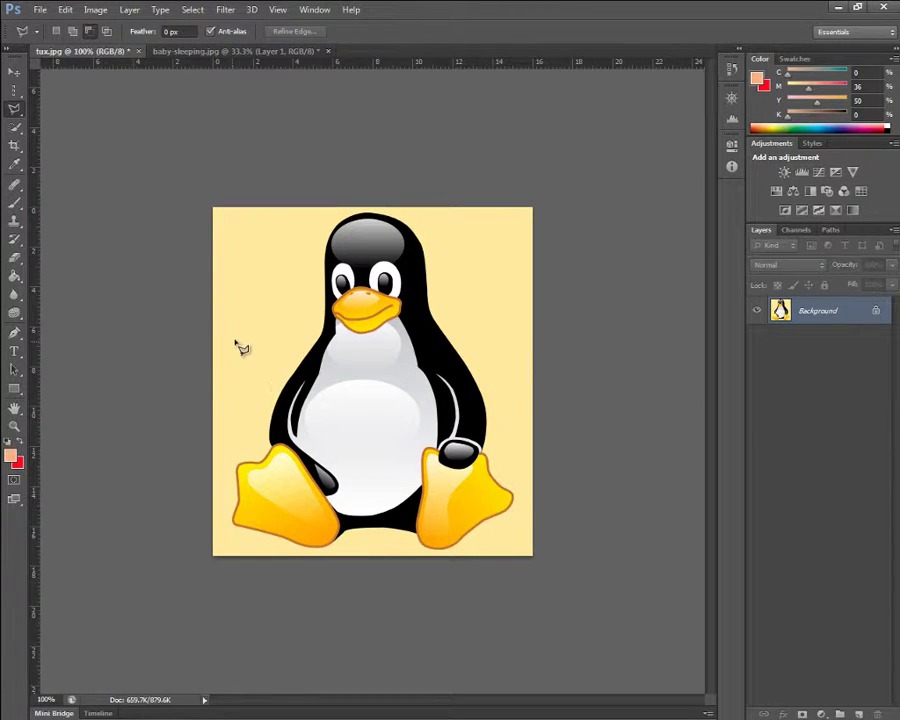
- Using the Magnetic Lasso tool, trace the penguin's edge from the upper left of the head over the top and down the right-hand side
right_click(17, 116)
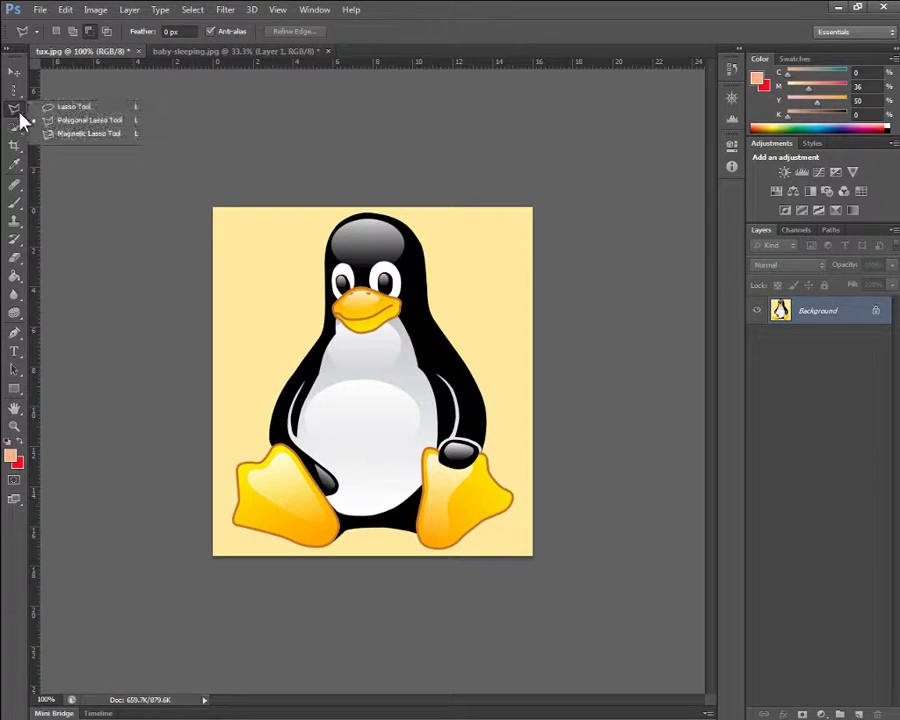
left_click(75, 137)
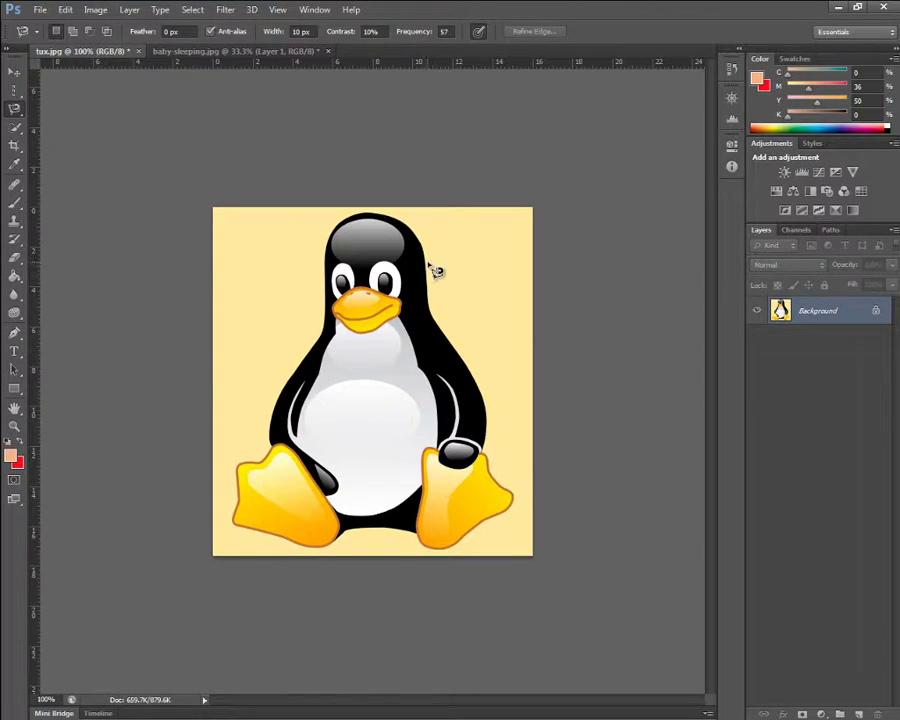
left_click(338, 236)
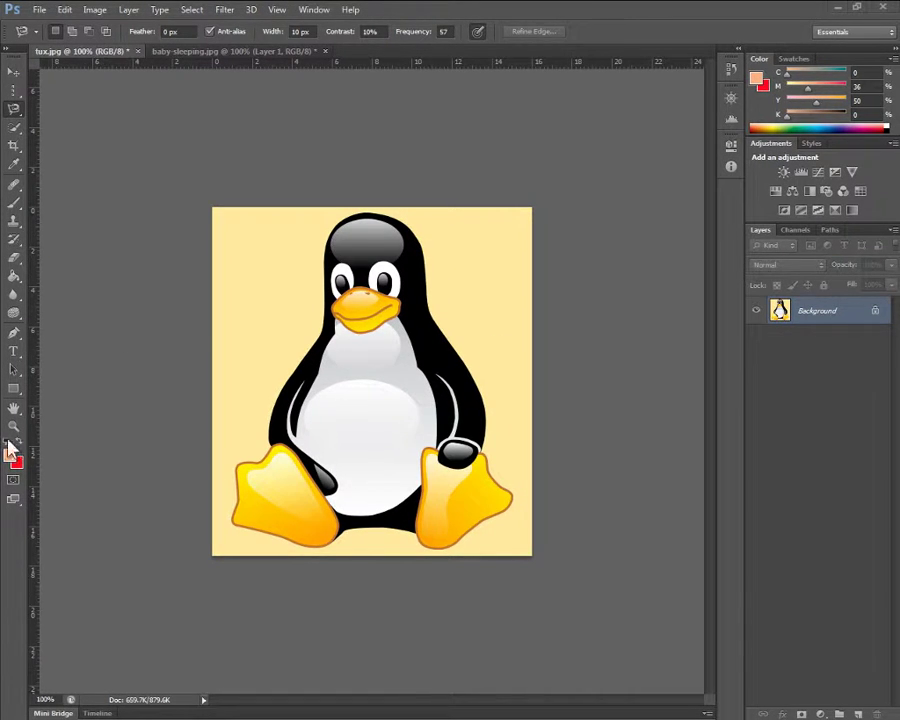
left_click(13, 425)
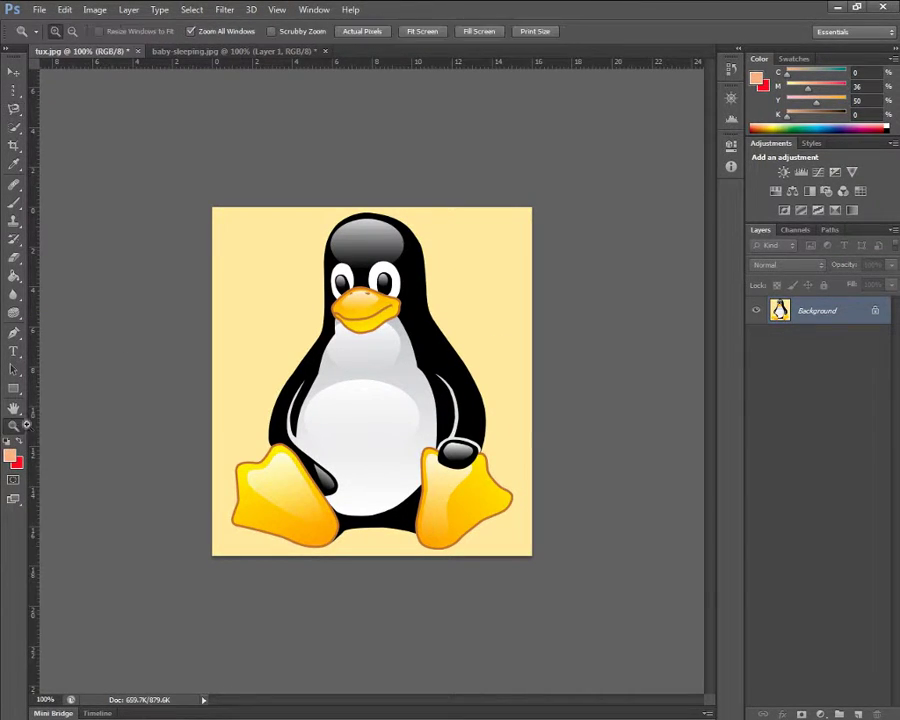
left_click(341, 382)
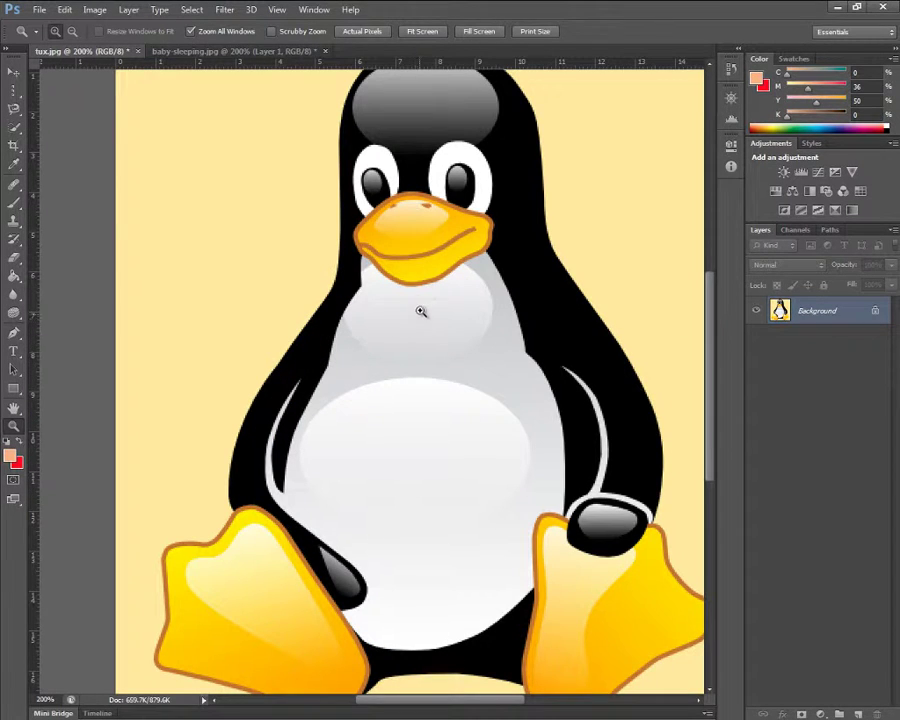
left_click(386, 288, "alt")
left_click(380, 360)
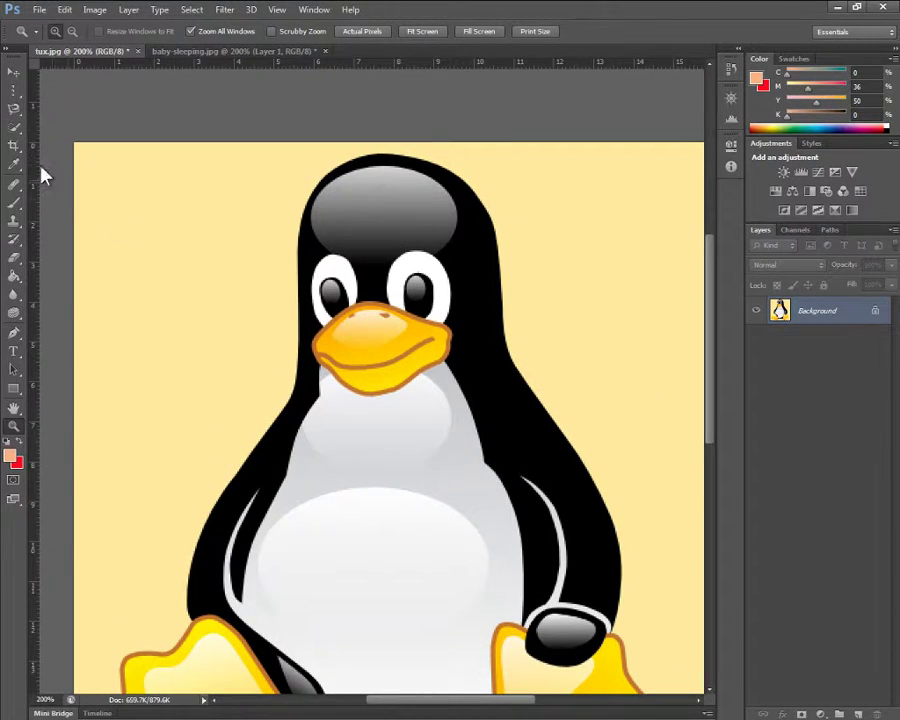
left_click(13, 109)
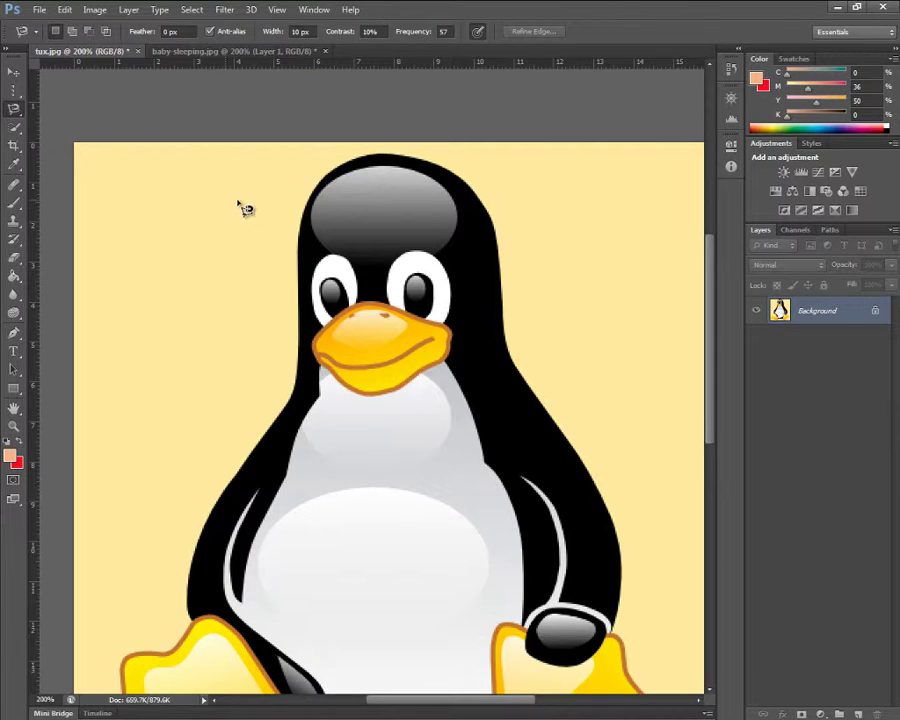
left_click(297, 201)
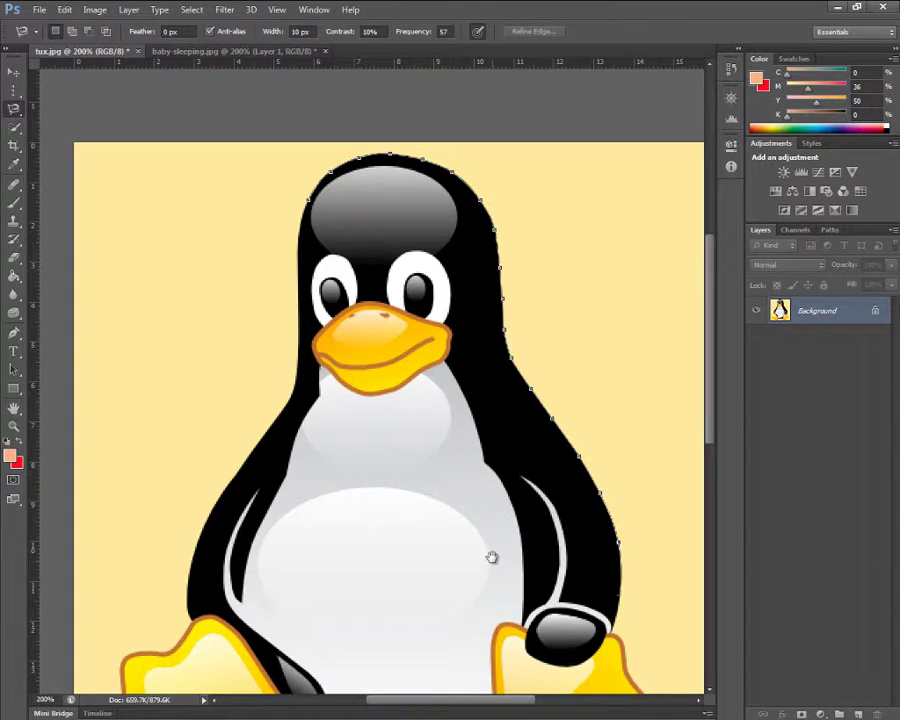
- Remove the stray anchor points across the right-hand flipper, and trace the remaining penguin outline around both feet back to the starting point
left_click_drag(492, 558, 424, 326)
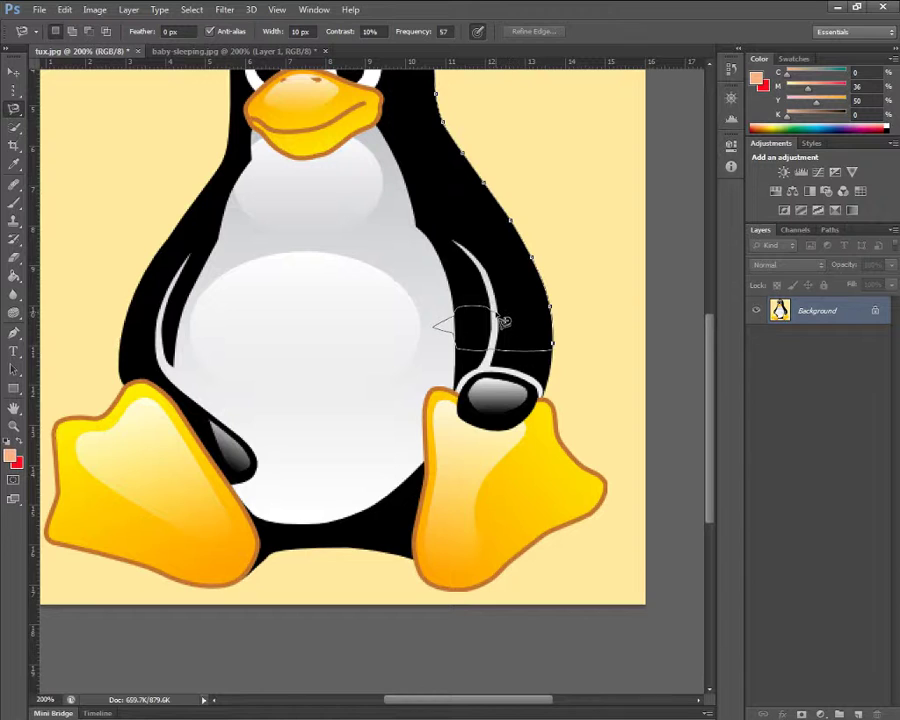
key("BackSpace")
key("BackSpace")
key("BackSpace")
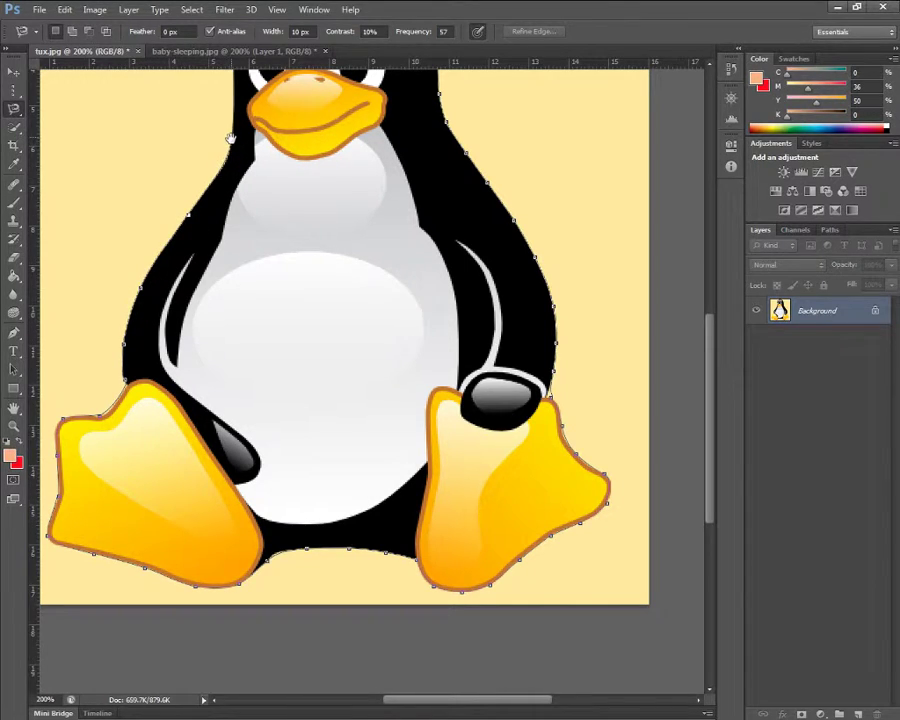
left_click_drag(230, 138, 247, 355)
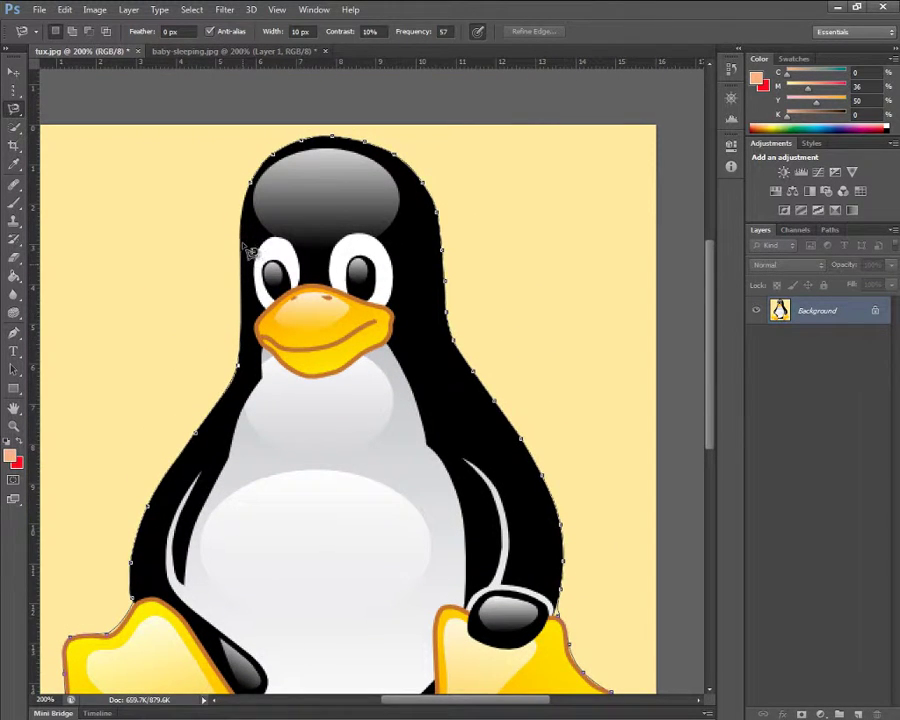
left_click(258, 192)
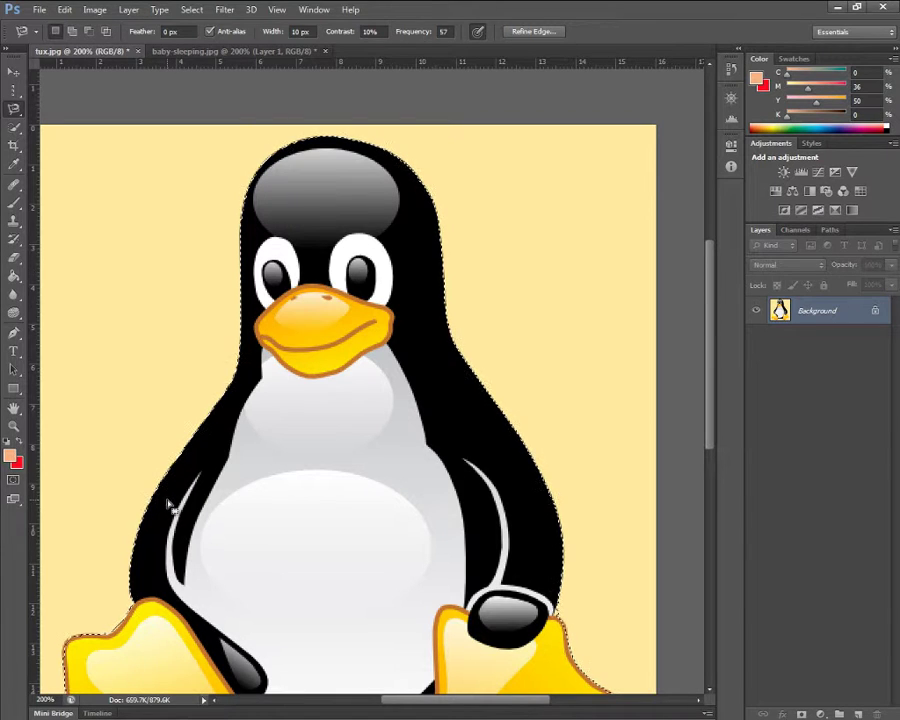
- Cut the selected penguin out of the background onto its own layer with Layer Via Cut
left_click(15, 427)
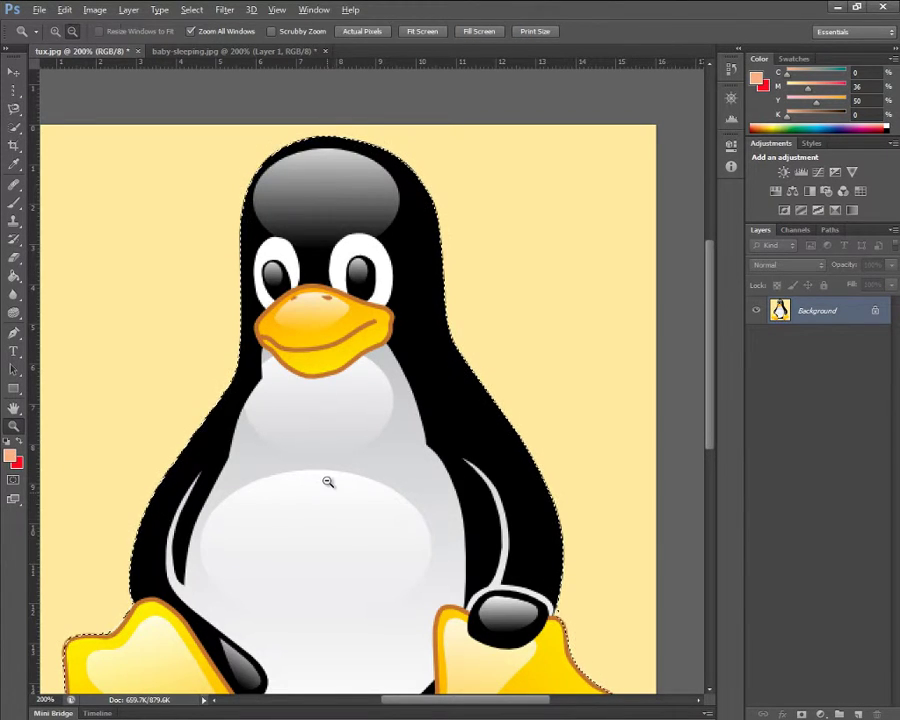
left_click(352, 33)
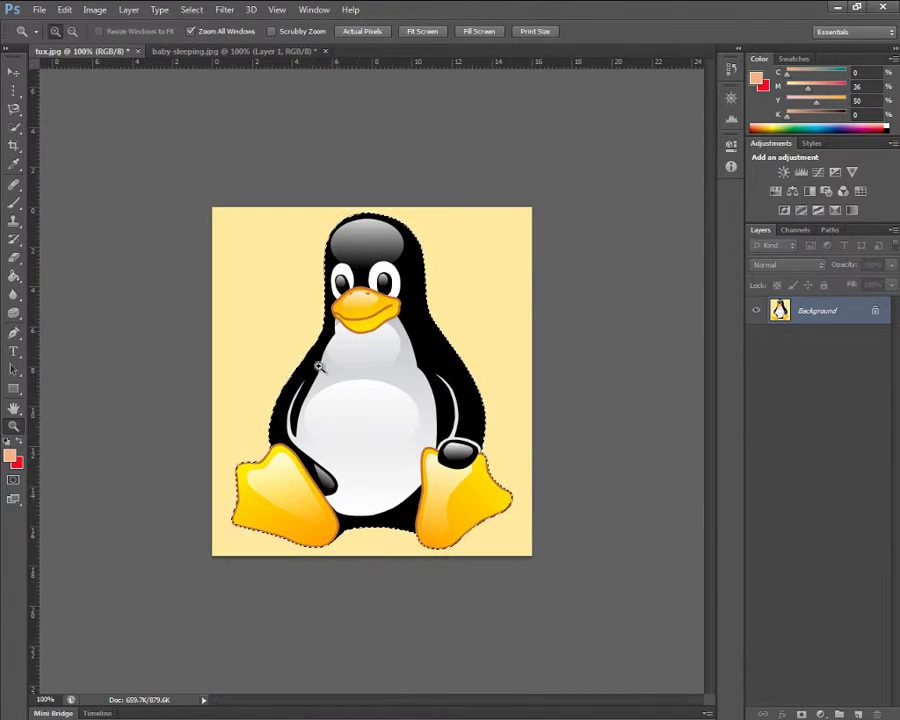
key("l")
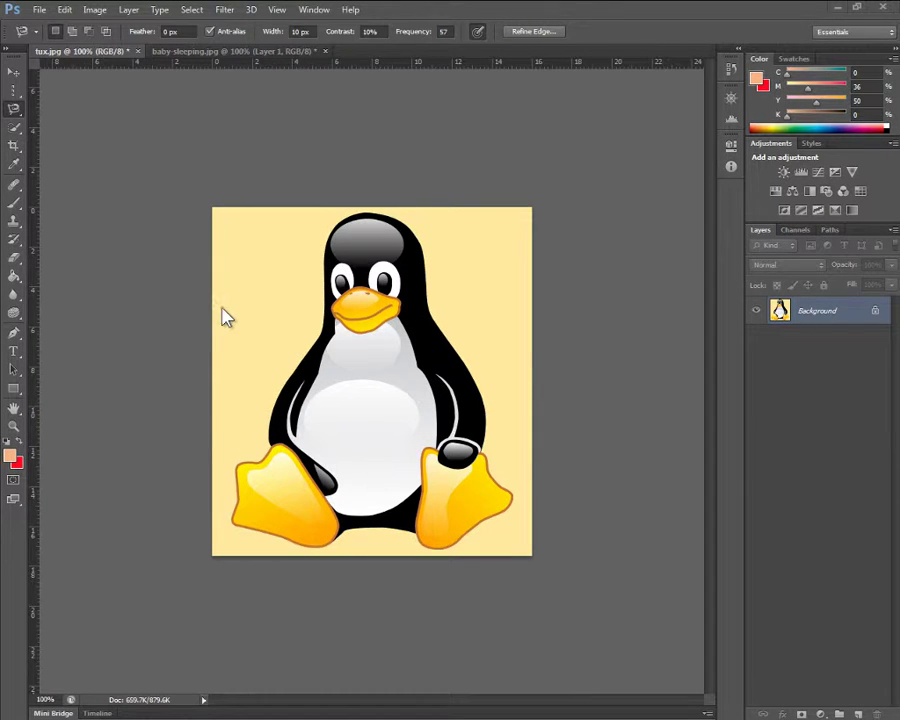
right_click(367, 356)
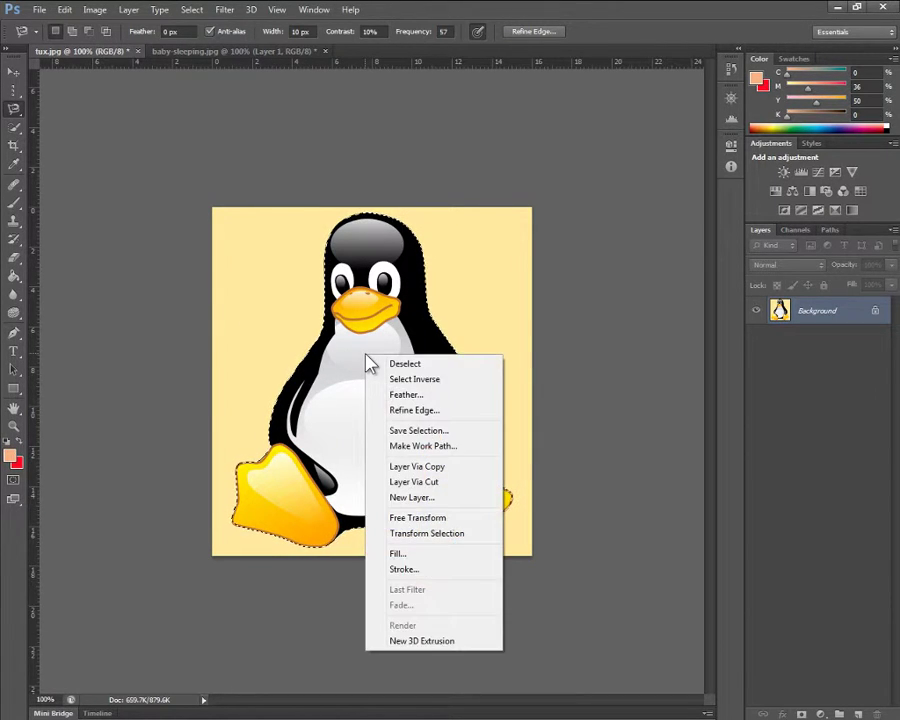
left_click(428, 484)
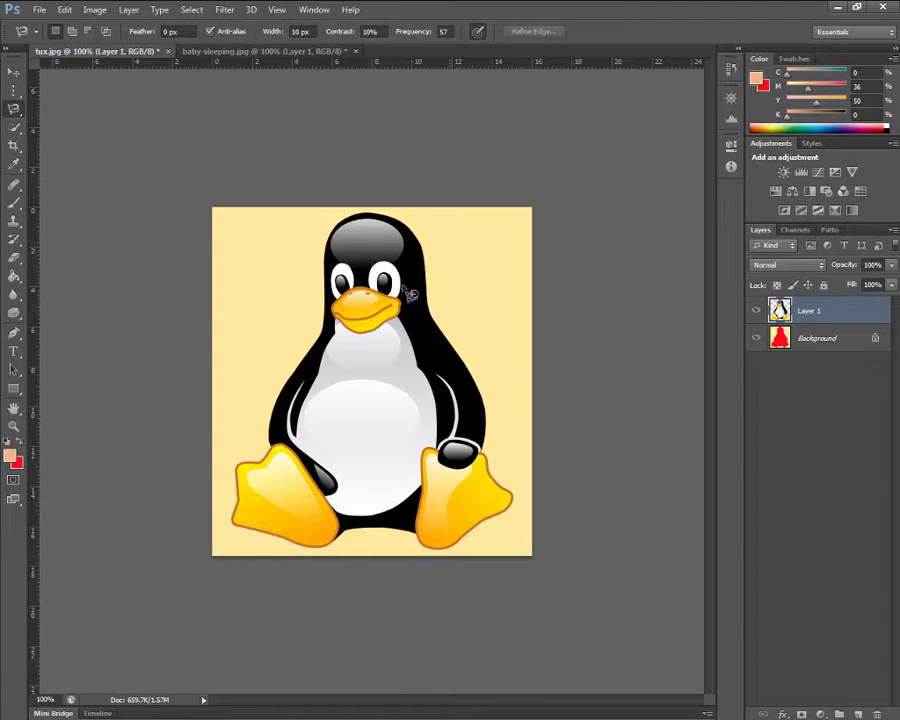
- Open the snowy landscape image Back.jpg, and close baby-sleeping.jpg without saving its changes
left_click(38, 10)
left_click(64, 42)
double_click(350, 435)
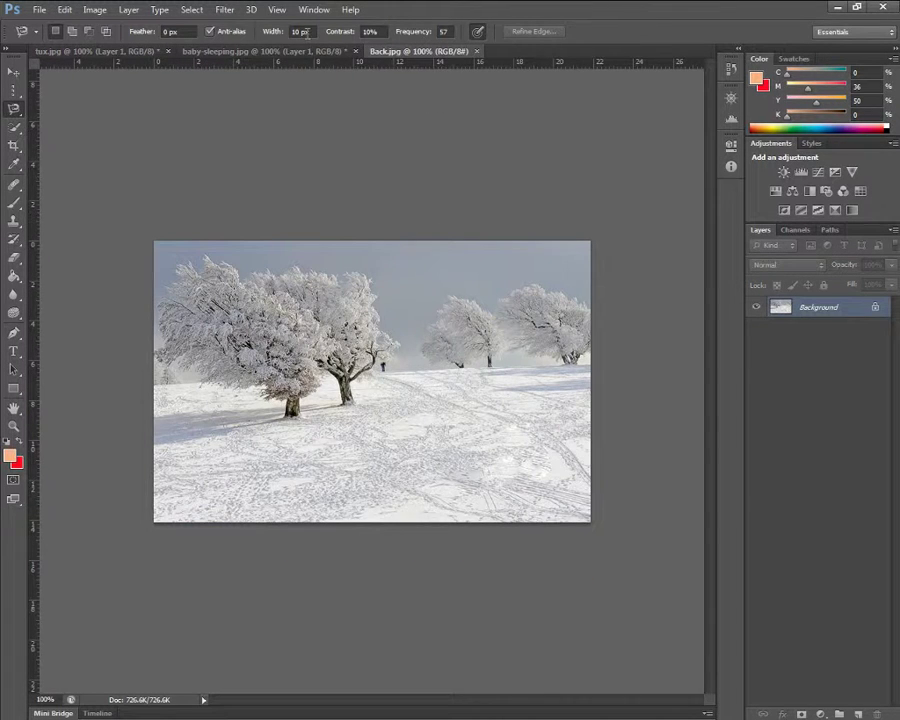
left_click_drag(288, 52, 398, 169)
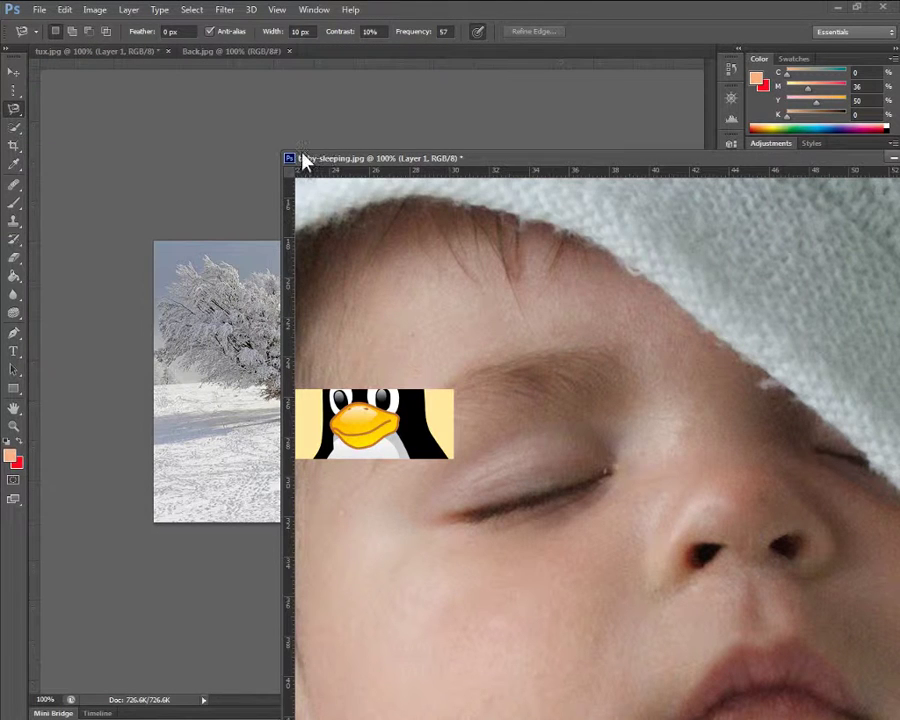
left_click(289, 158)
left_click(322, 268)
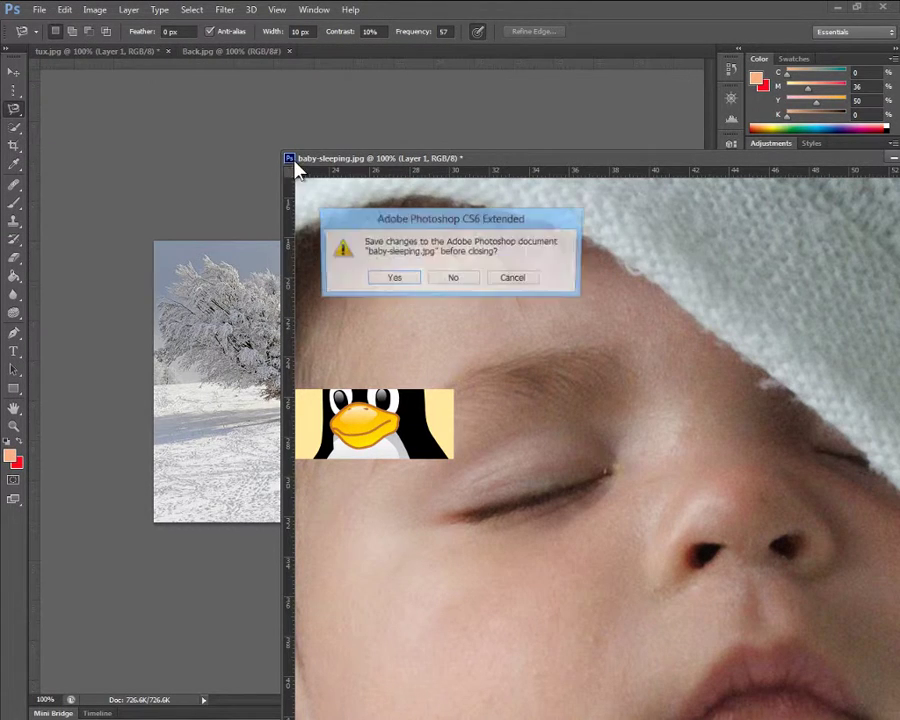
left_click(465, 280)
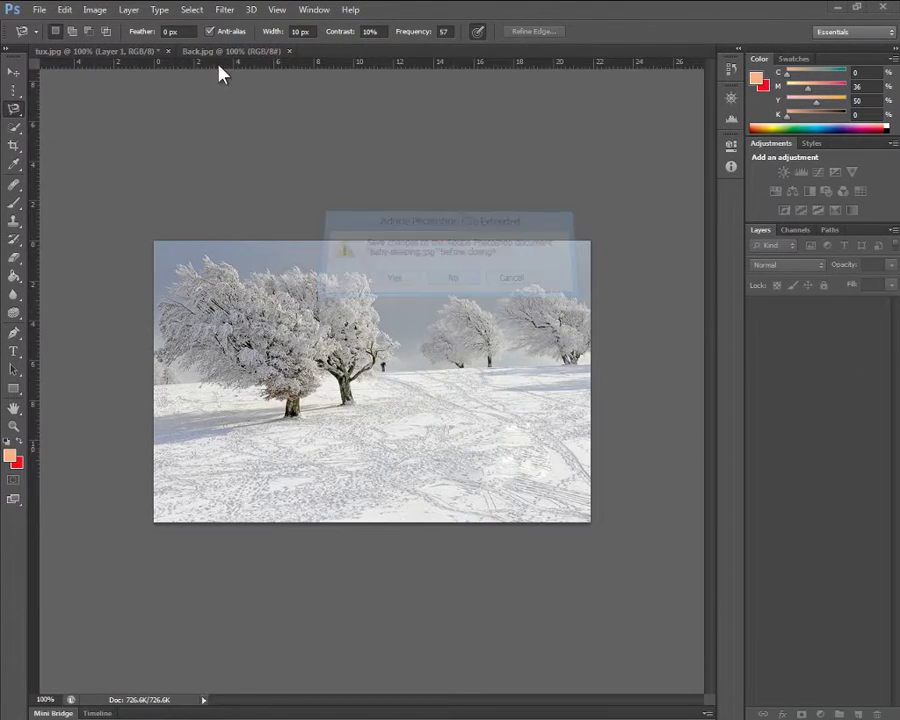
- Float the tux.jpg window beside Back.jpg, copy the penguin layer into the snow scene with the Move tool, and dock tux.jpg again
left_click(108, 54)
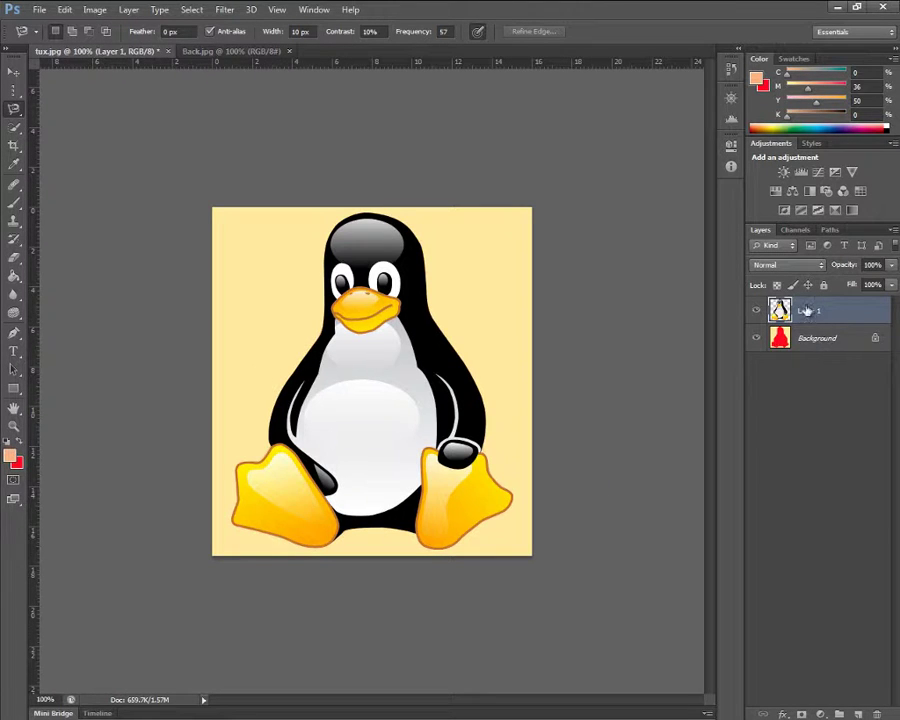
left_click_drag(136, 52, 300, 175)
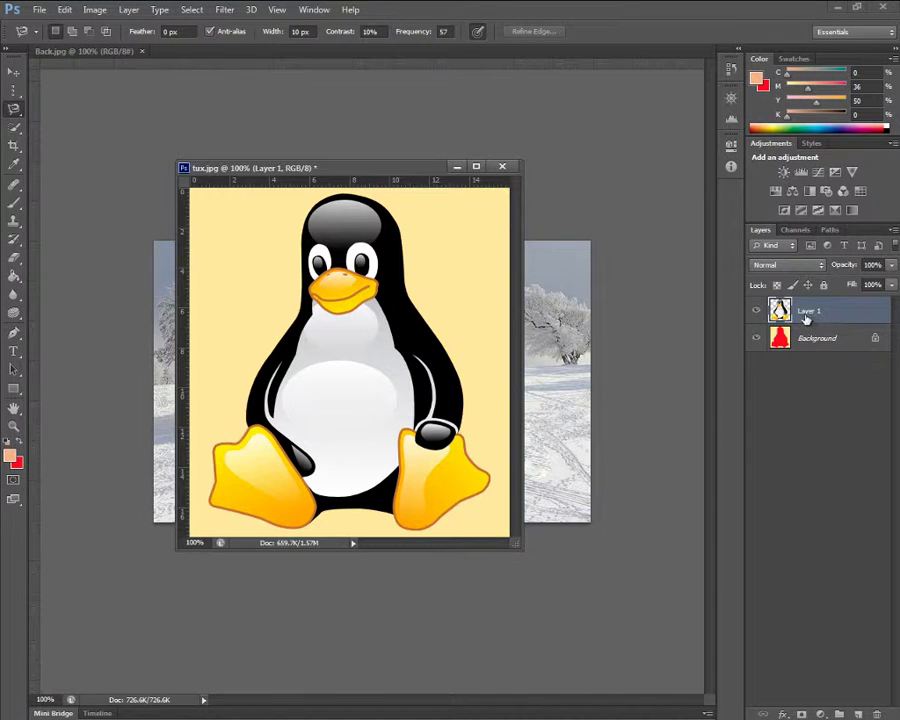
left_click_drag(276, 172, 510, 328)
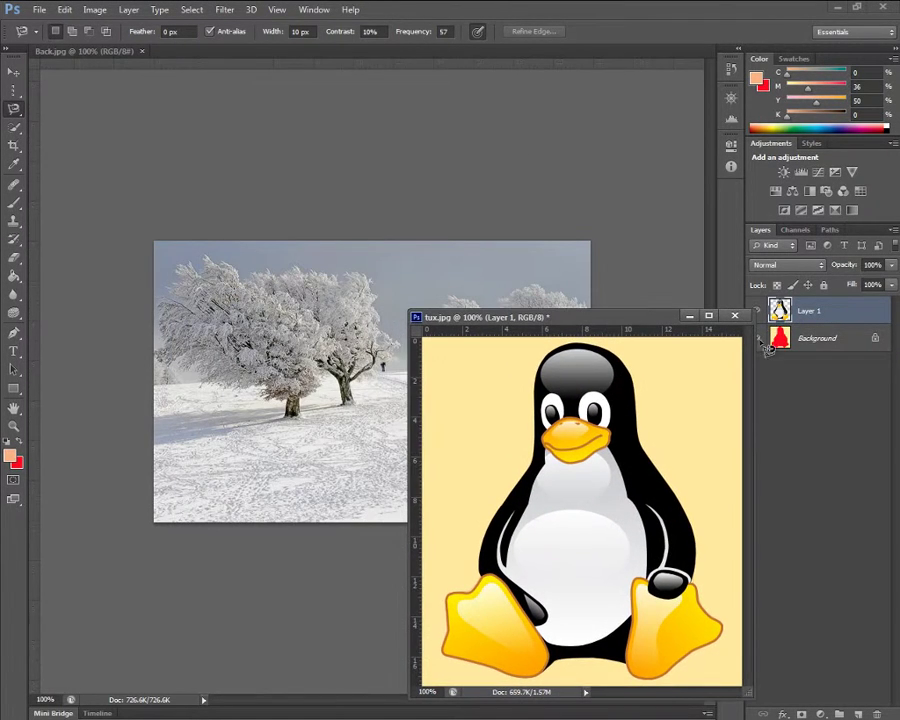
left_click(14, 74)
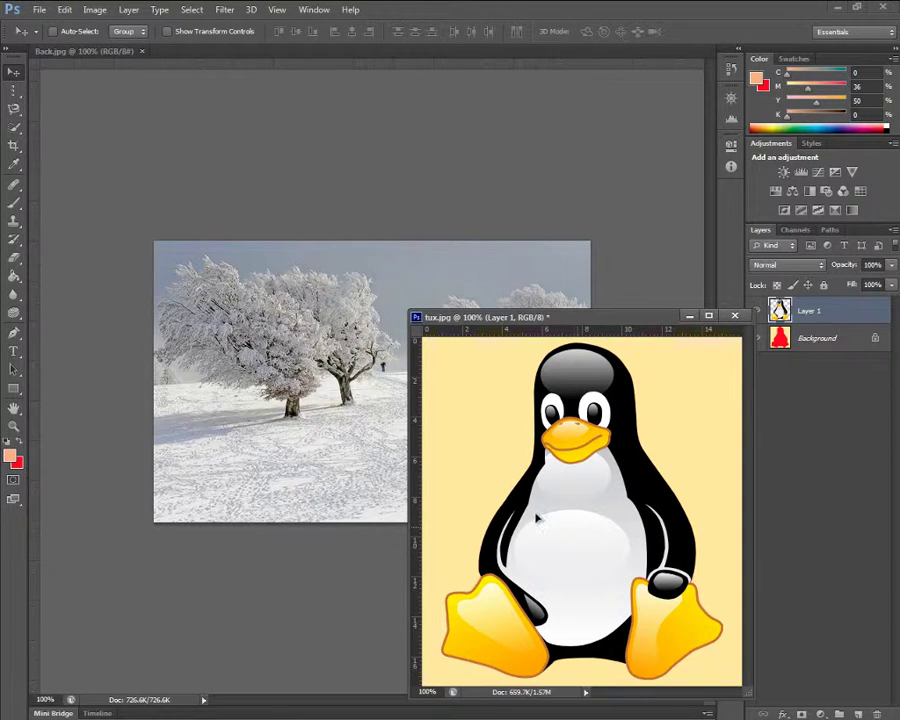
left_click_drag(537, 517, 340, 403)
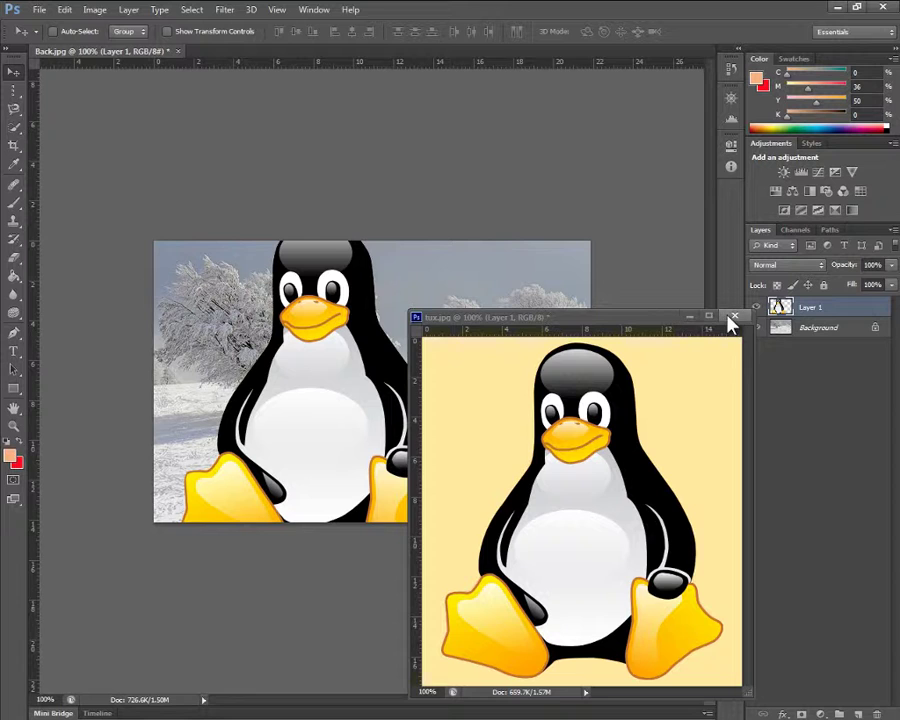
left_click_drag(651, 327, 466, 140)
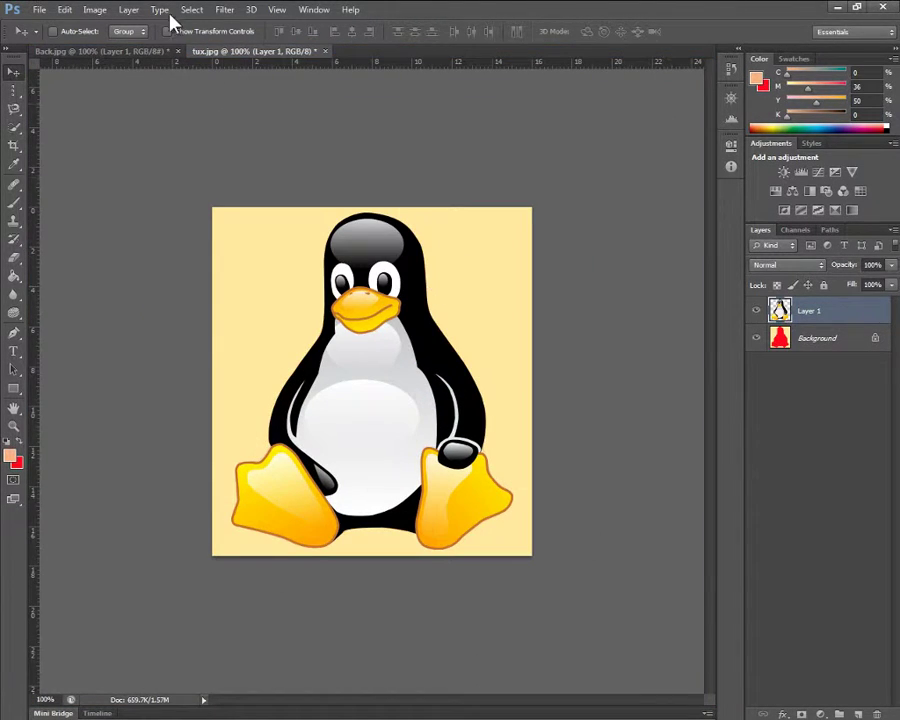
- Position the penguin on the right-hand side of the snow scene in Back.jpg, and return to the tux.jpg document
left_click(135, 51)
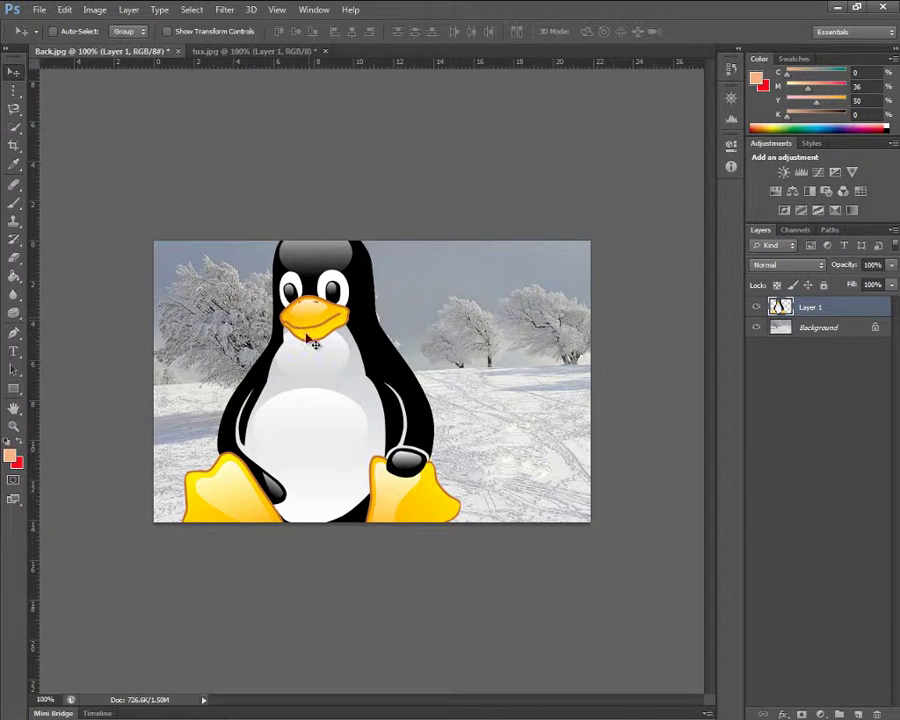
left_click_drag(318, 408, 460, 418)
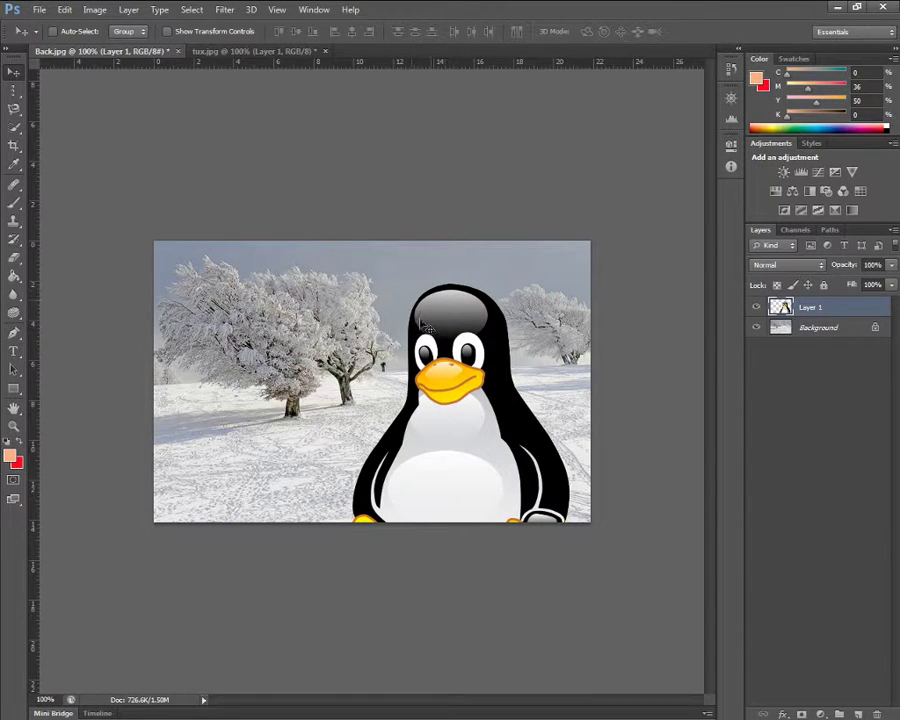
left_click_drag(445, 435, 486, 388)
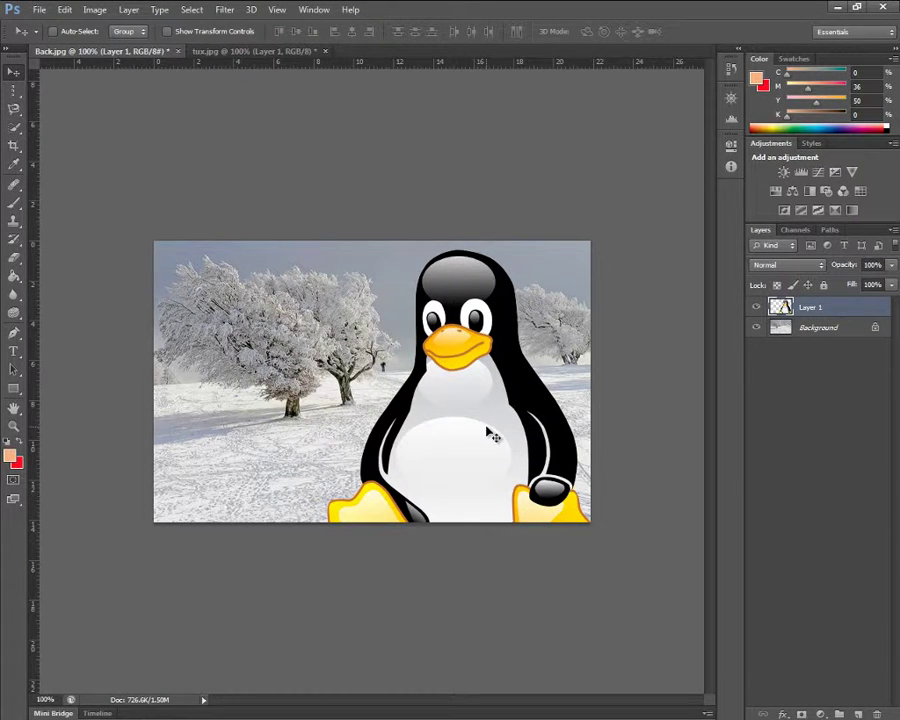
mouse_move(490, 434)
left_mouse_down()
mouse_move(456, 374)
mouse_move(484, 450)
mouse_move(474, 432)
left_mouse_up()
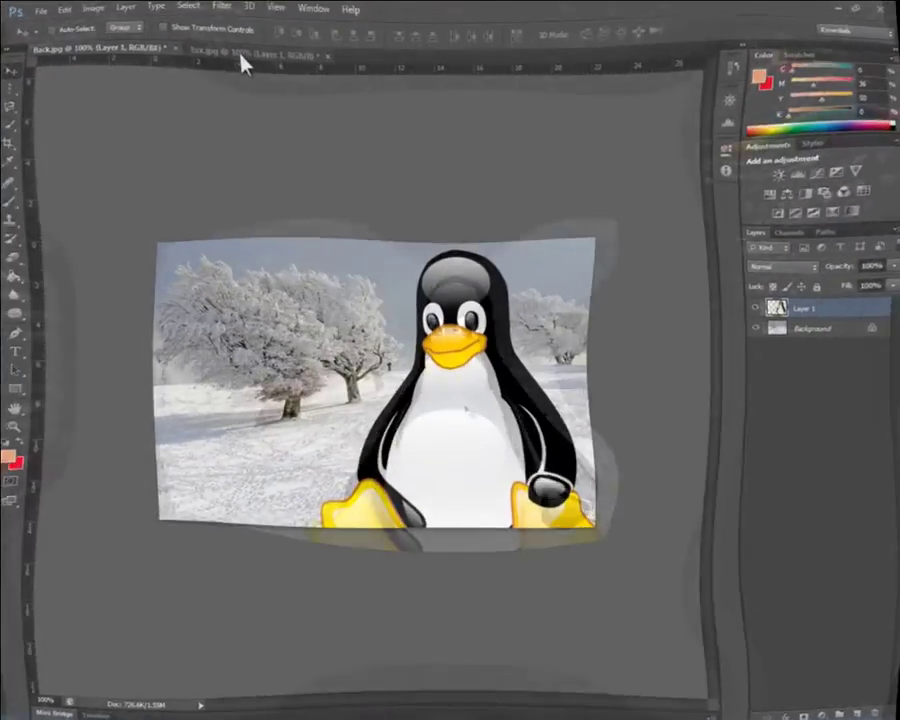
left_click(222, 55)
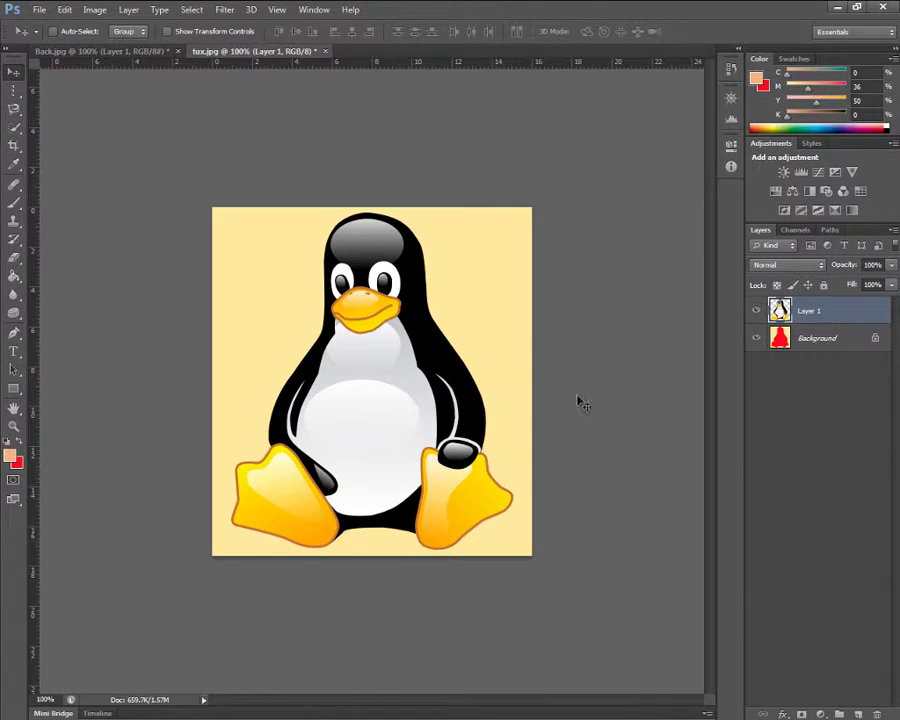
- Revert tux.jpg to its original opening snapshot in the History, and check the penguin composite in Back.jpg before returning
left_click(729, 70)
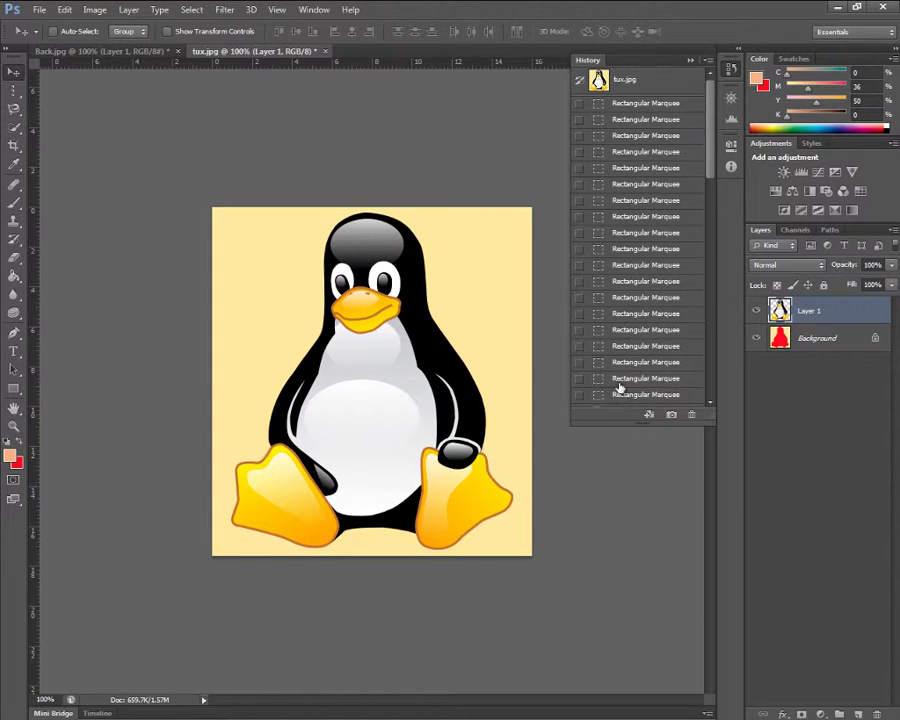
left_click(624, 80)
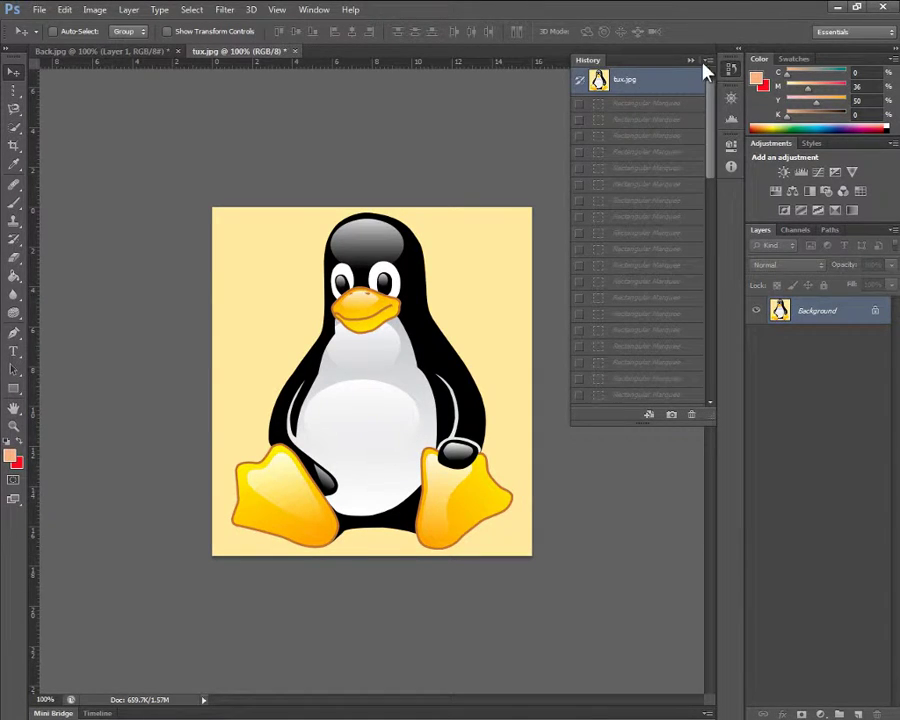
left_click(729, 72)
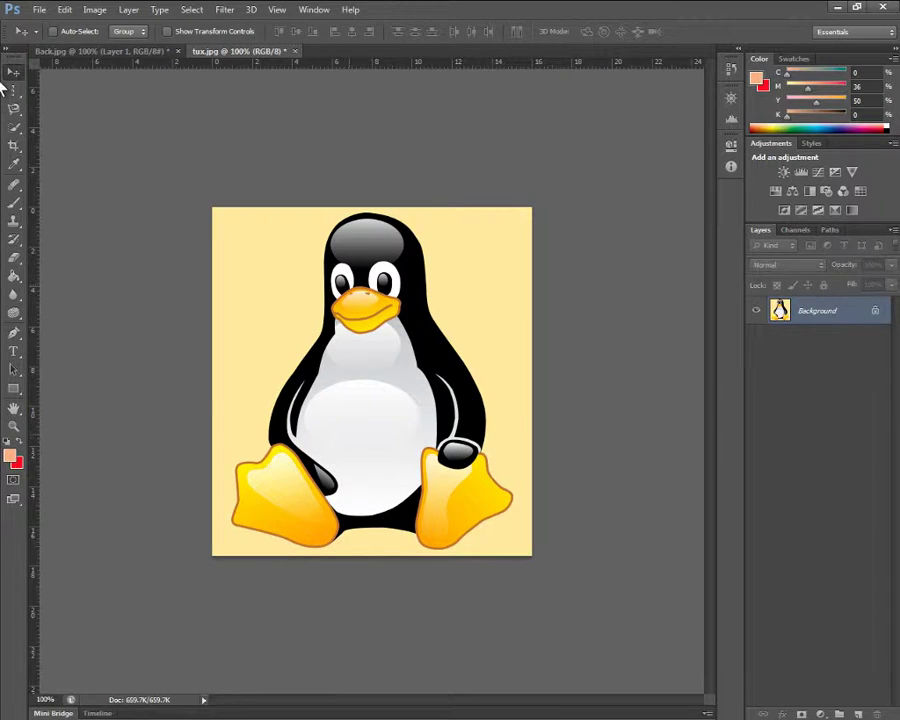
left_click(100, 56)
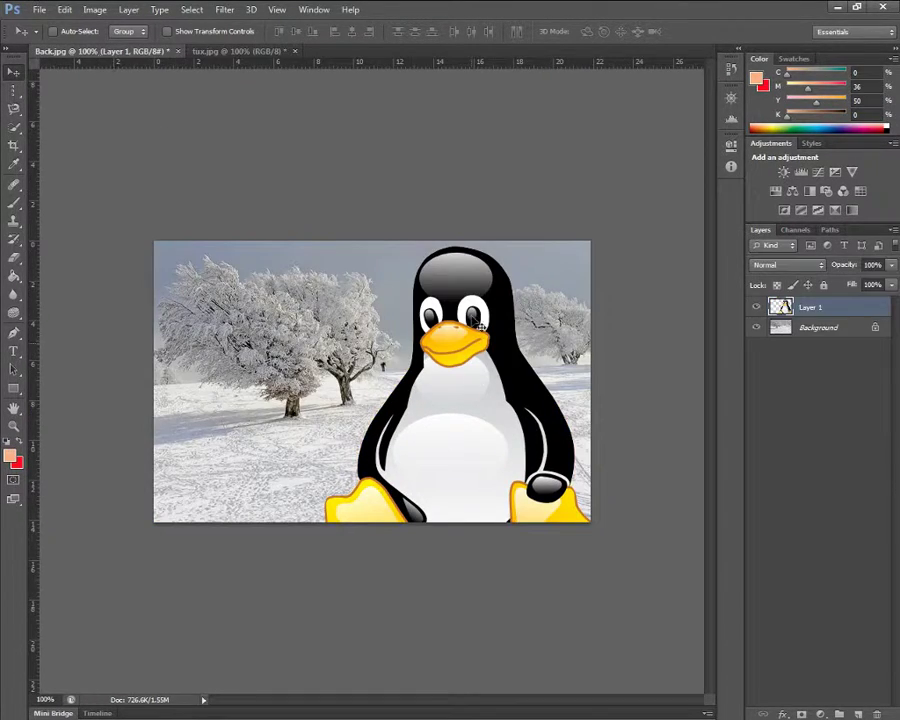
left_click(231, 53)
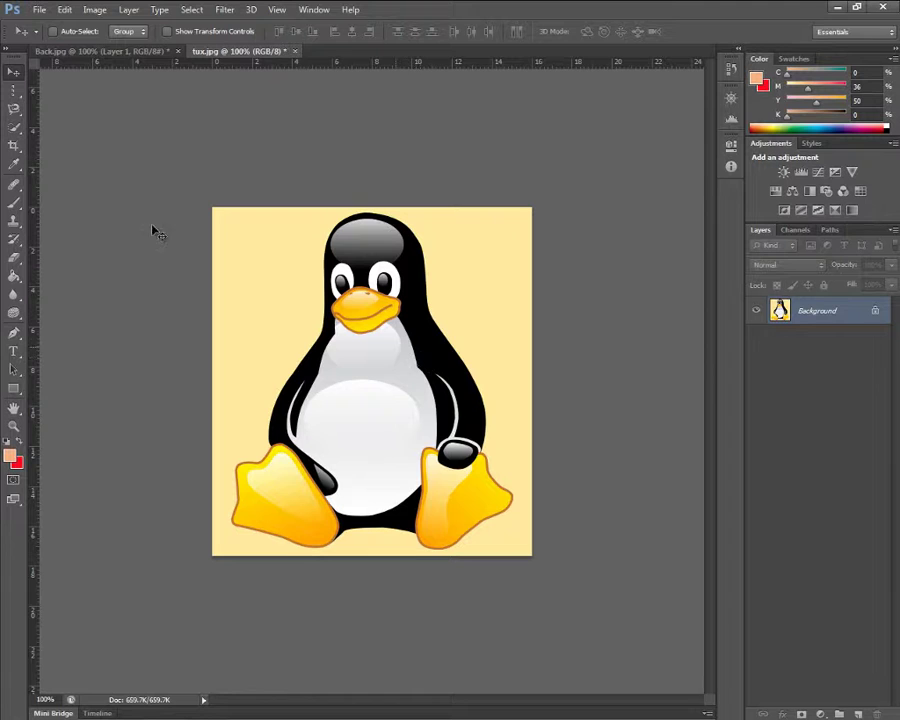
left_click(20, 90)
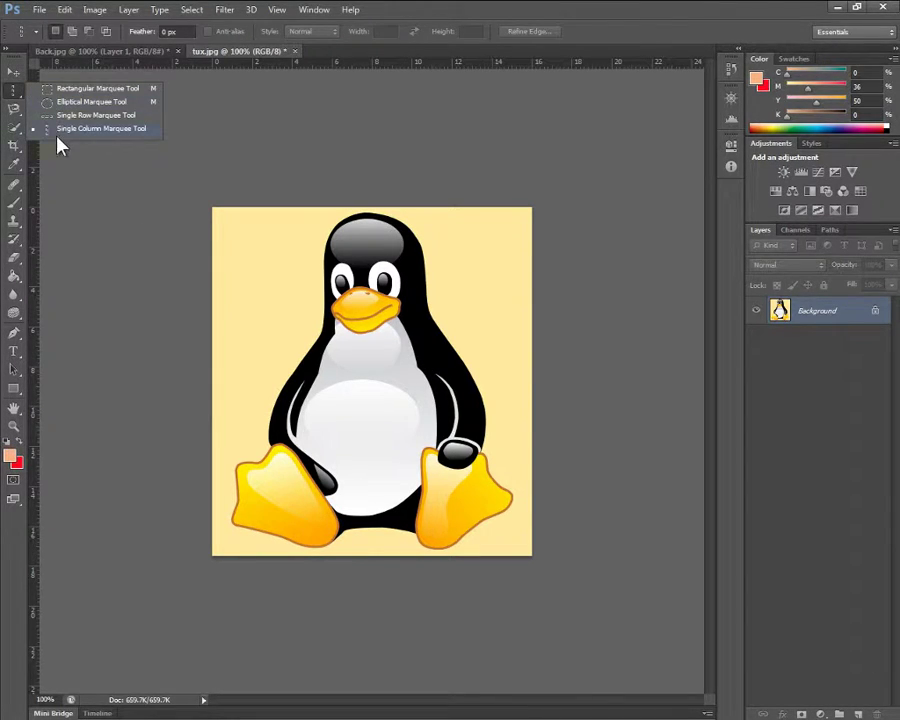
left_click(20, 110)
left_click(20, 110)
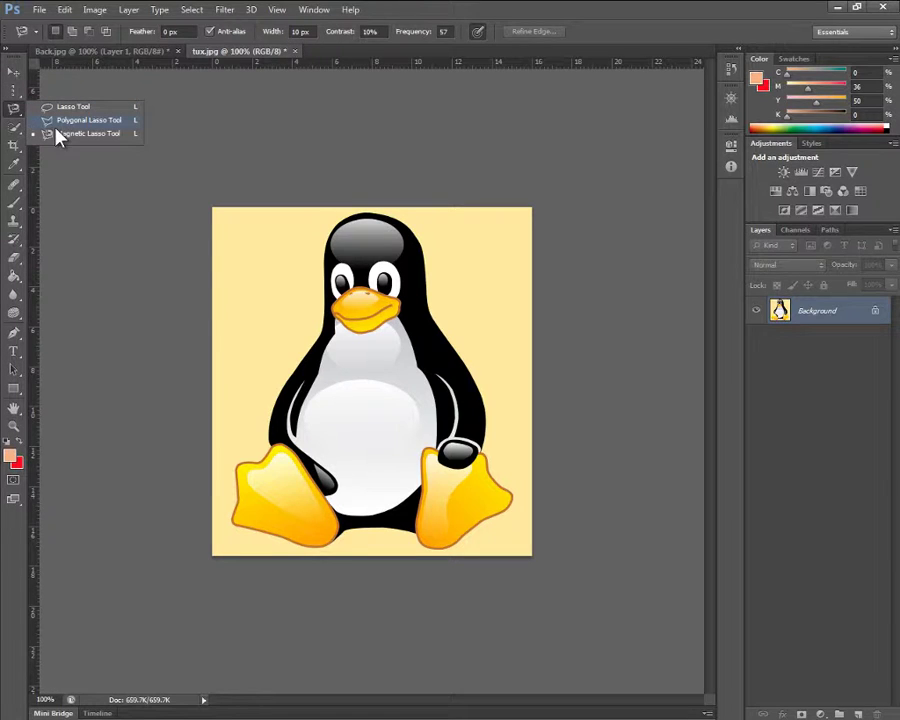
left_click(16, 132)
left_click(16, 132)
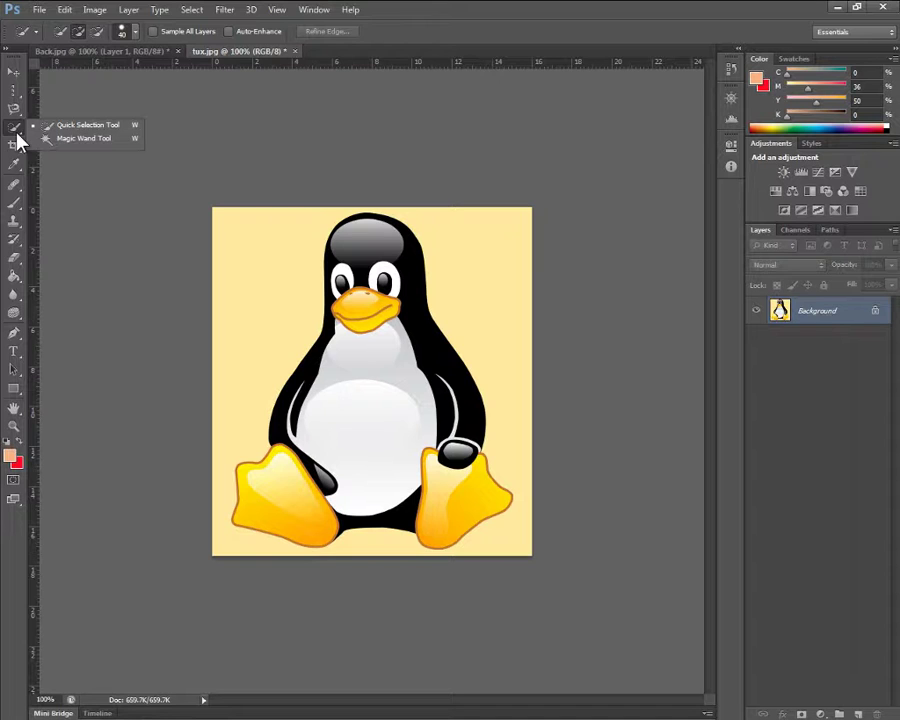
left_click(14, 136)
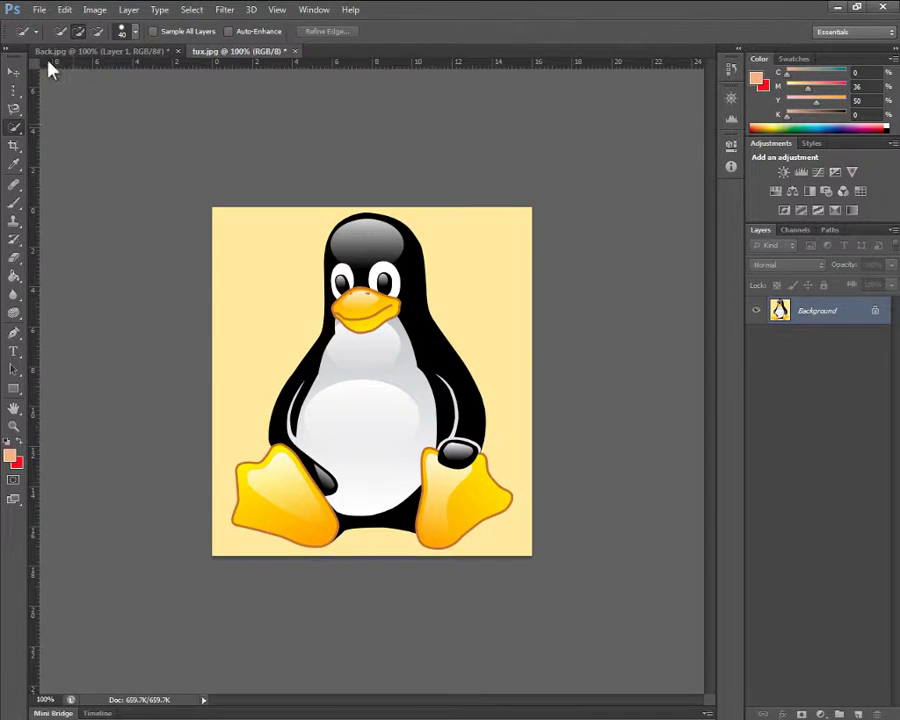
- Open the portrait image Obama_porrada_by_mataleoneRJ.jpg from the Samples folder
left_click(39, 10)
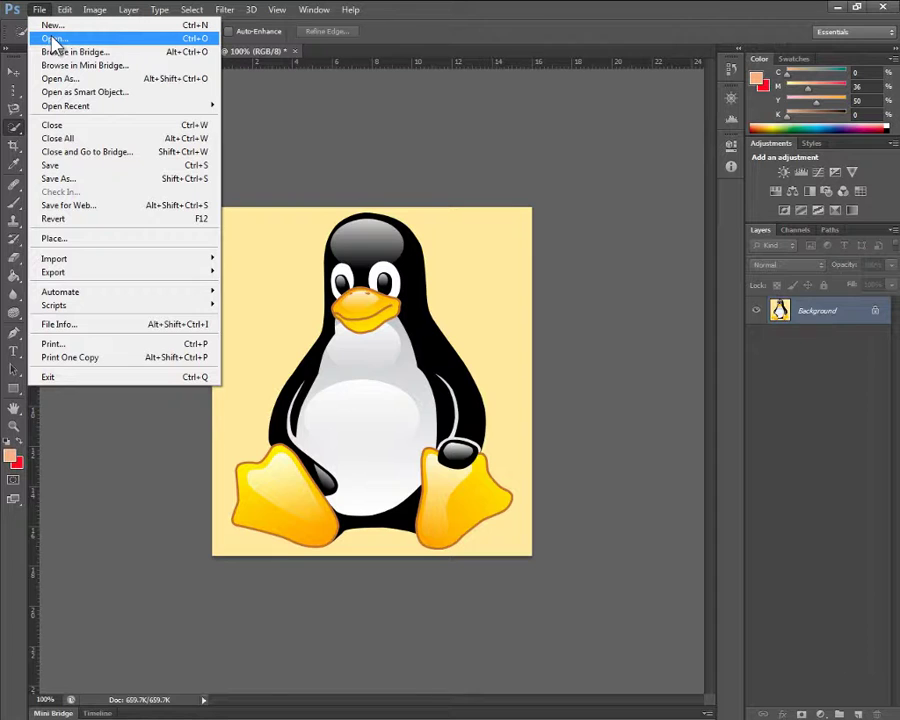
left_click(55, 40)
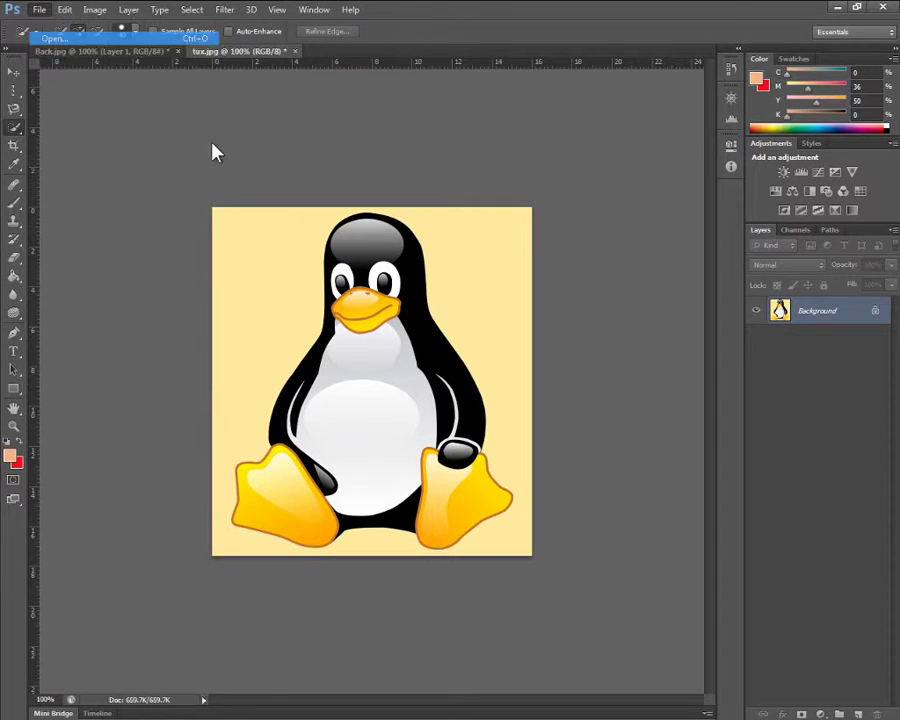
left_click(332, 320)
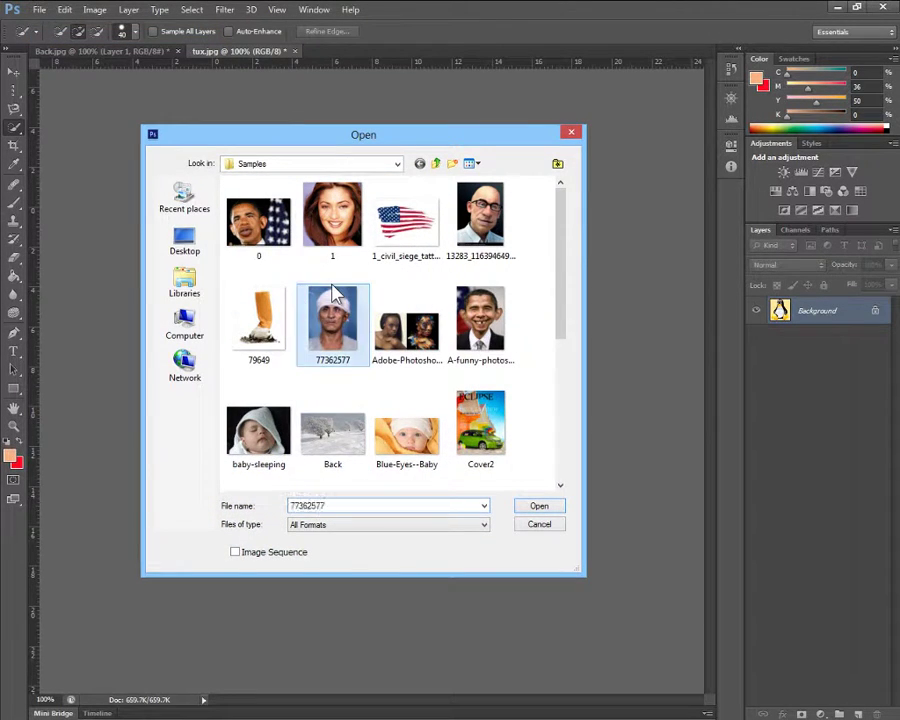
scroll(320, 314, "down", 3)
double_click(484, 272)
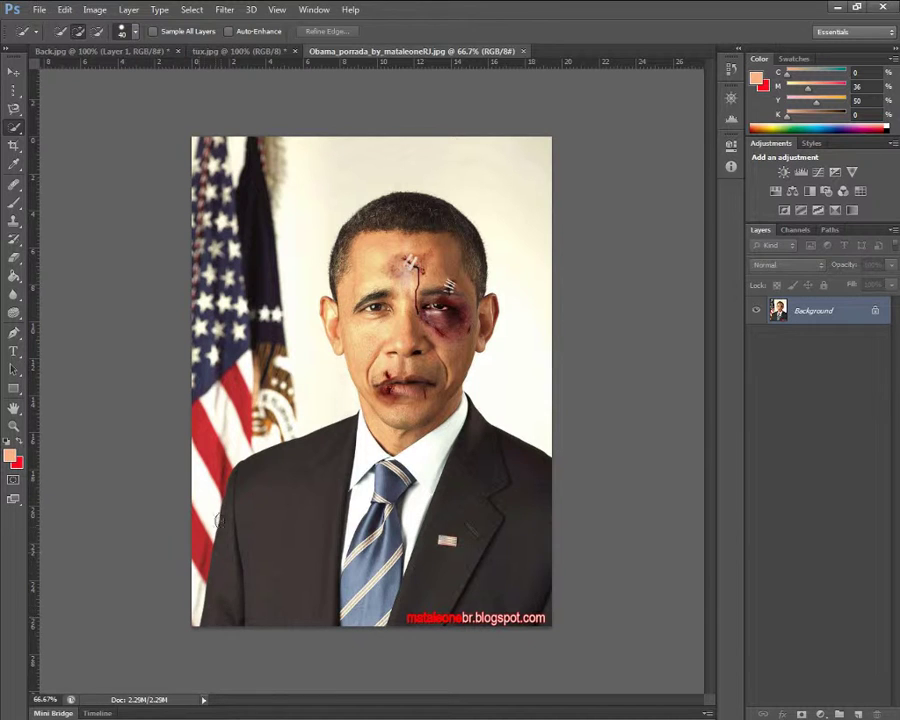
- Select the pale background on the side of the portrait away from the flags and above the head with the Quick Selection tool
left_click(14, 128)
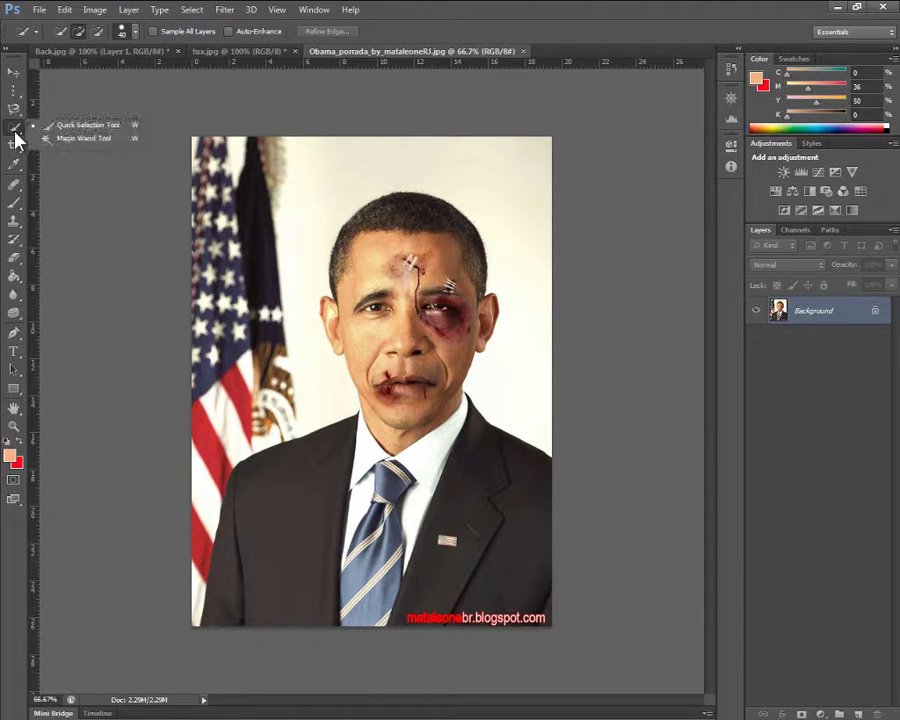
left_click(70, 127)
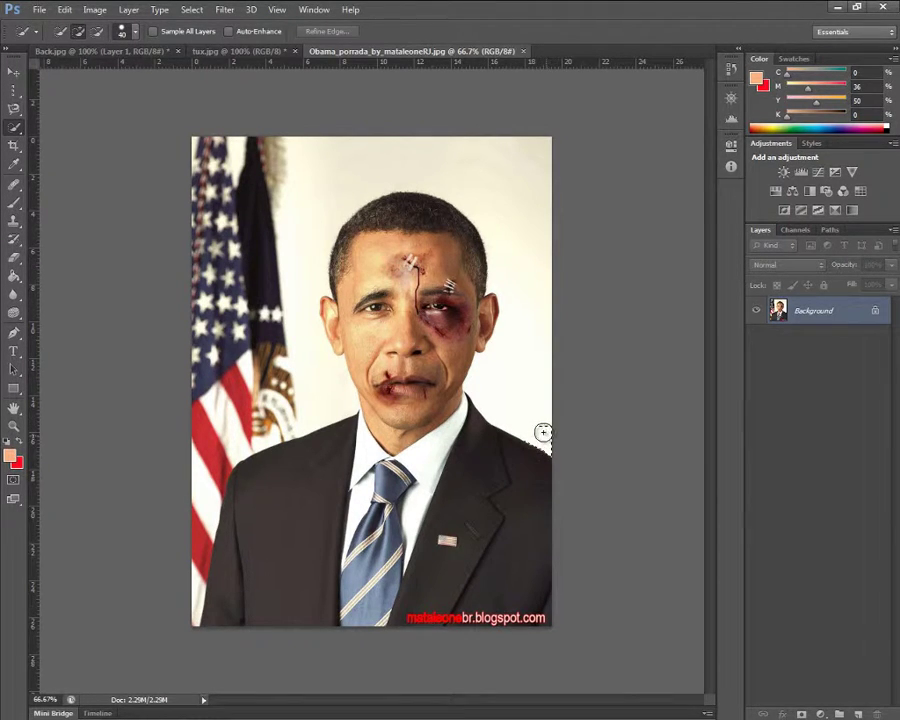
mouse_move(544, 430)
left_mouse_down()
mouse_move(574, 470)
mouse_move(512, 394)
left_mouse_up()
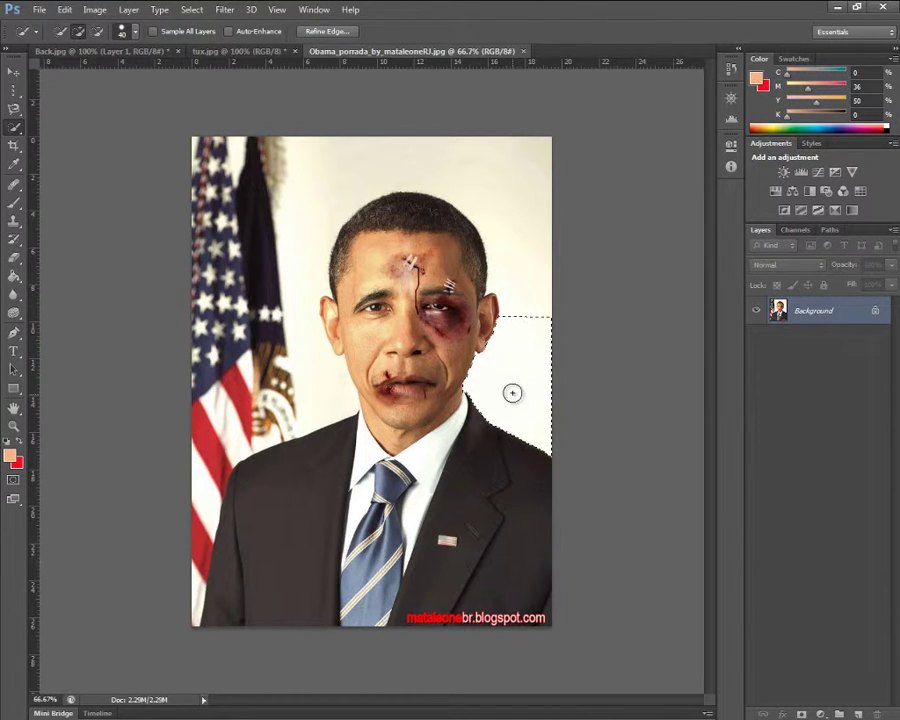
mouse_move(518, 333)
left_mouse_down()
mouse_move(522, 258)
mouse_move(508, 271)
mouse_move(494, 265)
mouse_move(514, 288)
mouse_move(508, 203)
mouse_move(490, 178)
mouse_move(438, 157)
left_mouse_up()
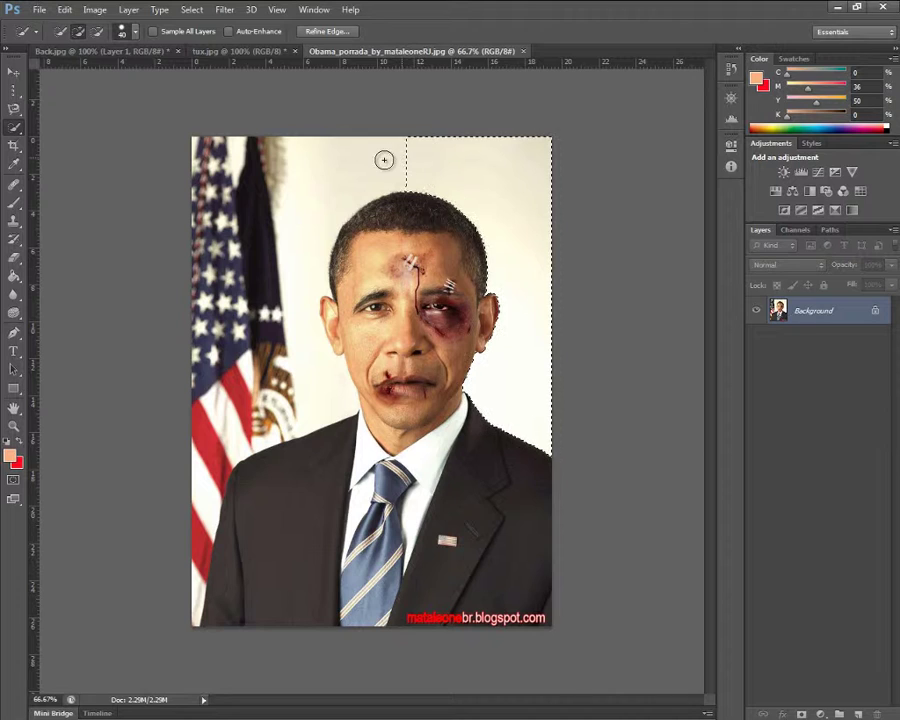
left_click_drag(384, 160, 378, 157)
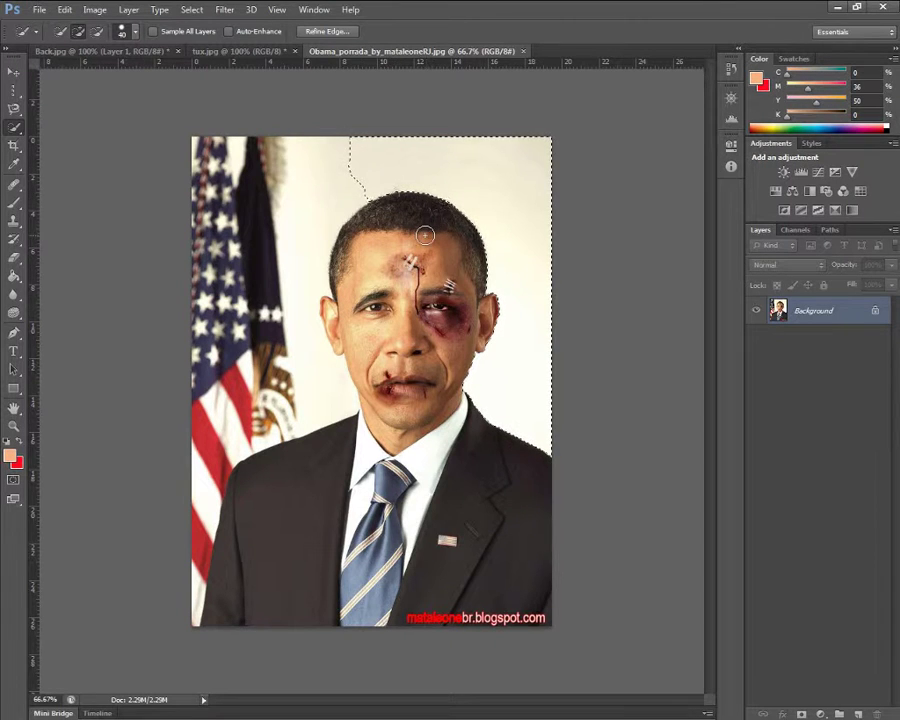
left_click(369, 166)
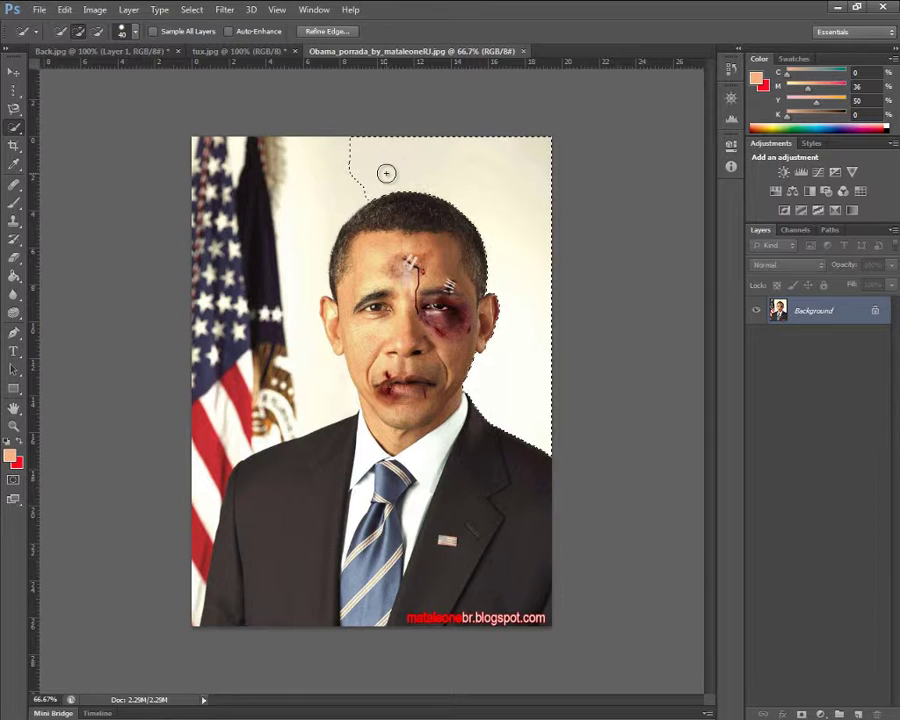
- Enlarge the Quick Selection brush to 250 px, reduce it to 30 px, and finally set its size to 60 px
key("bracketright")
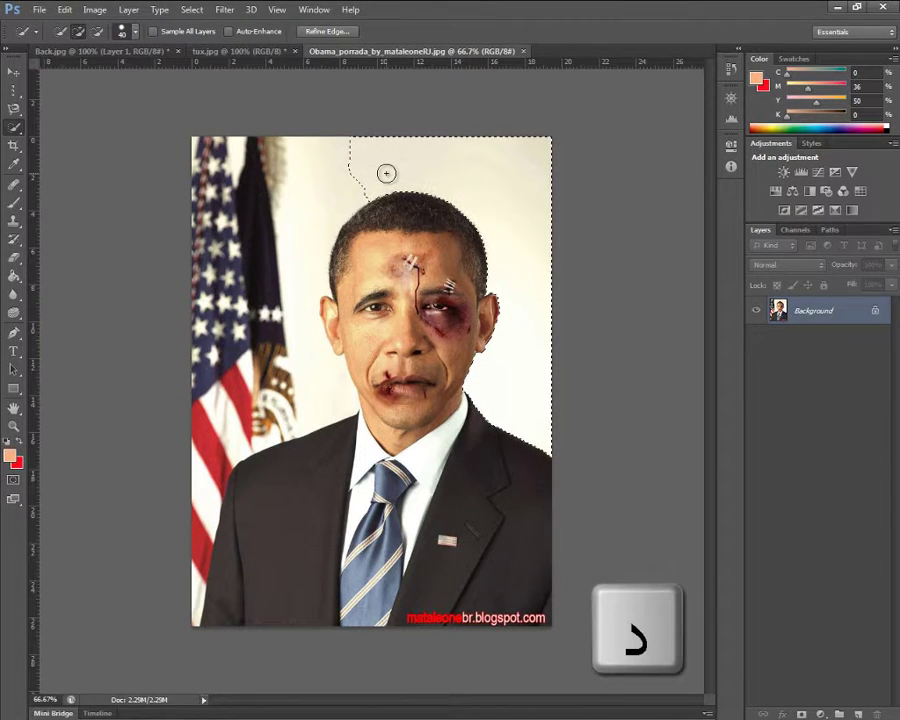
key("bracketright")
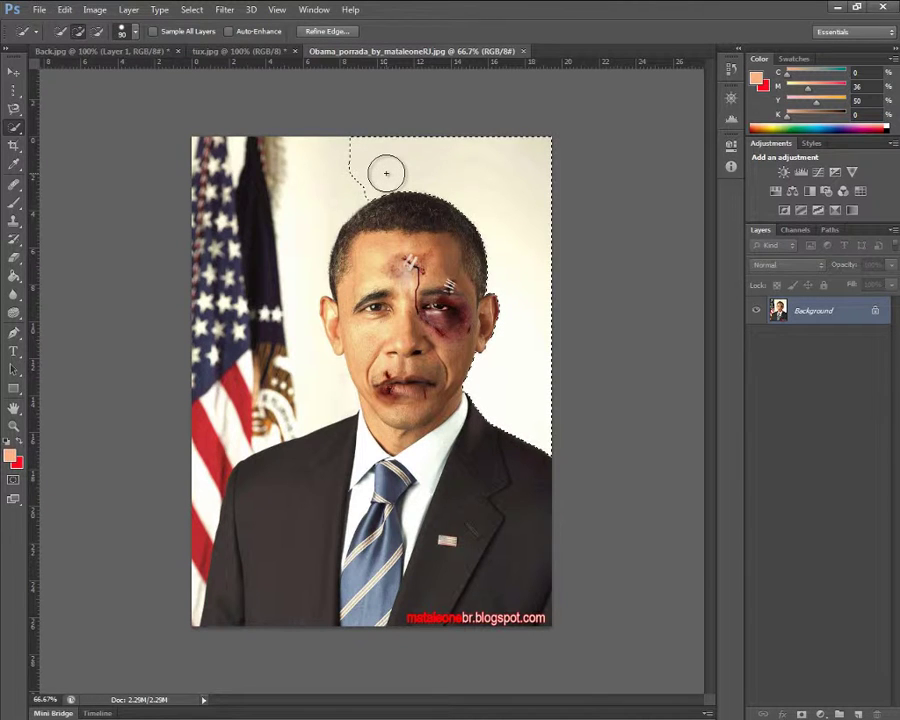
key("bracketright")
key("bracketright")
key("bracketright")
key("bracketright")
key("bracketright")
key("bracketright")
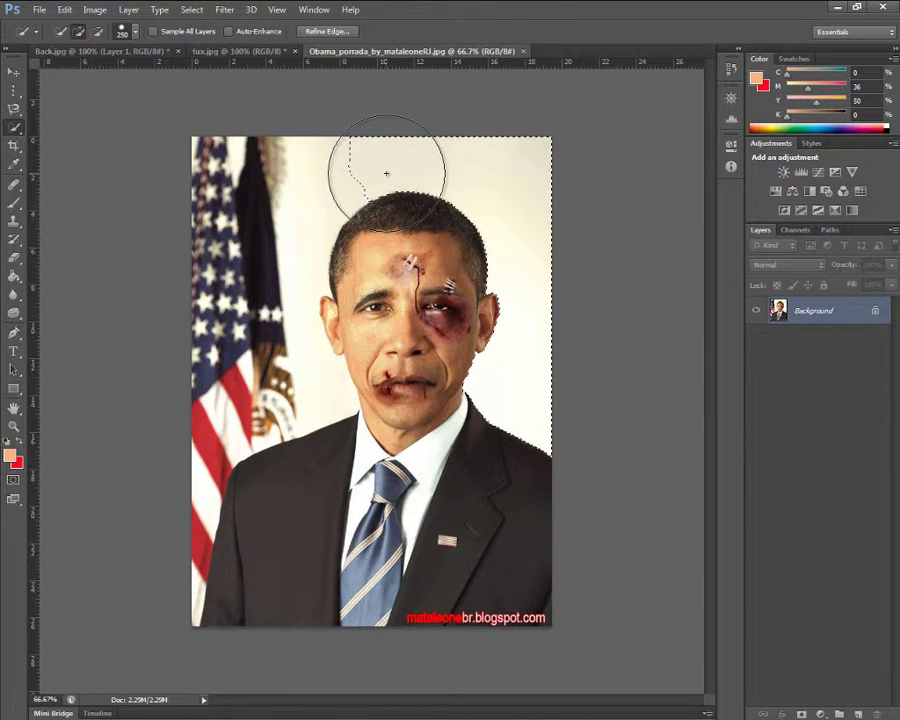
key("bracketleft")
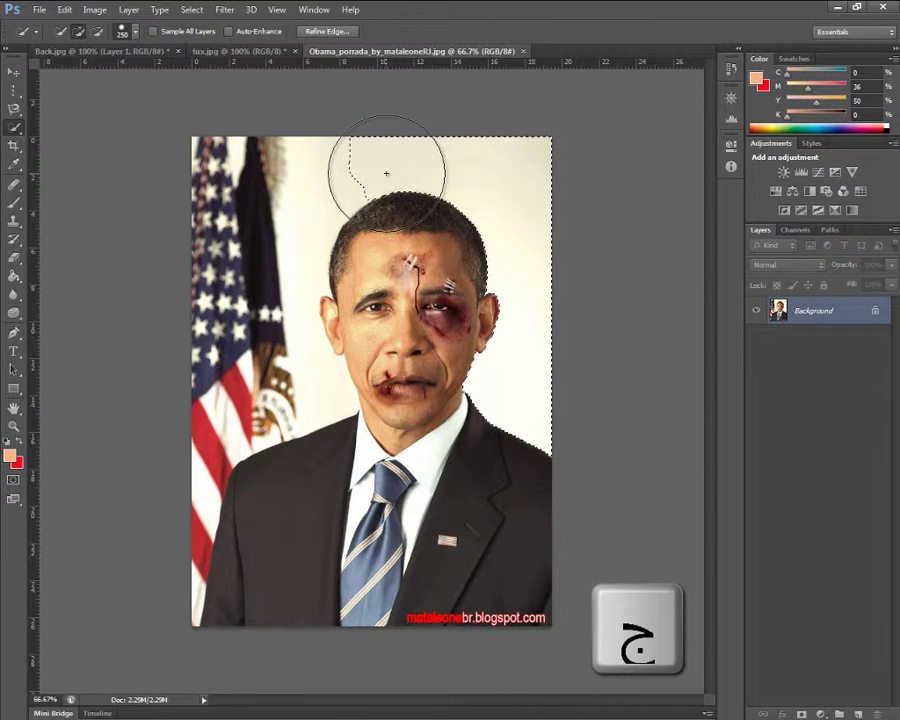
key("bracketleft")
key("bracketleft")
key("bracketleft")
key("bracketleft")
key("bracketleft")
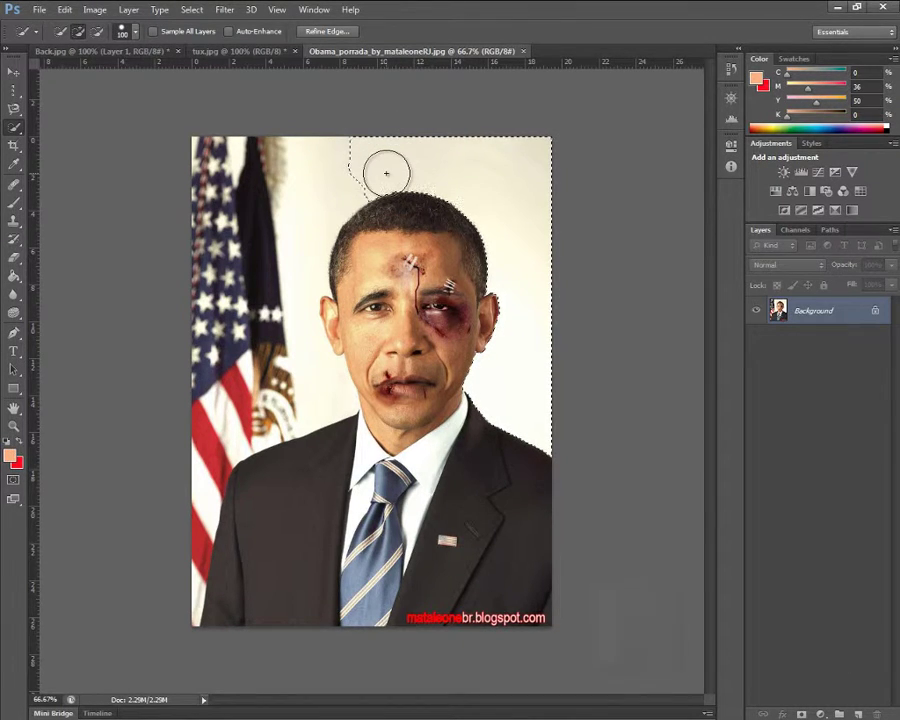
key("bracketleft")
key("bracketleft")
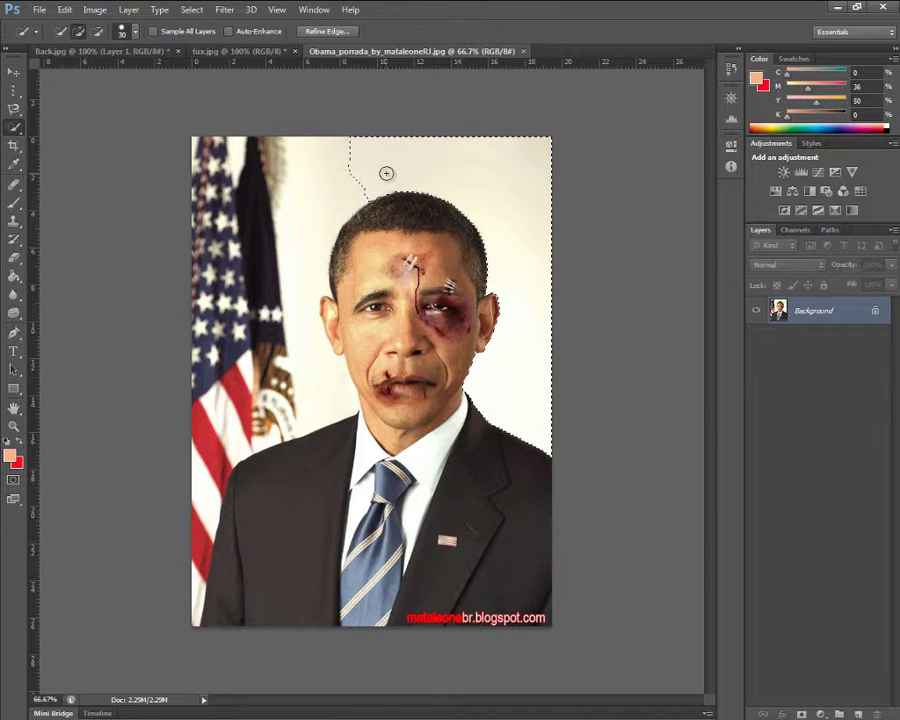
key("bracketright")
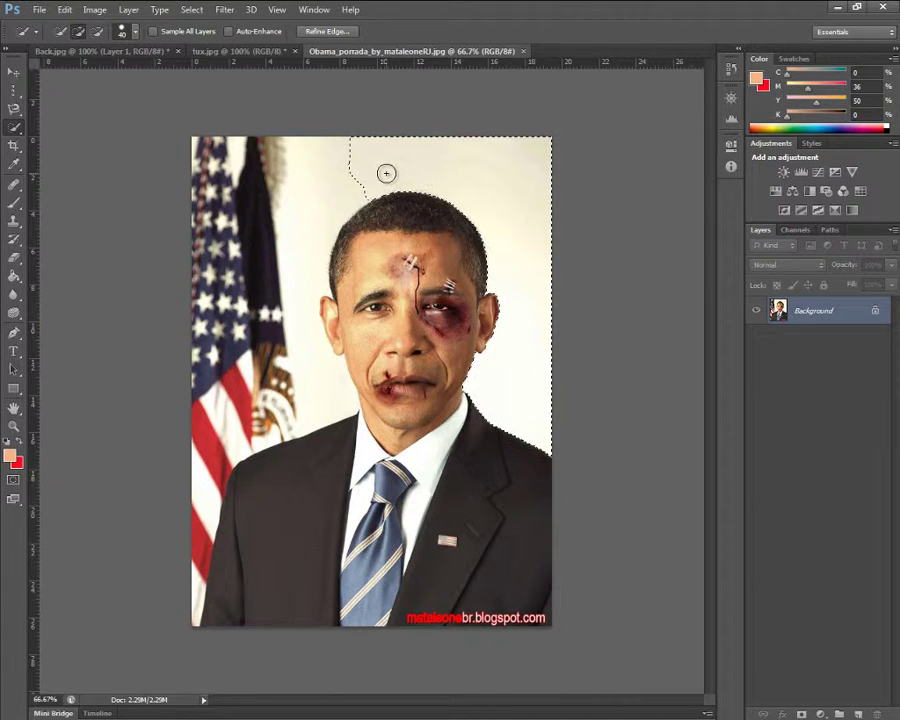
key("bracketright")
key("bracketleft")
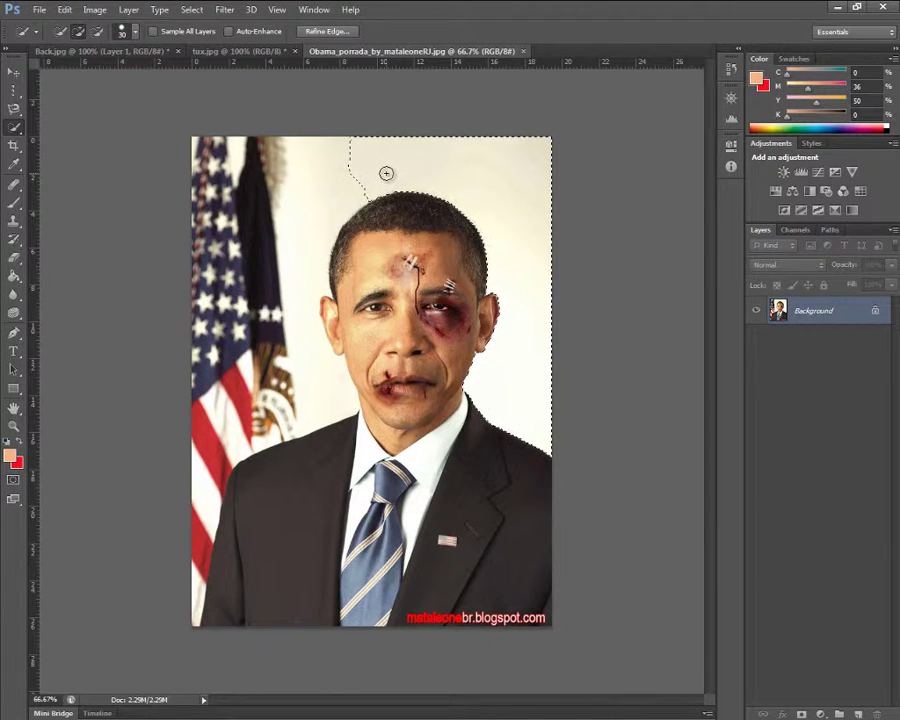
key("bracketright")
key("bracketright")
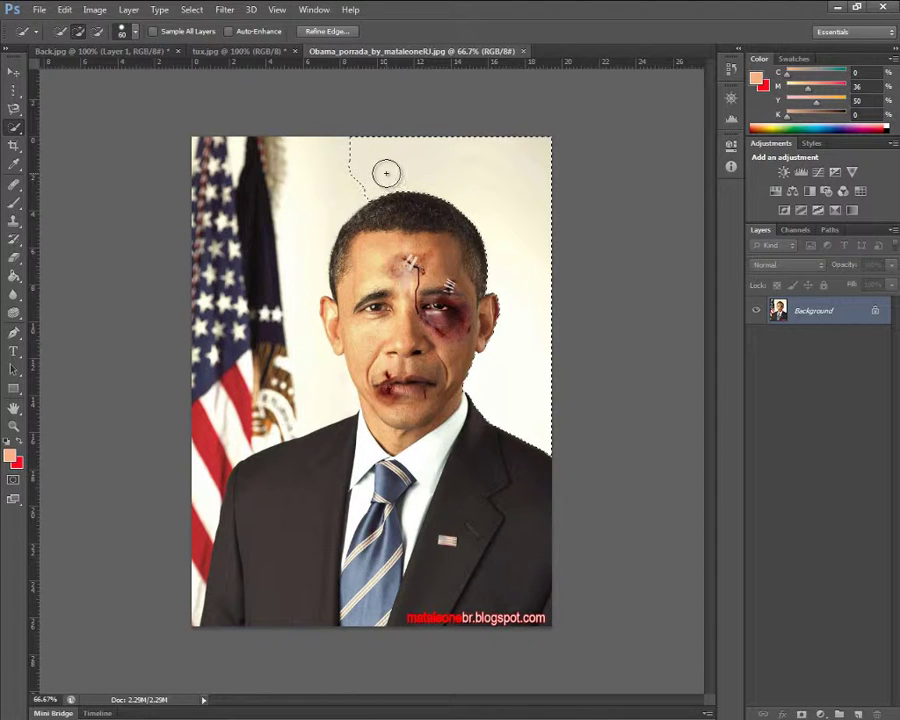
- Shape the Quick Selection brush tip into a tilted ellipse with a 32° angle and 48% roundness
left_click(135, 33)
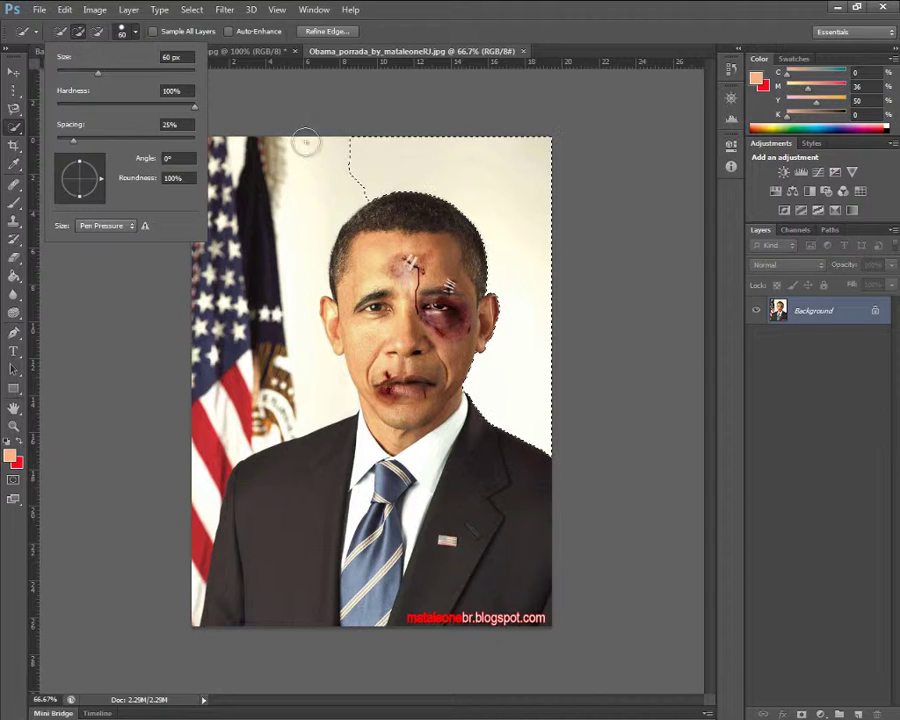
left_click(135, 36)
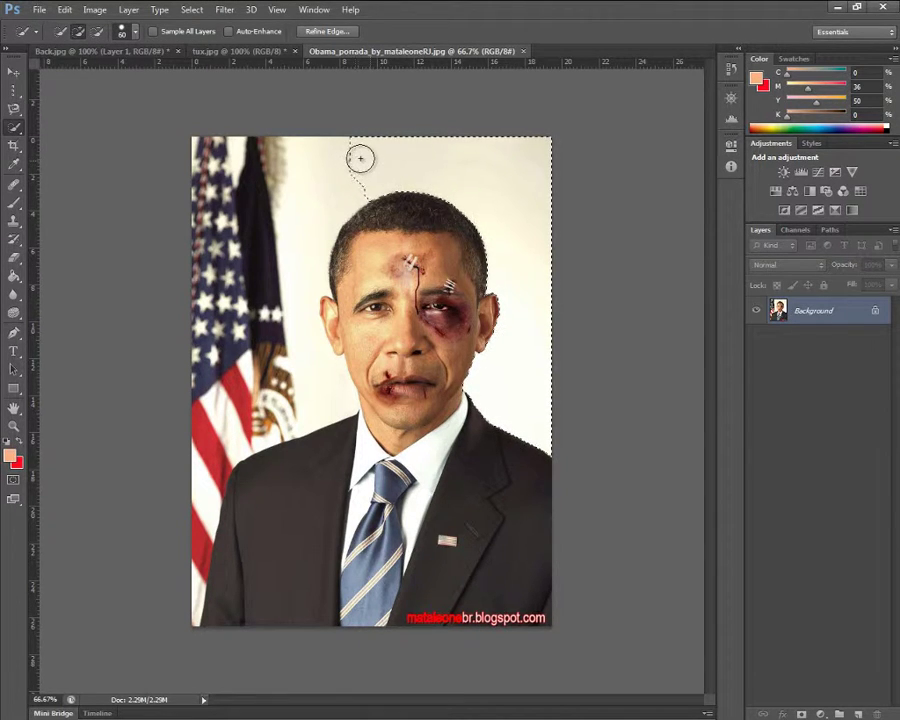
left_click(136, 32)
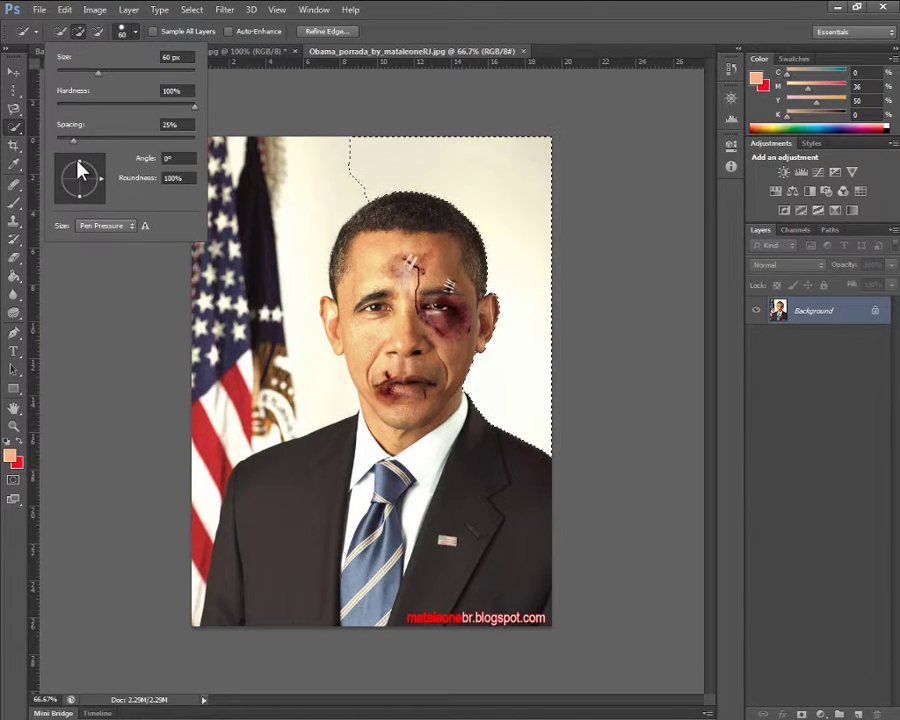
mouse_move(80, 162)
left_mouse_down()
mouse_move(80, 172)
mouse_move(102, 181)
mouse_move(104, 173)
left_mouse_up()
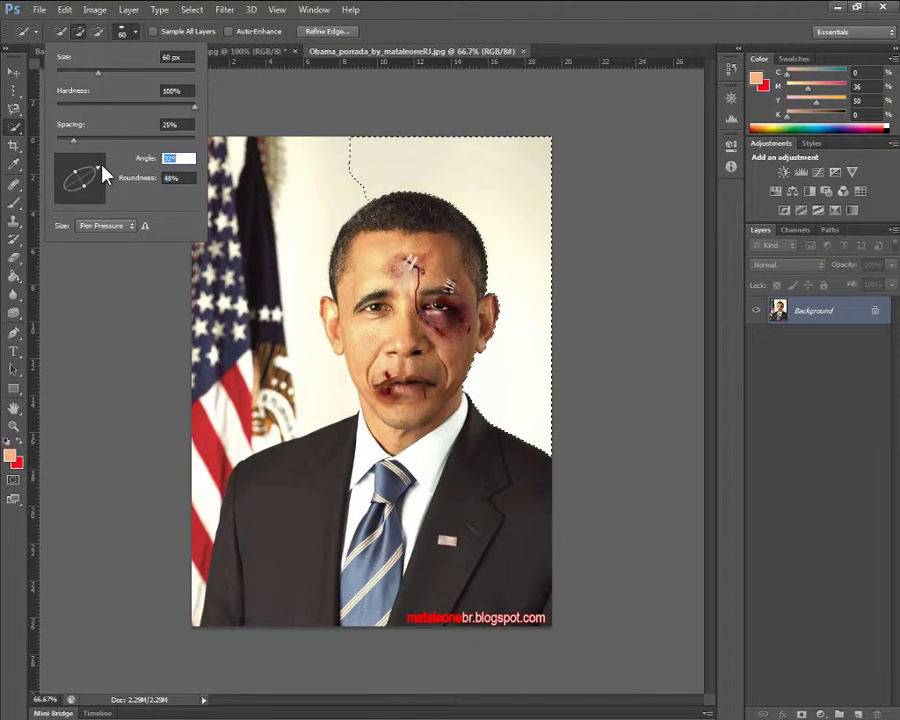
left_click(120, 33)
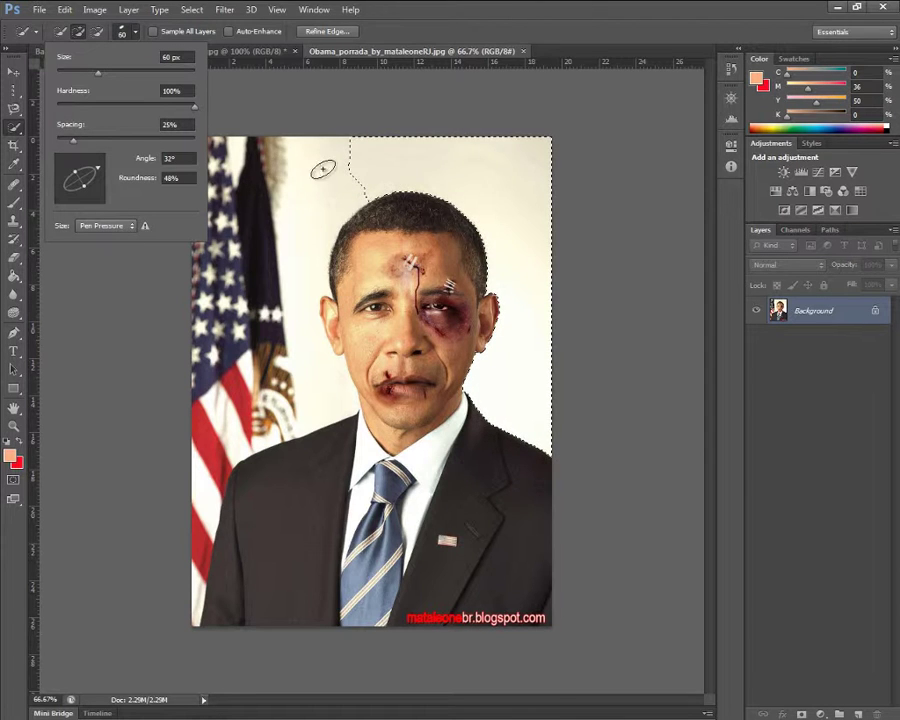
- Extend the background selection across to the flags and down beside the head to ear level
left_click(365, 174)
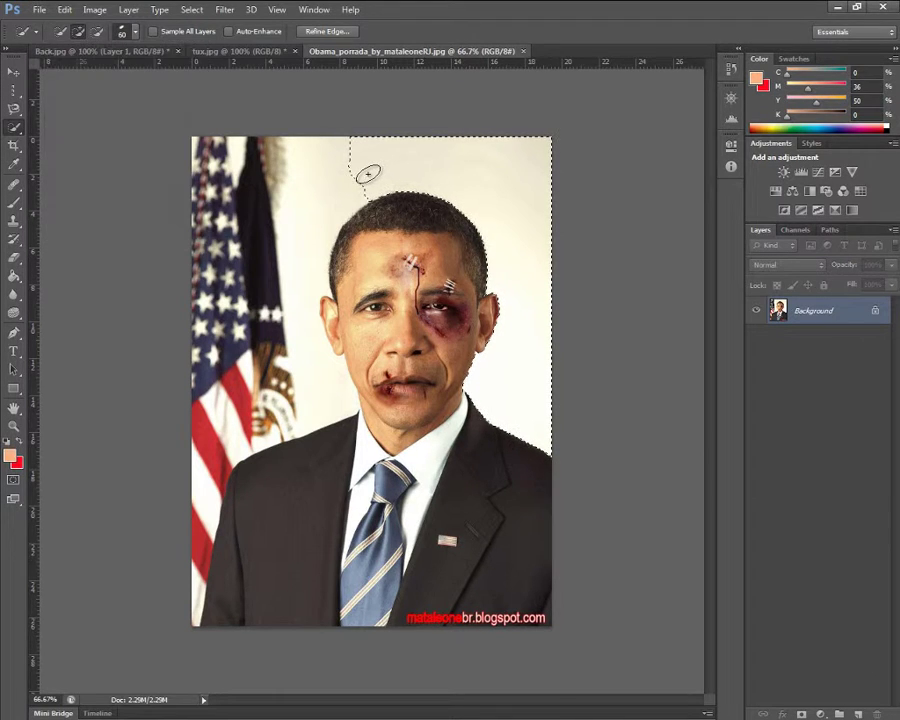
left_click_drag(362, 174, 348, 179)
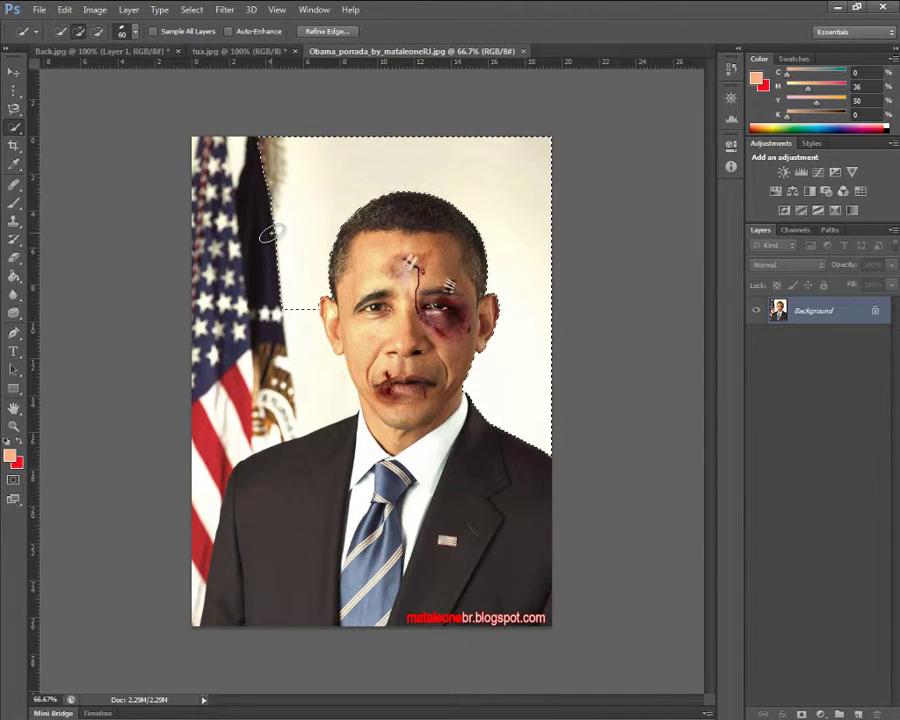
- Subtract a diagonal area of background between the flags and the head from the selection, and paint the strip nearest the flags back in
left_click(97, 32)
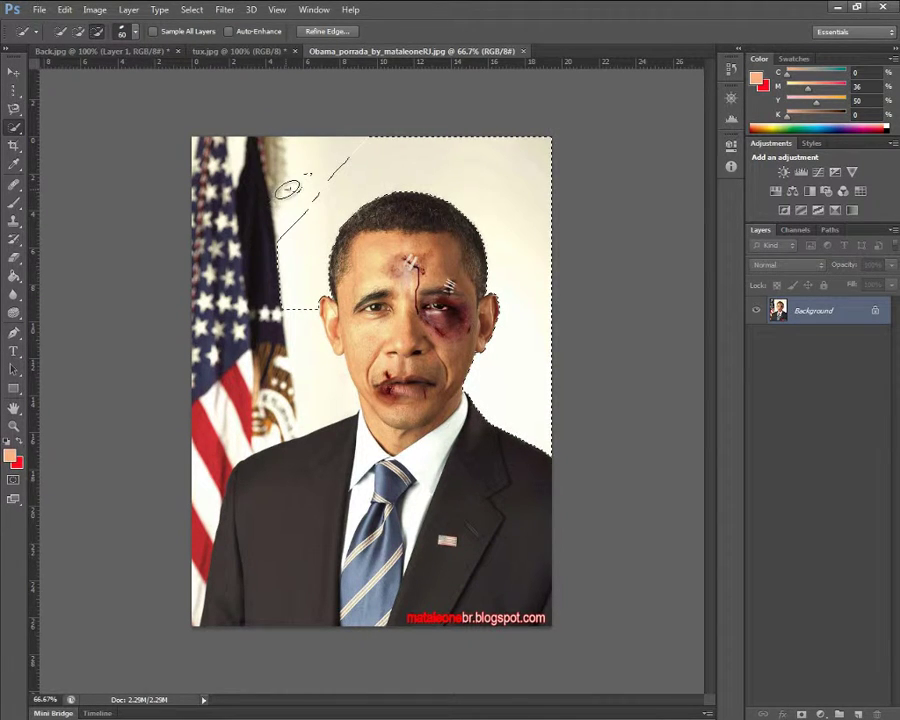
left_click_drag(331, 176, 379, 156)
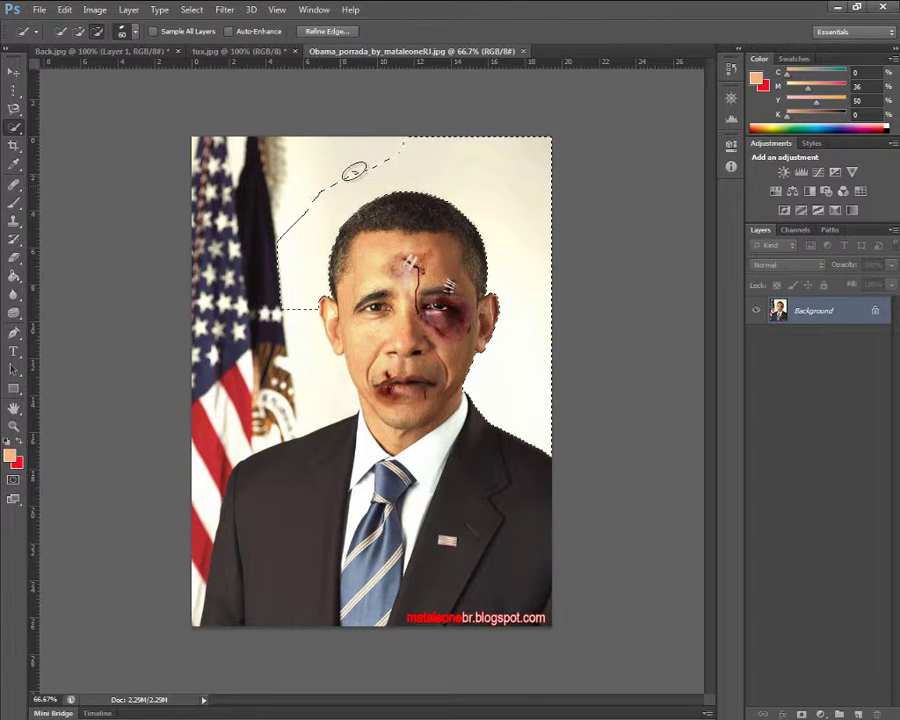
left_click(77, 34)
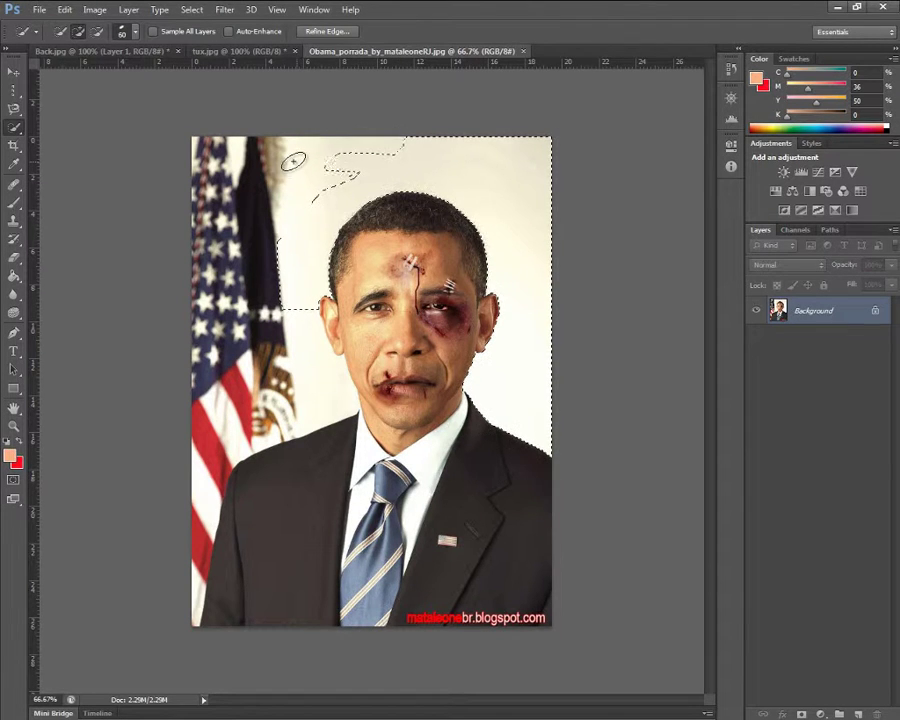
mouse_move(296, 156)
left_mouse_down()
mouse_move(365, 172)
mouse_move(262, 179)
mouse_move(345, 183)
mouse_move(257, 214)
mouse_move(318, 188)
mouse_move(277, 188)
mouse_move(262, 195)
mouse_move(327, 199)
mouse_move(292, 211)
mouse_move(285, 225)
mouse_move(304, 200)
left_mouse_up()
- Reshape the brush tip to nearly round at a 0° angle and extend the selection over the flags and all remaining background
left_click(131, 31)
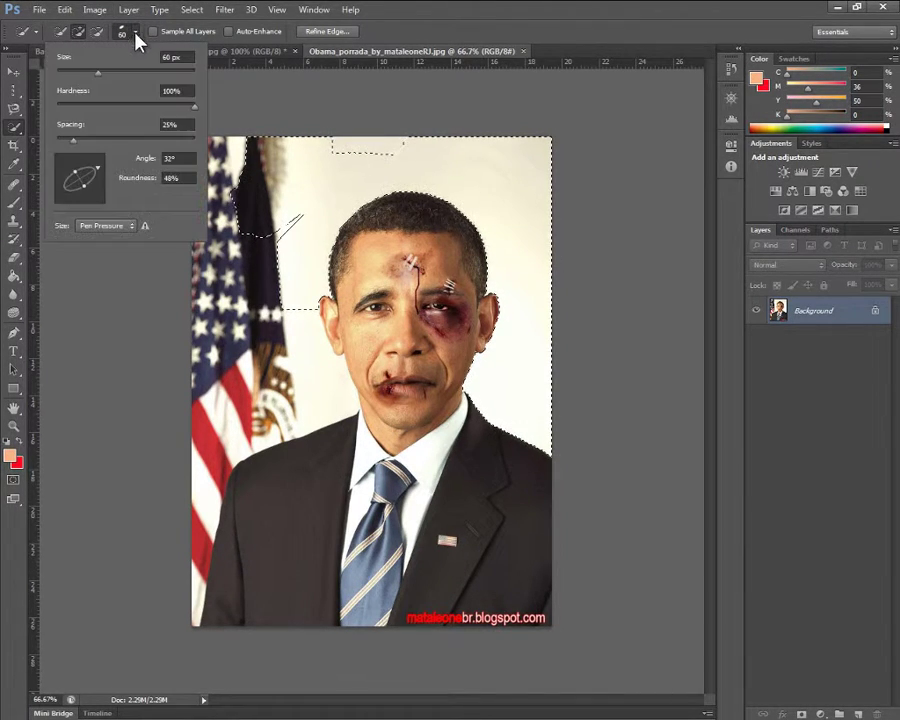
mouse_move(97, 168)
left_mouse_down()
mouse_move(104, 180)
mouse_move(84, 178)
mouse_move(80, 165)
left_mouse_up()
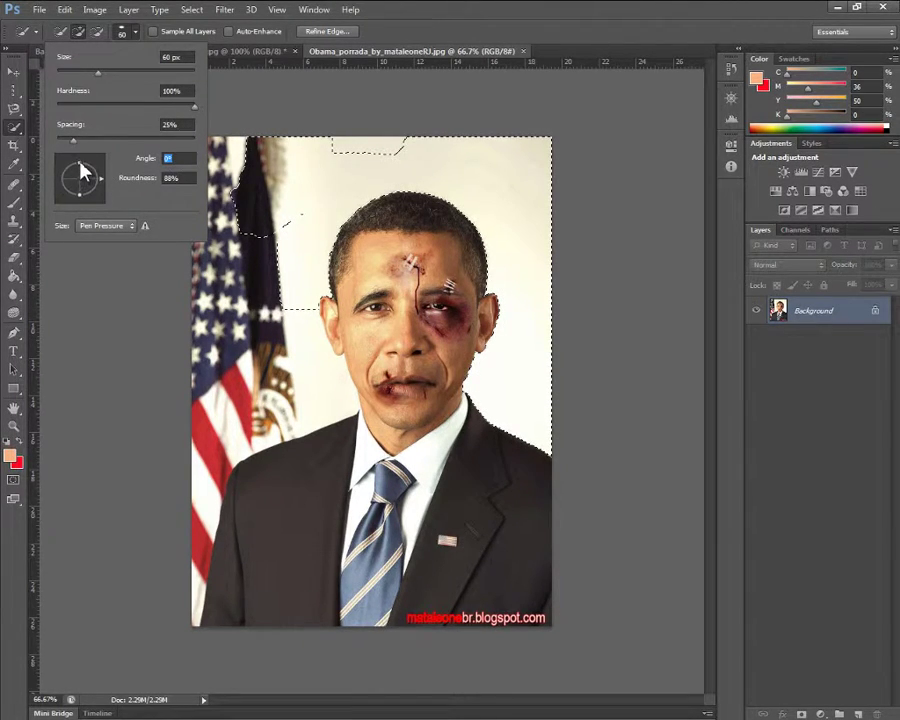
mouse_move(330, 203)
left_mouse_down()
mouse_move(310, 192)
mouse_move(295, 217)
mouse_move(285, 215)
left_mouse_up()
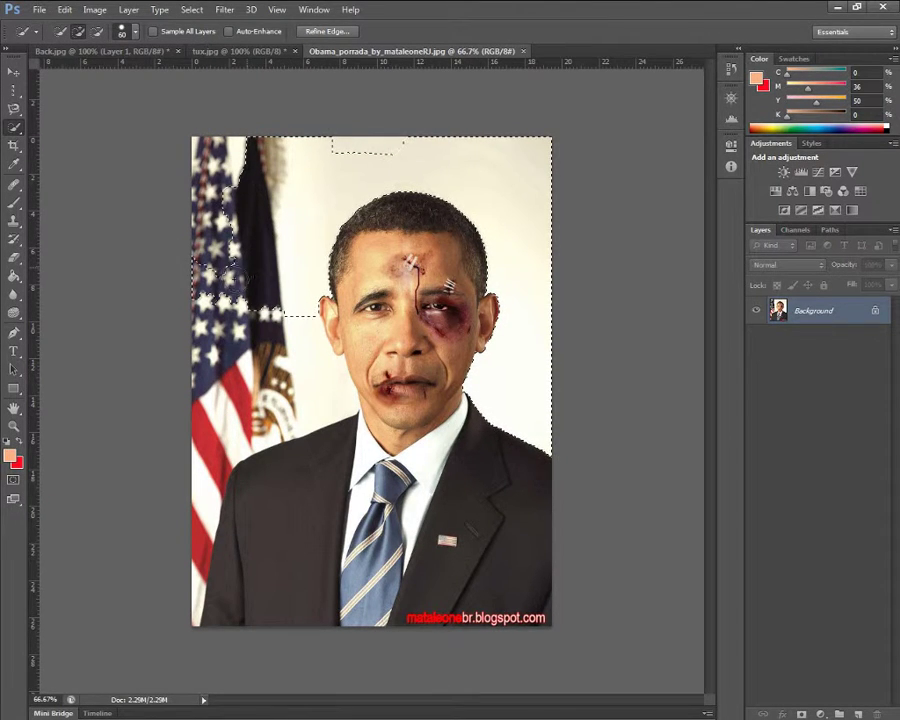
mouse_move(354, 116)
left_mouse_down()
mouse_move(348, 146)
mouse_move(382, 128)
mouse_move(356, 160)
mouse_move(404, 134)
mouse_move(394, 150)
mouse_move(414, 128)
mouse_move(359, 150)
left_mouse_up()
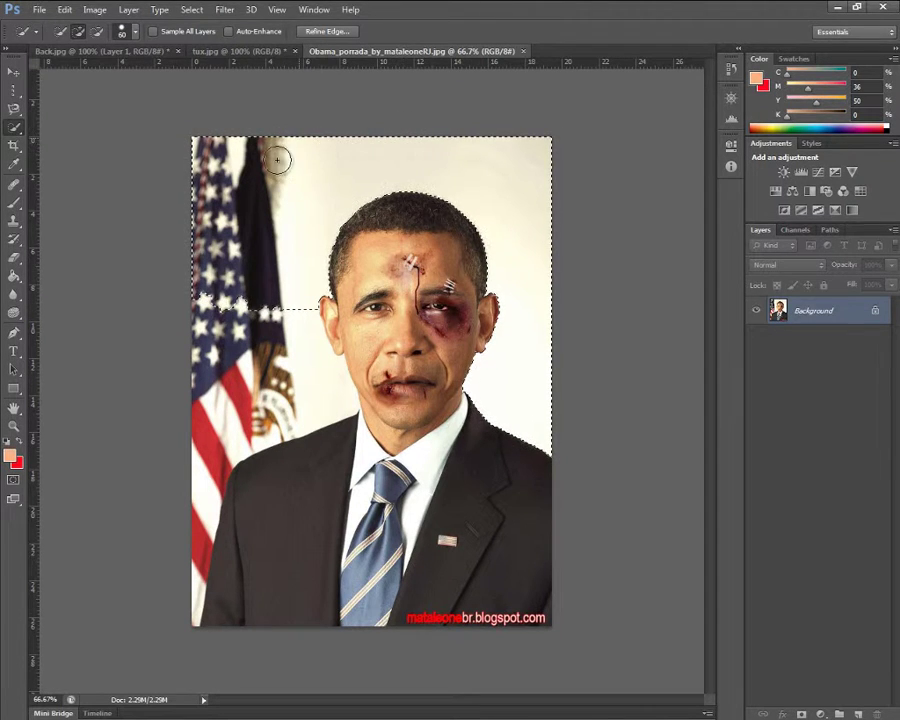
mouse_move(255, 313)
left_mouse_down()
mouse_move(292, 365)
mouse_move(222, 430)
mouse_move(265, 370)
mouse_move(186, 478)
mouse_move(185, 627)
left_mouse_up()
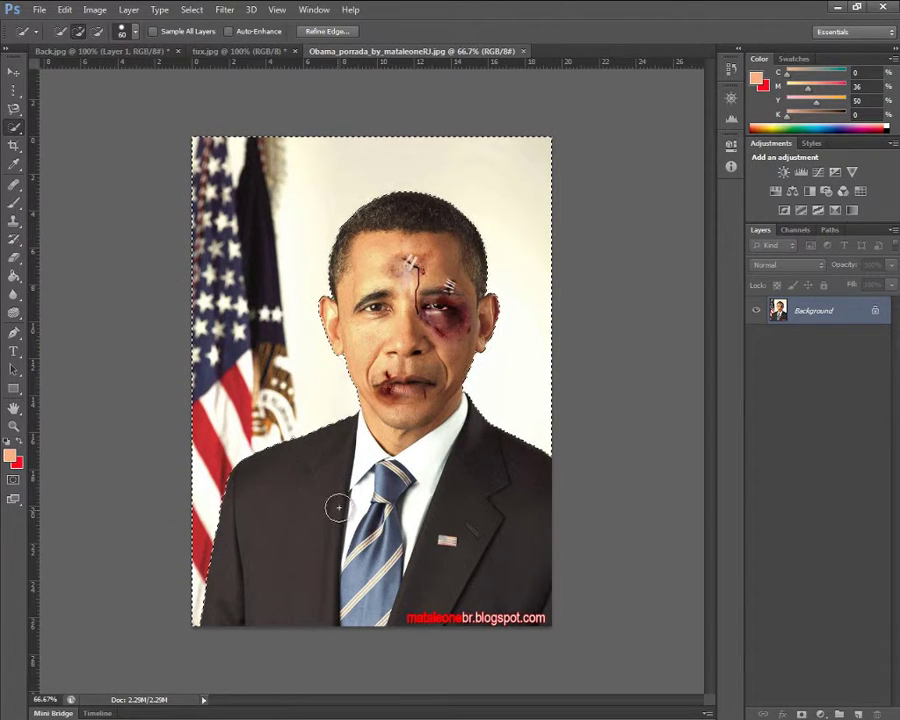
- Invert the selection so that it covers the man instead of the background
left_click(193, 12)
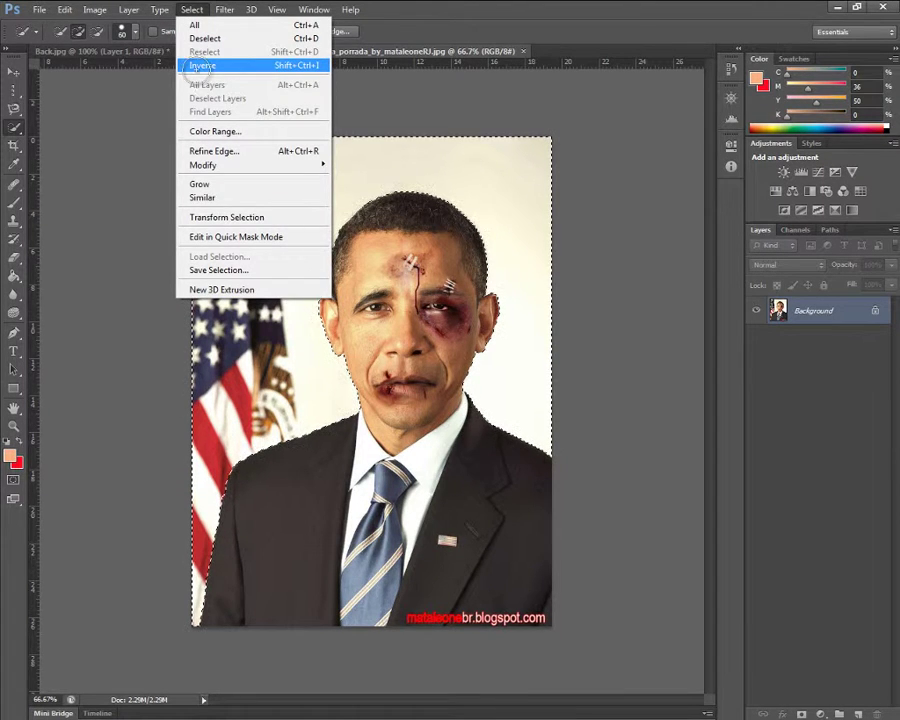
left_click(198, 67)
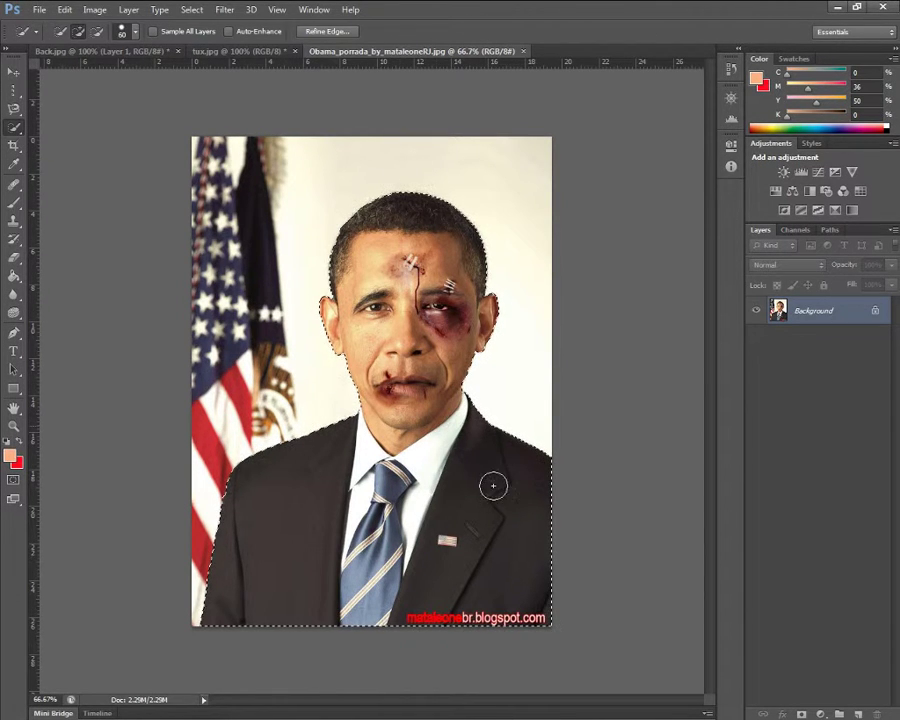
- Try copying the selected man to a new layer with Layer Via Copy, and undo it
right_click(418, 414)
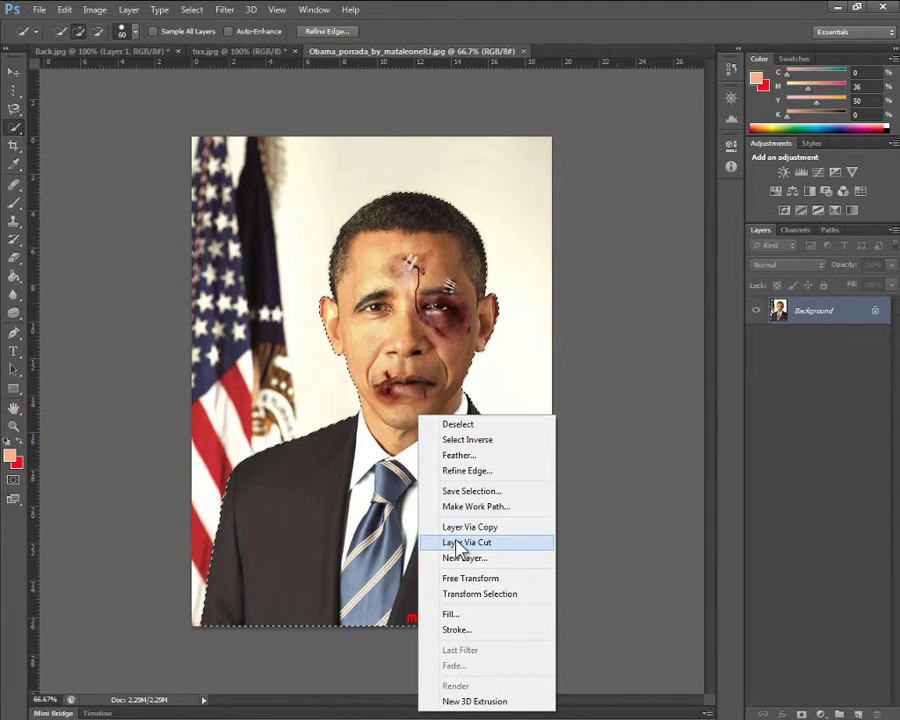
key("ctrl+shift+alt+e")
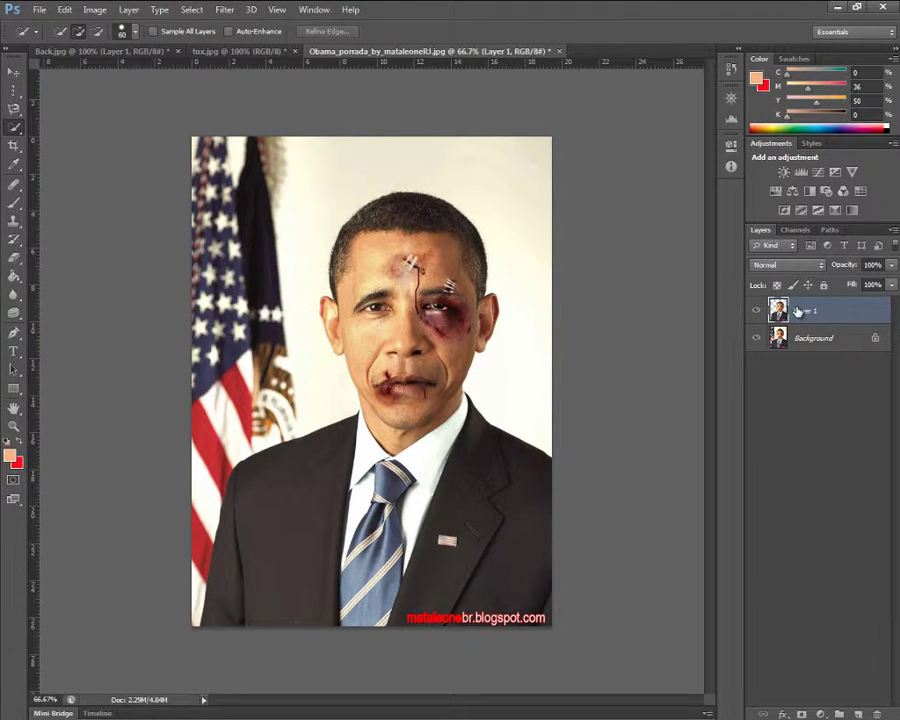
left_click(797, 311, "ctrl")
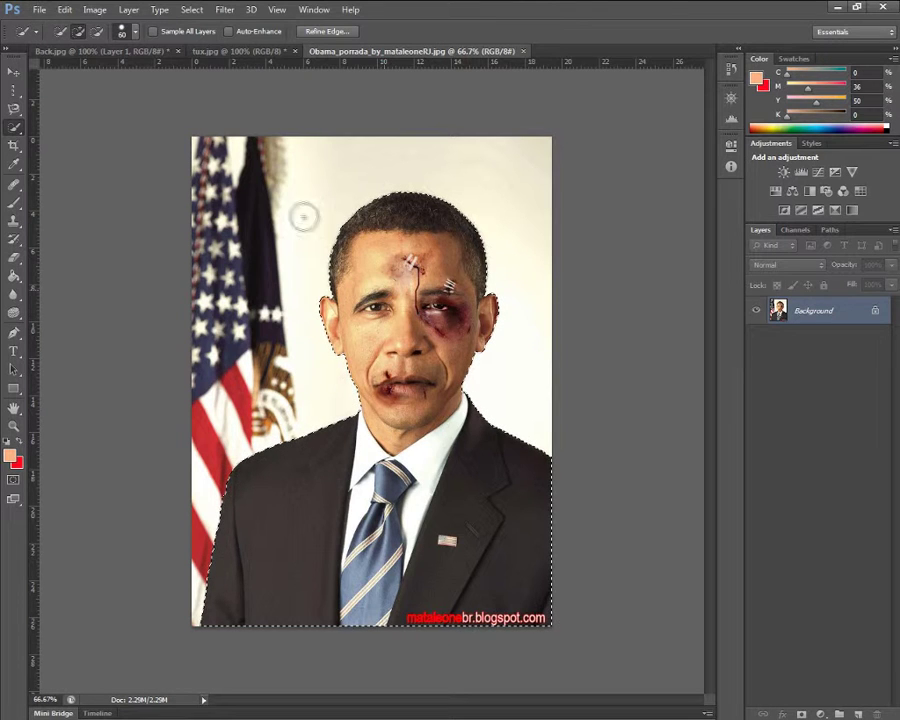
- Copy the selected man and paste him into the Back.jpg composite
left_click(70, 10)
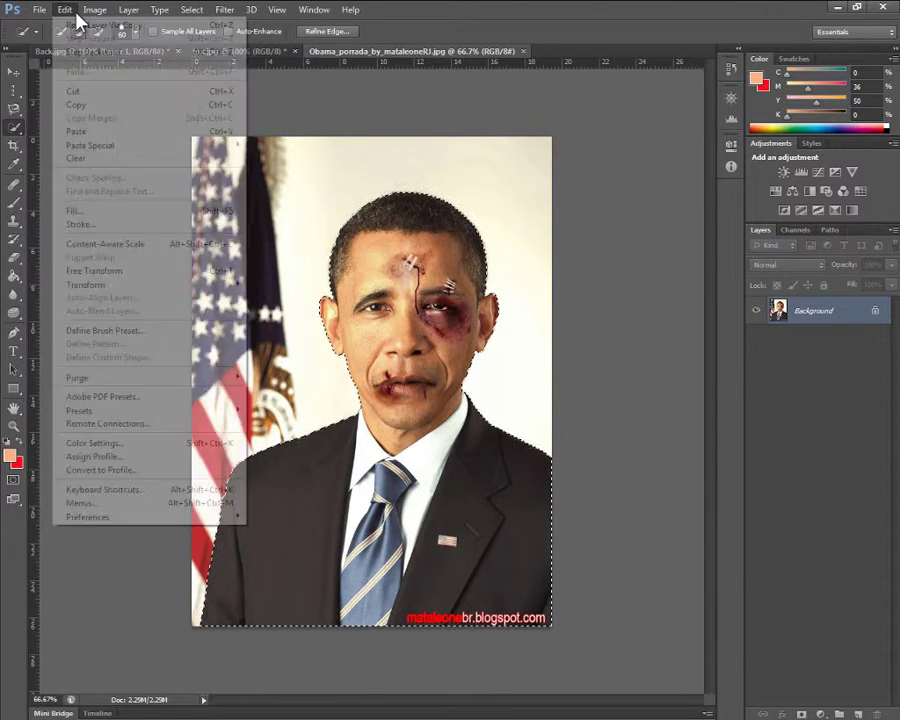
left_click(90, 106)
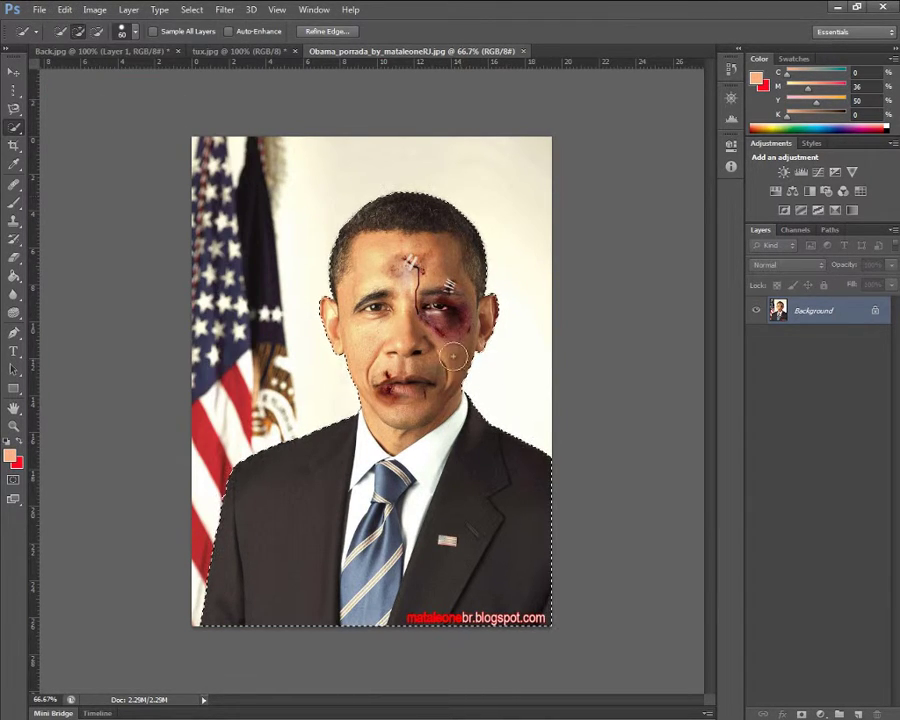
left_click(131, 52)
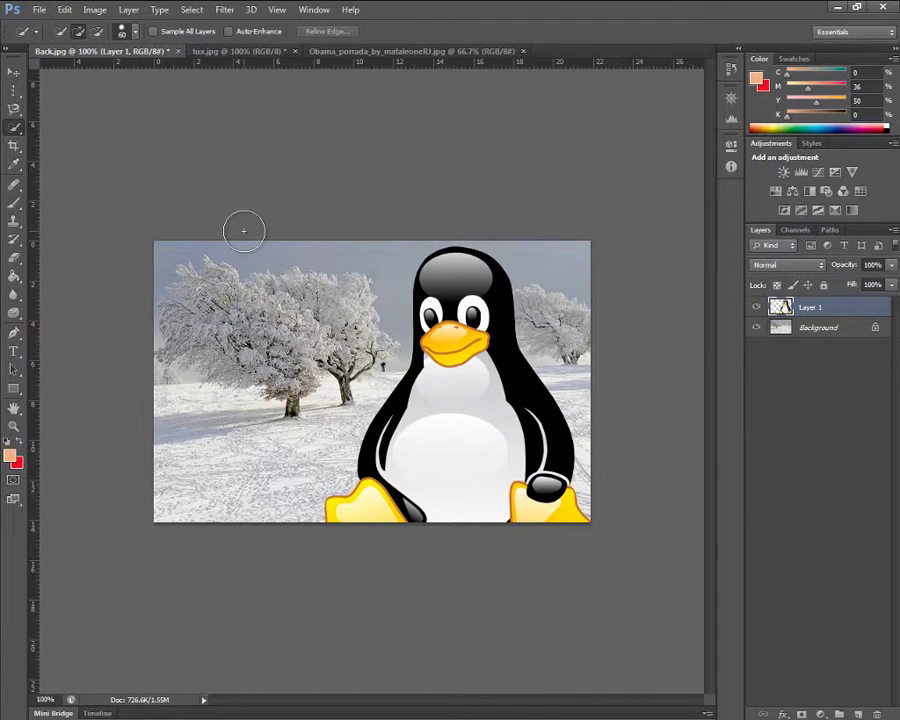
left_click(63, 10)
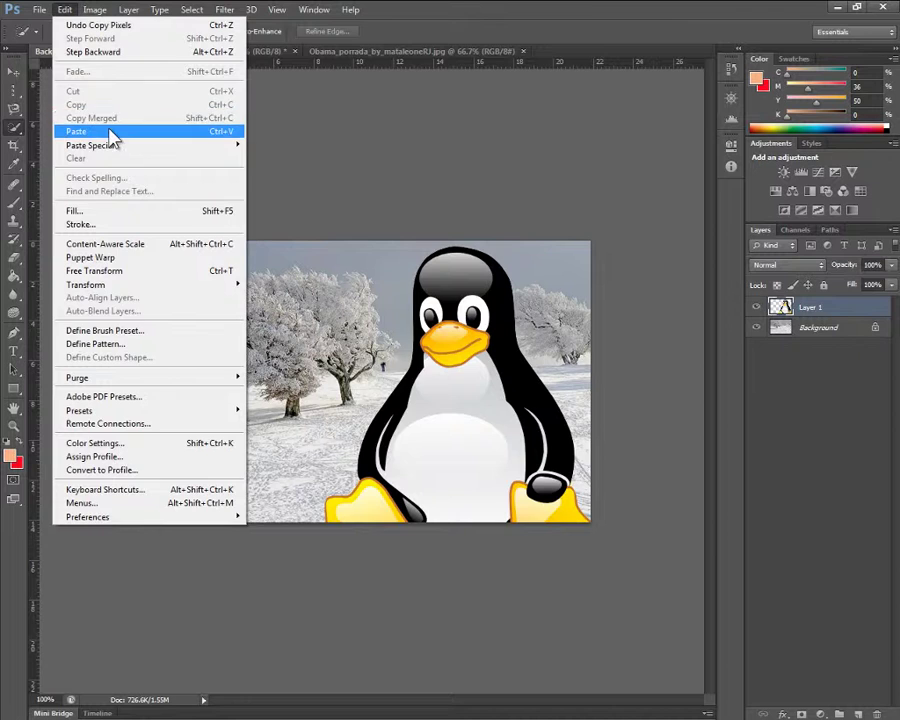
left_click(113, 133)
- Move the pasted portrait beside the penguin, in front of the large snowy trees, with the top of the head inside the image
left_click(13, 72)
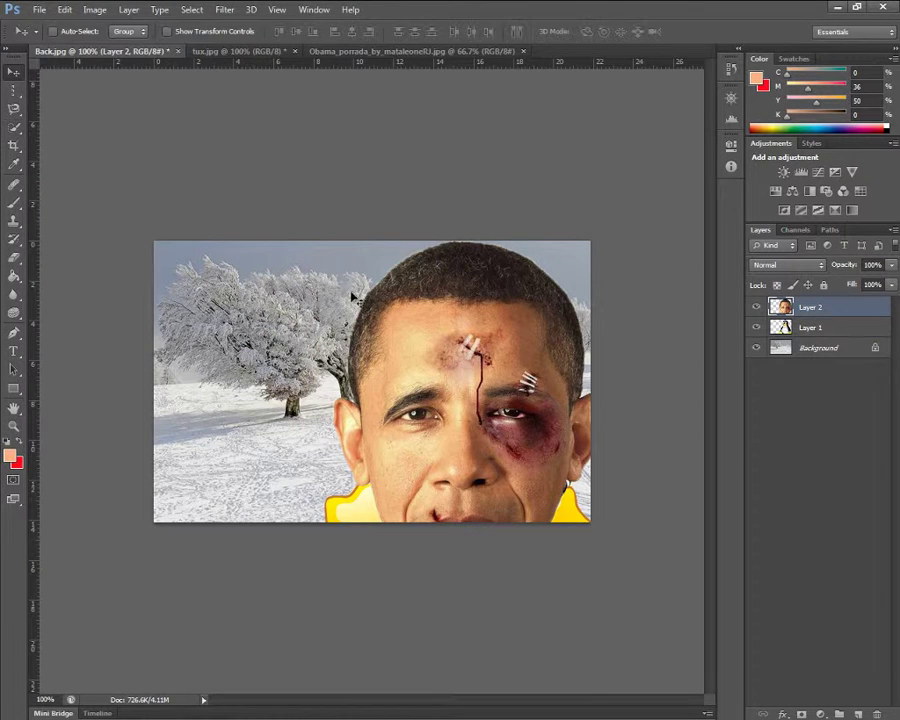
left_click_drag(544, 388, 368, 300)
left_click_drag(355, 366, 298, 447)
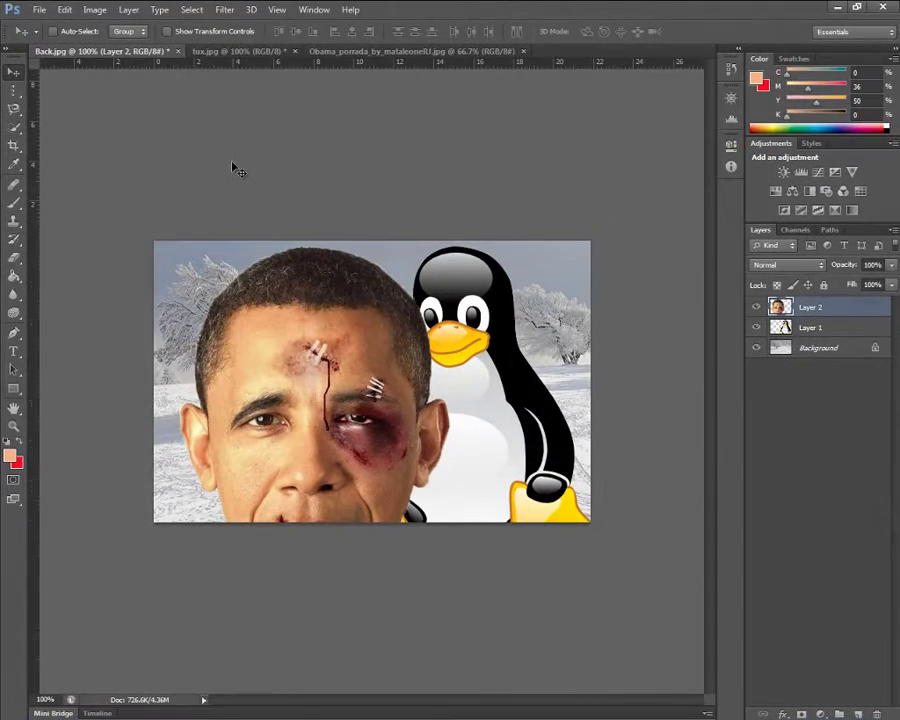
- Select the pale yellow background of tux.jpg with the Magic Wand tool
left_click(213, 56)
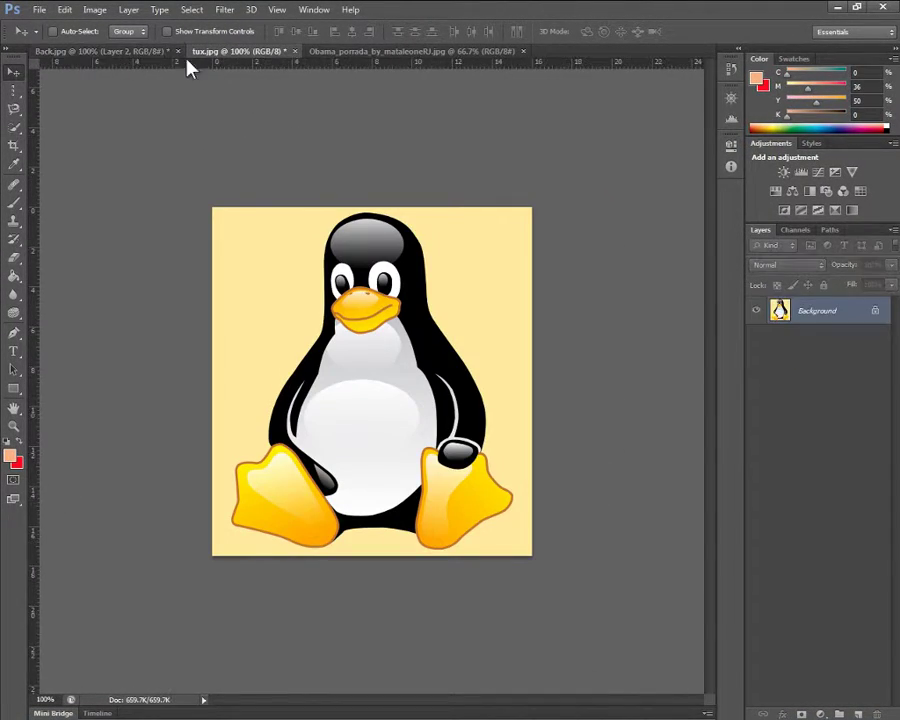
left_click(15, 131)
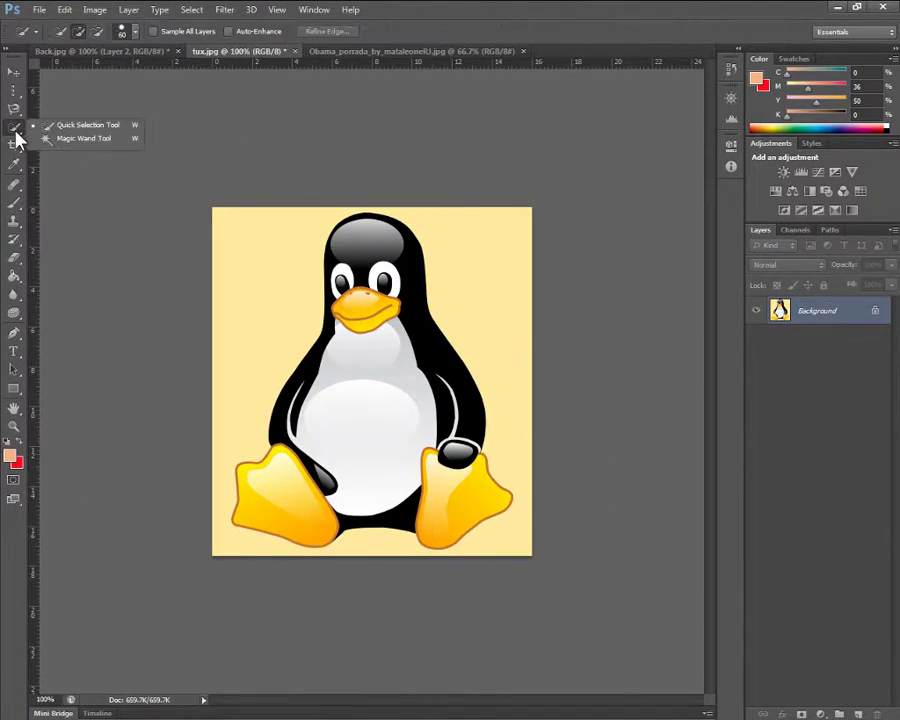
left_click(72, 140)
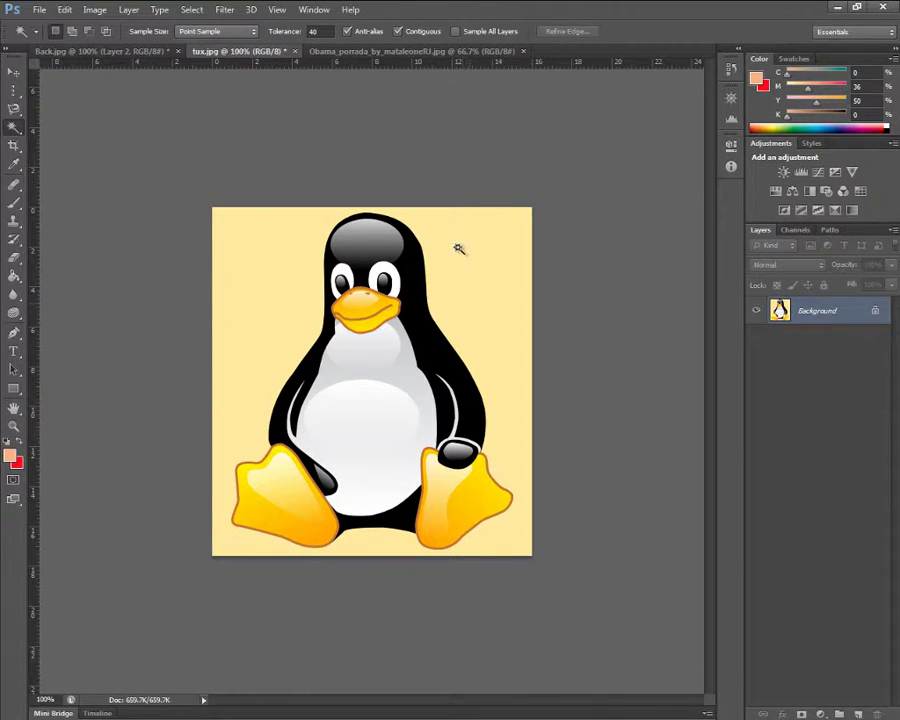
left_click(260, 277)
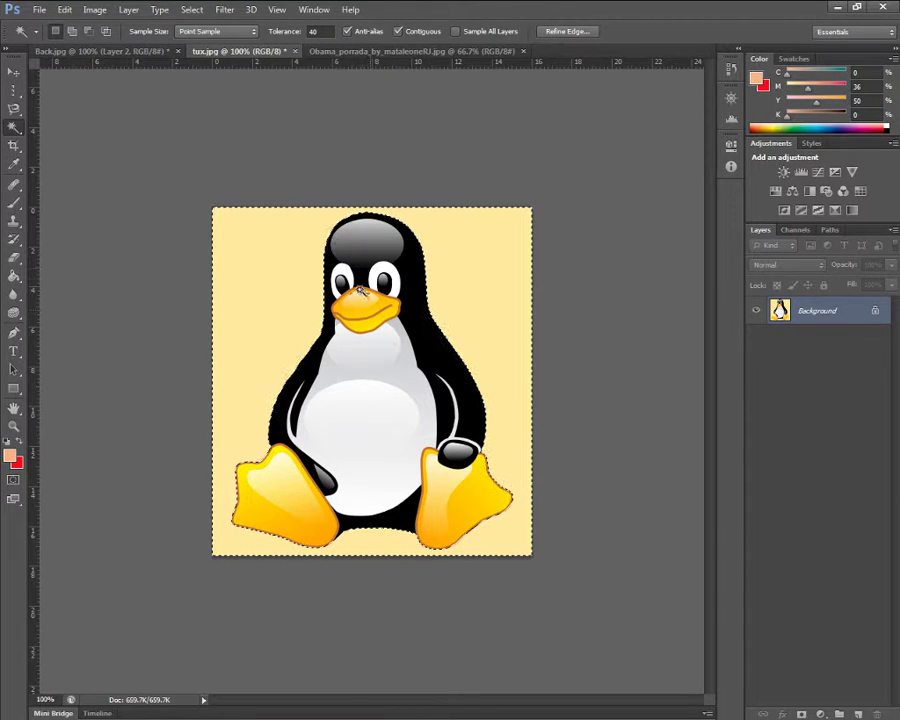
- Invert the tux.jpg selection so that it covers the penguin
right_click(259, 266)
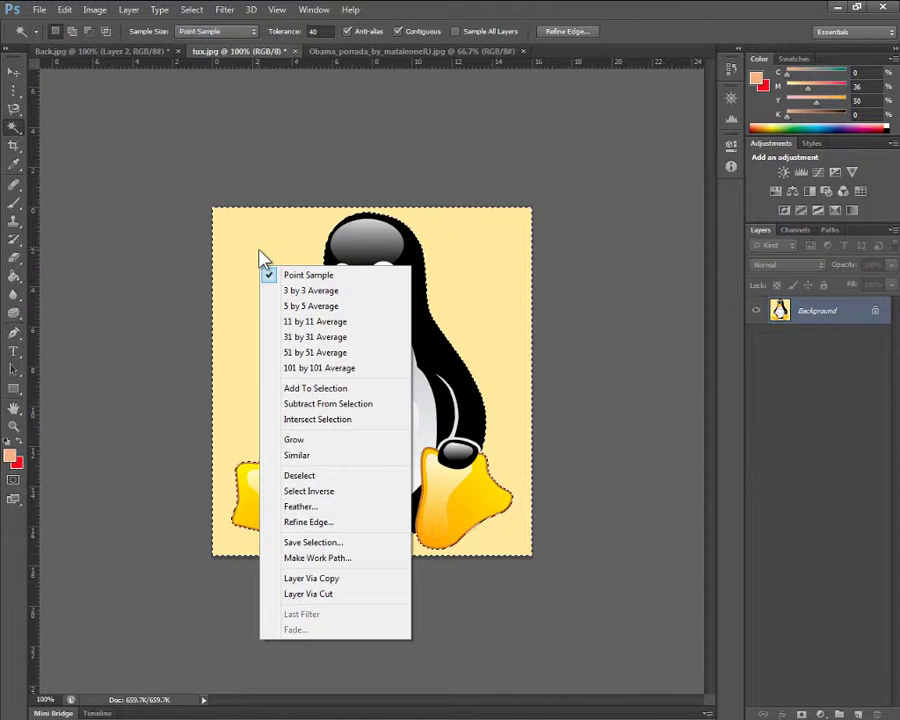
left_click(259, 252)
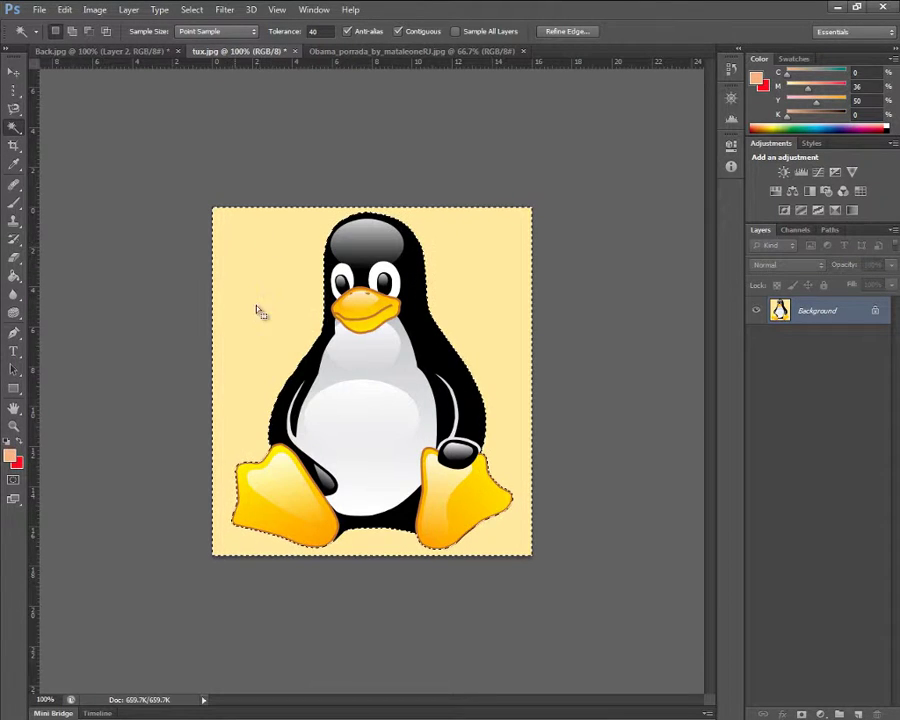
right_click(264, 251)
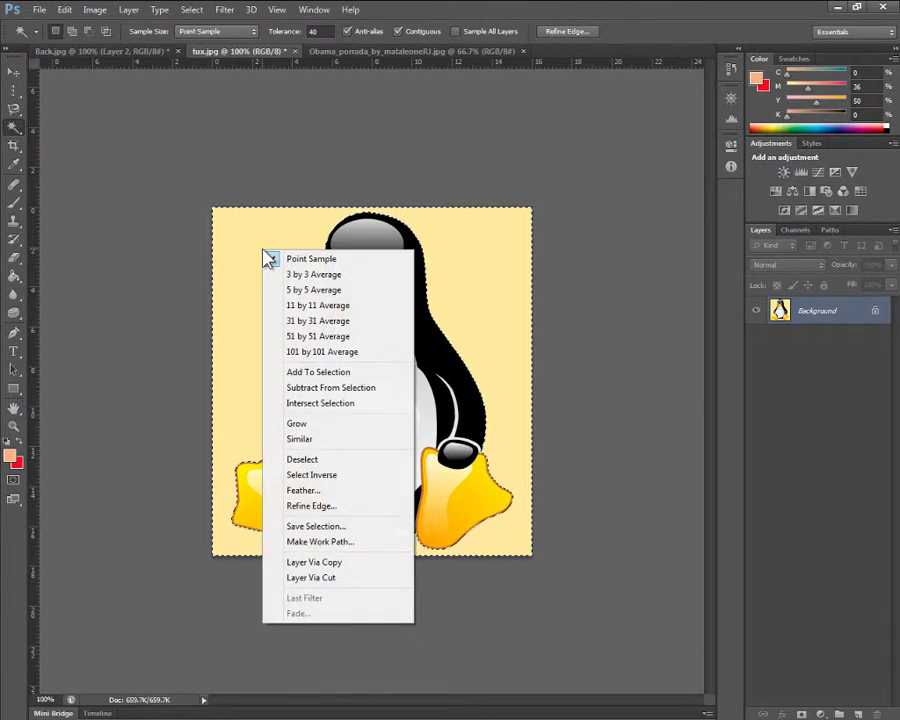
left_click(320, 477)
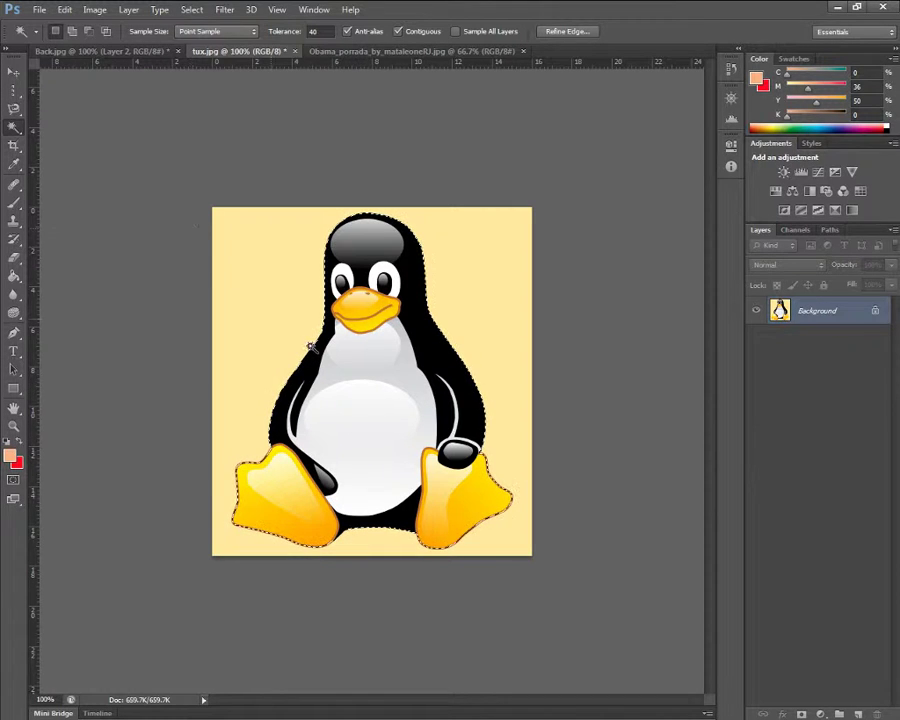
- Copy the selected penguin into Back.jpg and move it down in front of the portrait's face
key("ctrl+c")
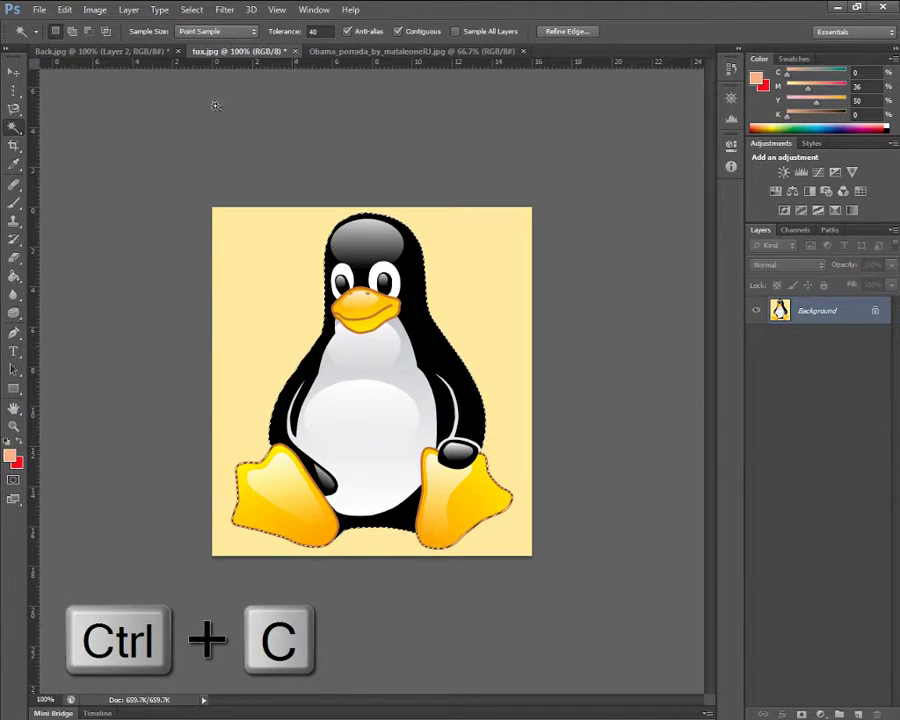
left_click(139, 53)
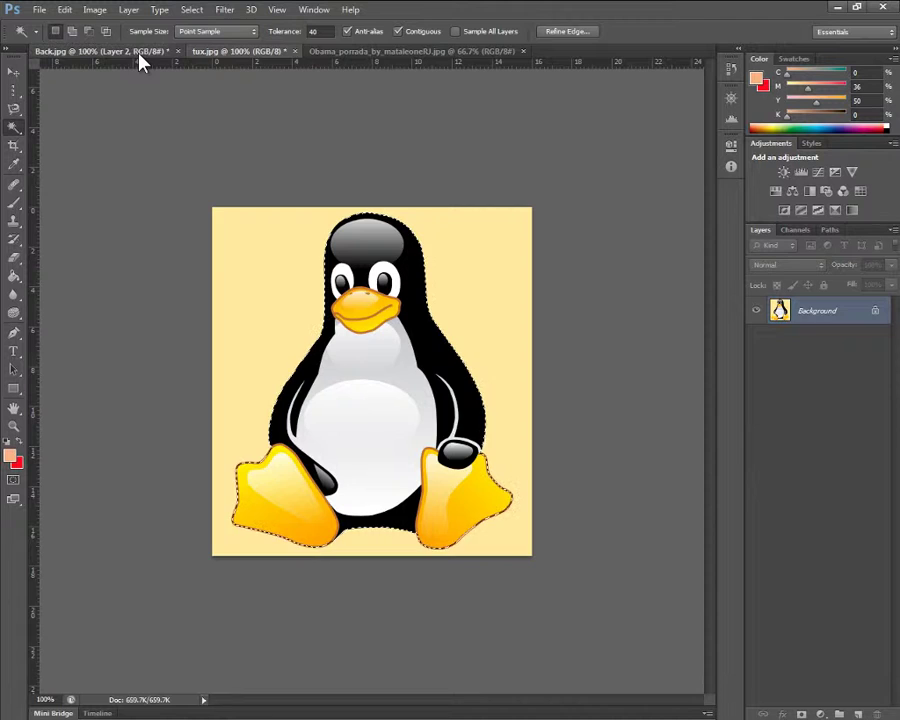
key("ctrl+v")
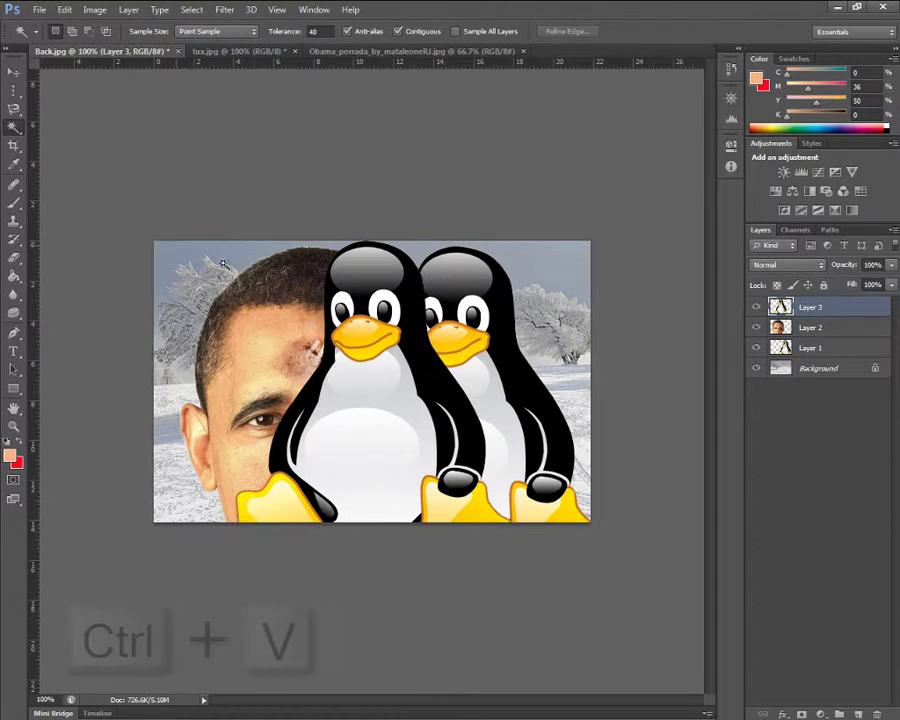
left_click(14, 72)
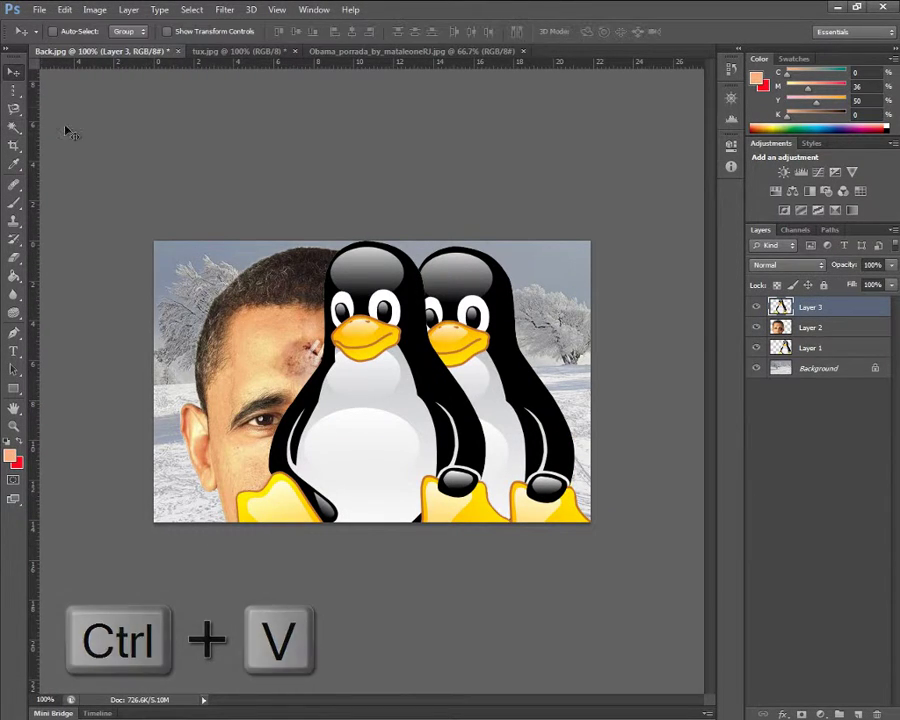
left_click_drag(365, 375, 268, 441)
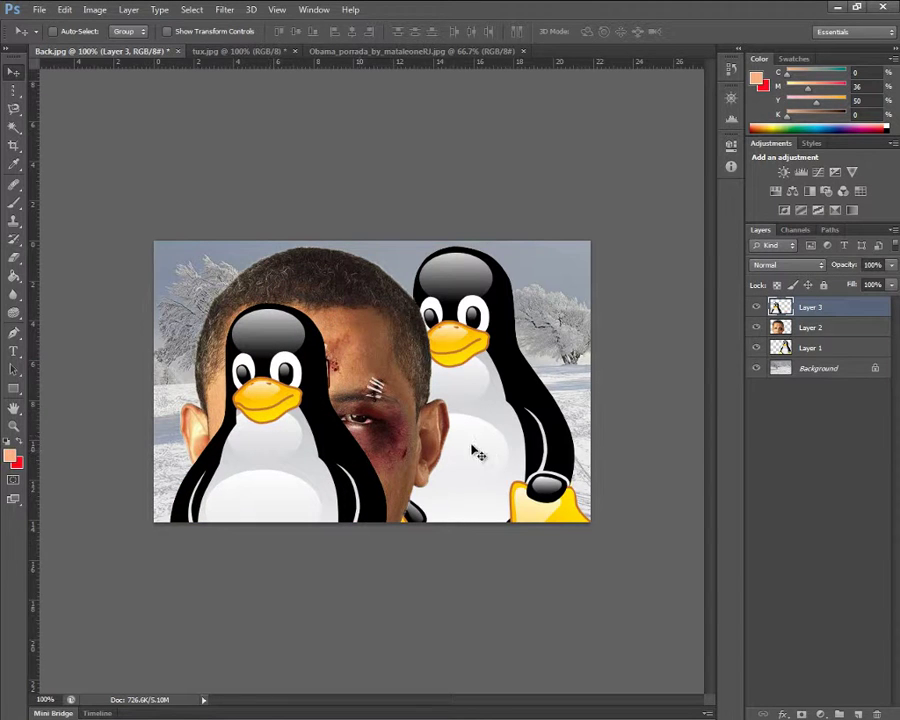
- Return to tux.jpg with the Magic Wand tool active and deselect the penguin
left_click(250, 51)
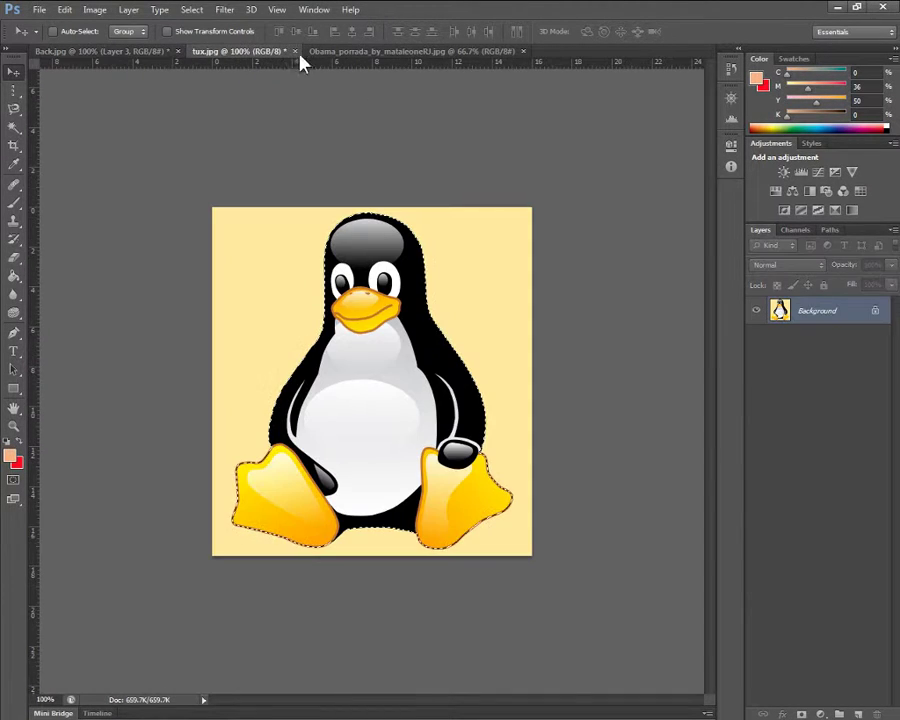
left_click(13, 129)
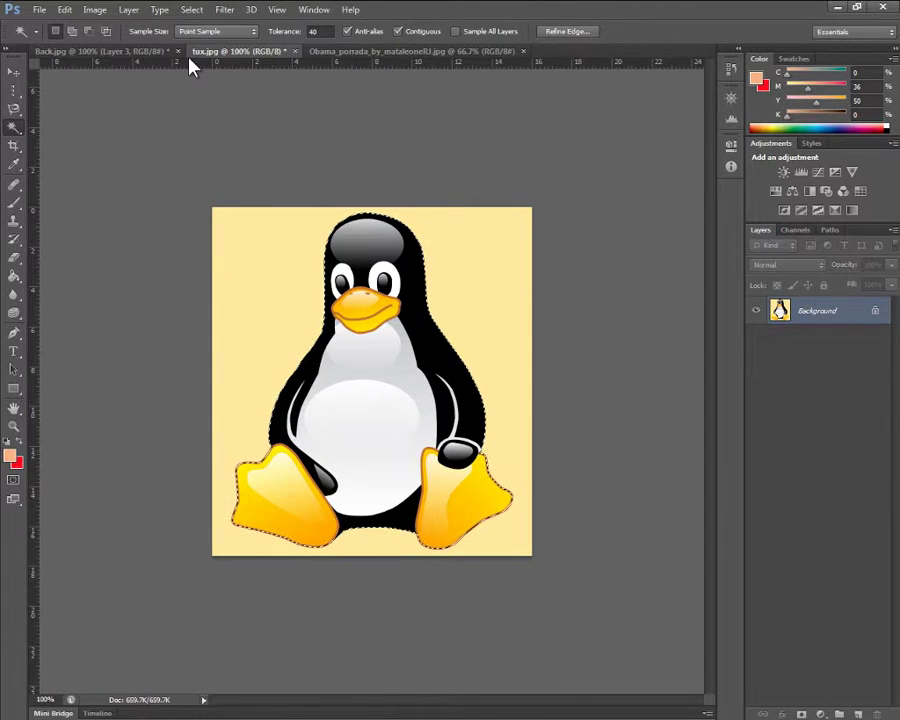
key("ctrl+d")
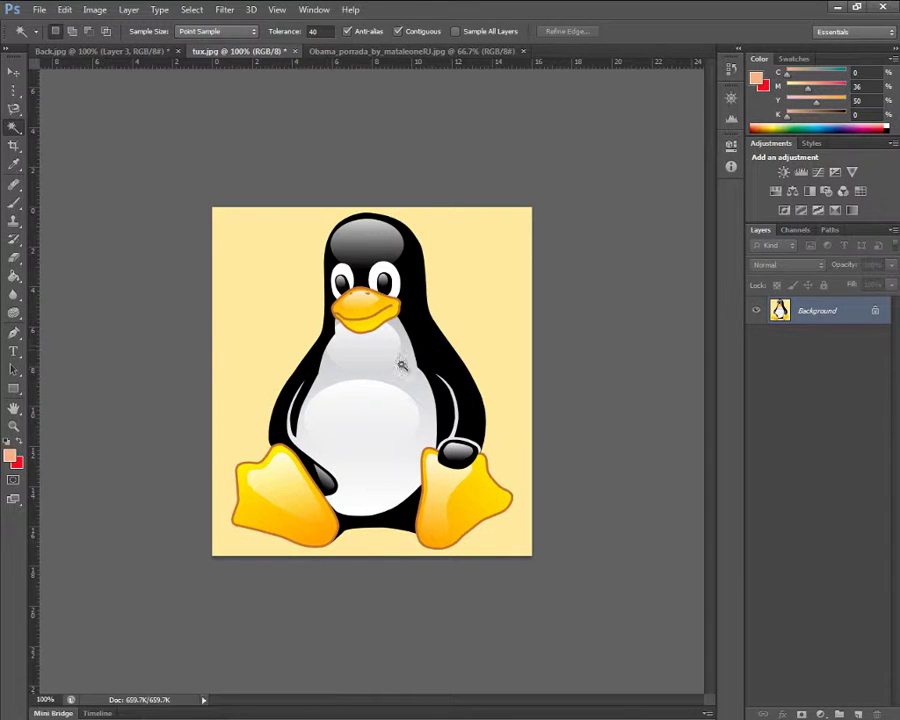
- Select the penguin's grey chest with the Magic Wand at tolerance 40, and reselect it at tolerance 5
left_click(412, 383)
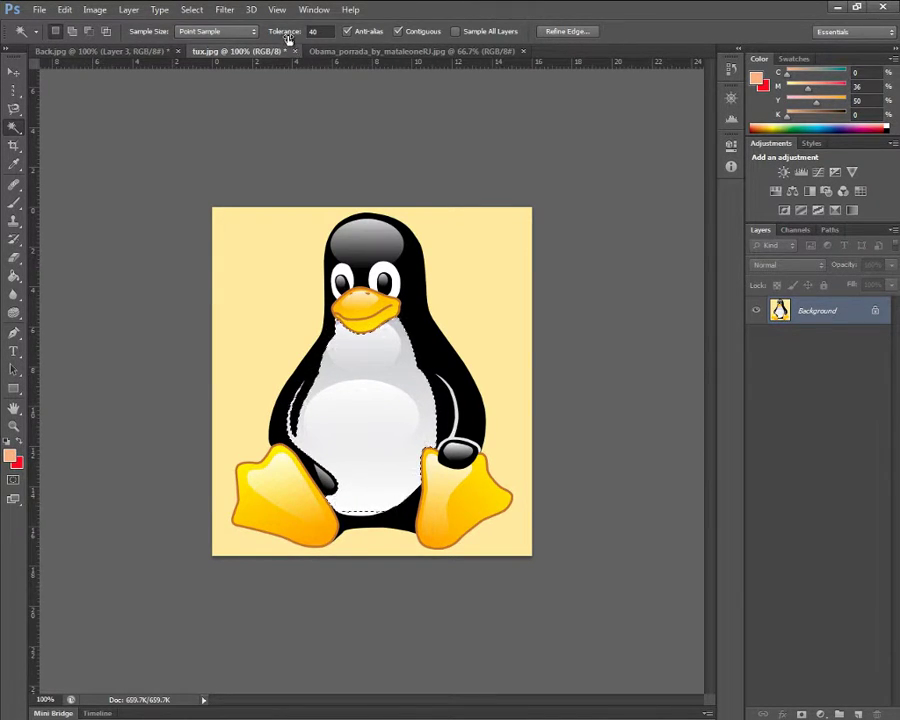
left_click(314, 31)
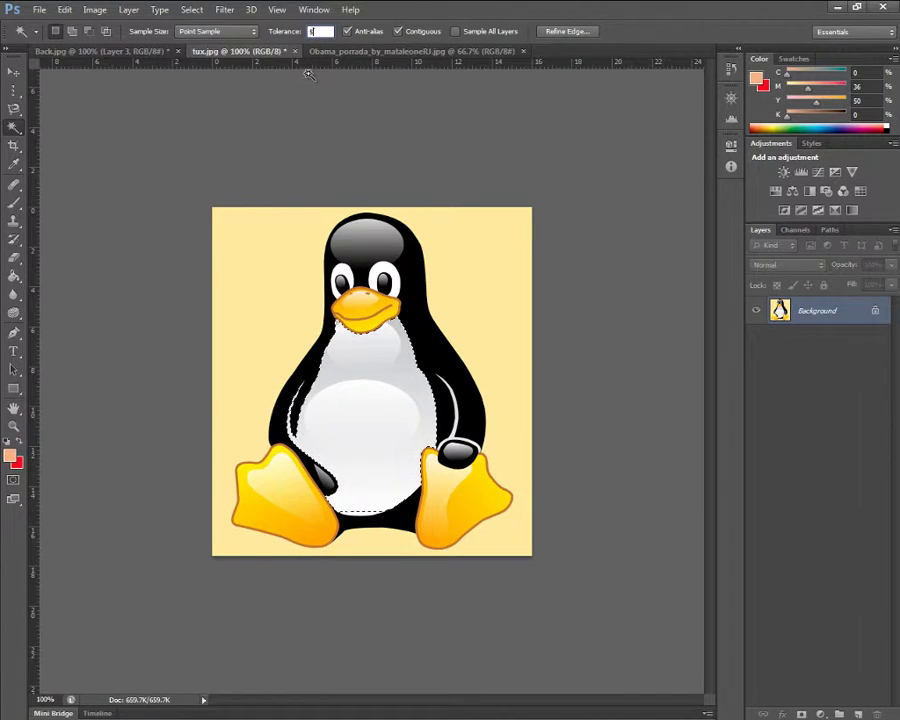
key("Return")
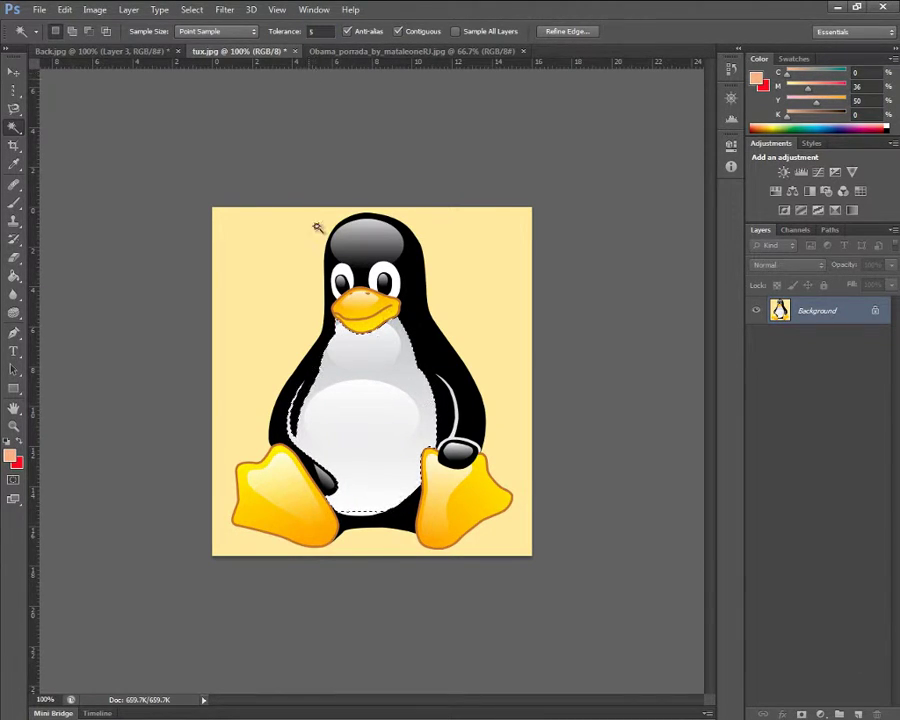
key("ctrl+d")
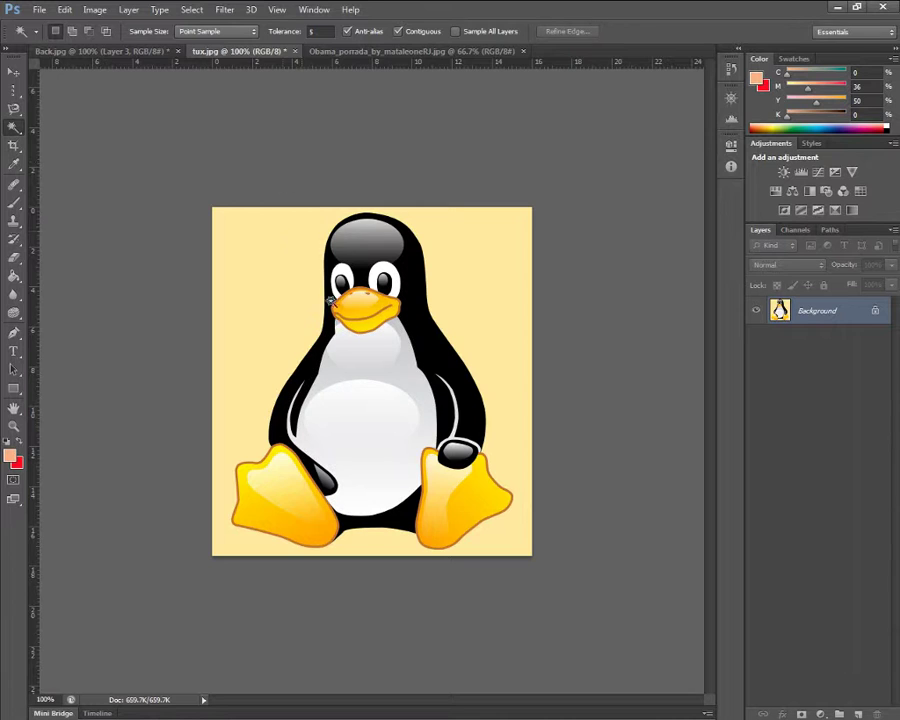
left_click(409, 376)
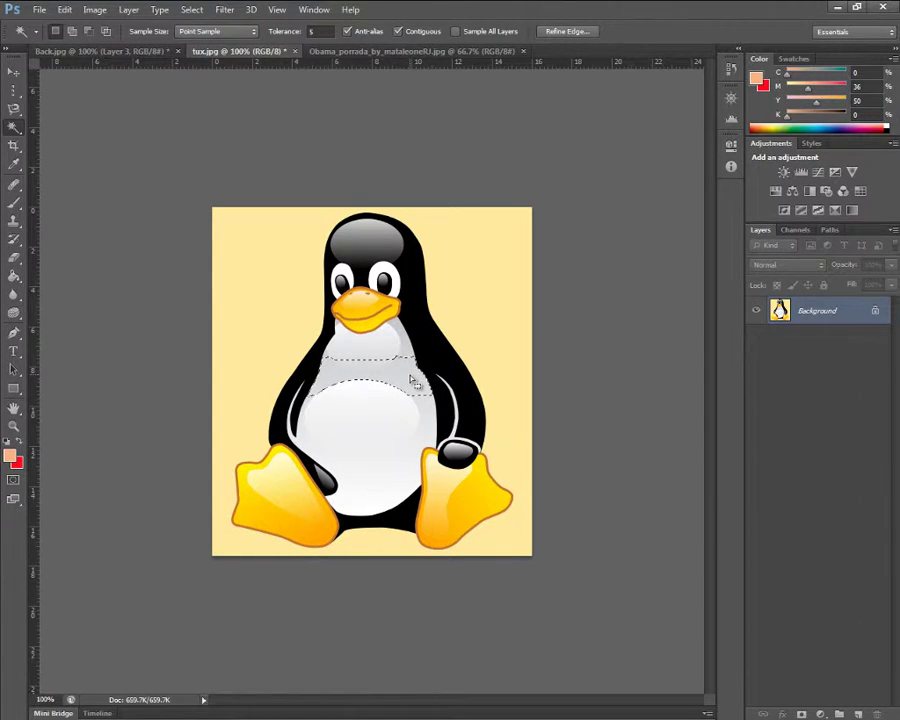
- Set the Magic Wand tolerance to 20, clear the selection and select the penguin's grey chest again
left_click(320, 31)
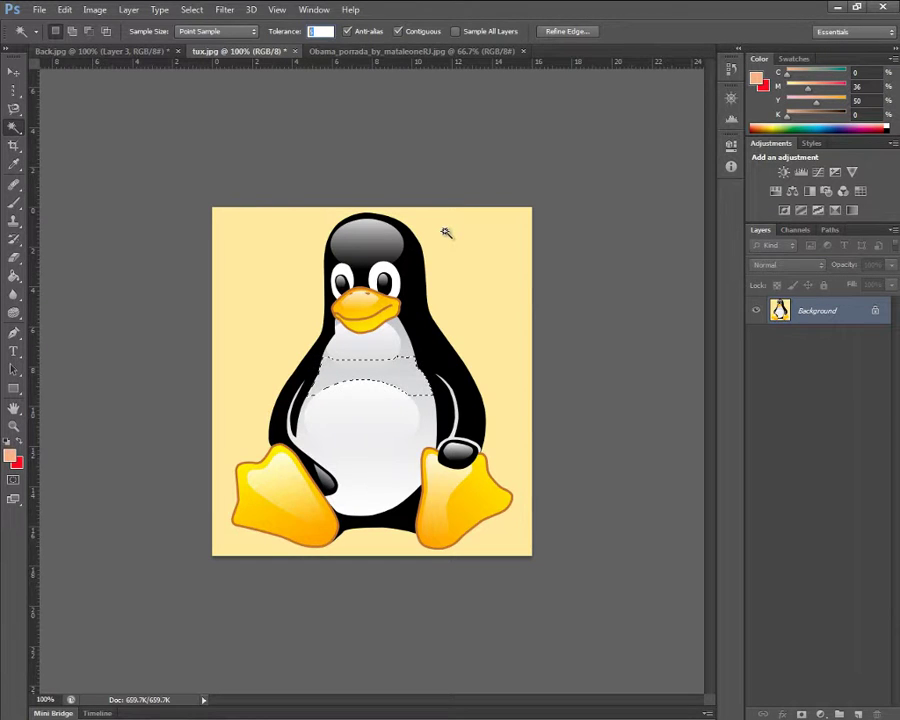
type("20")
key("Return")
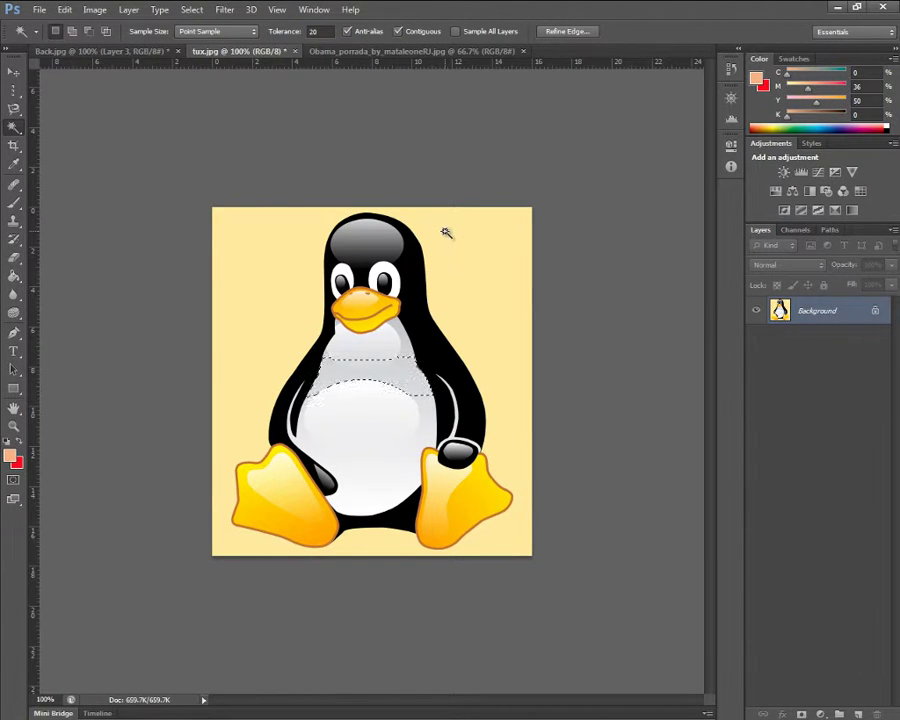
key("ctrl+d")
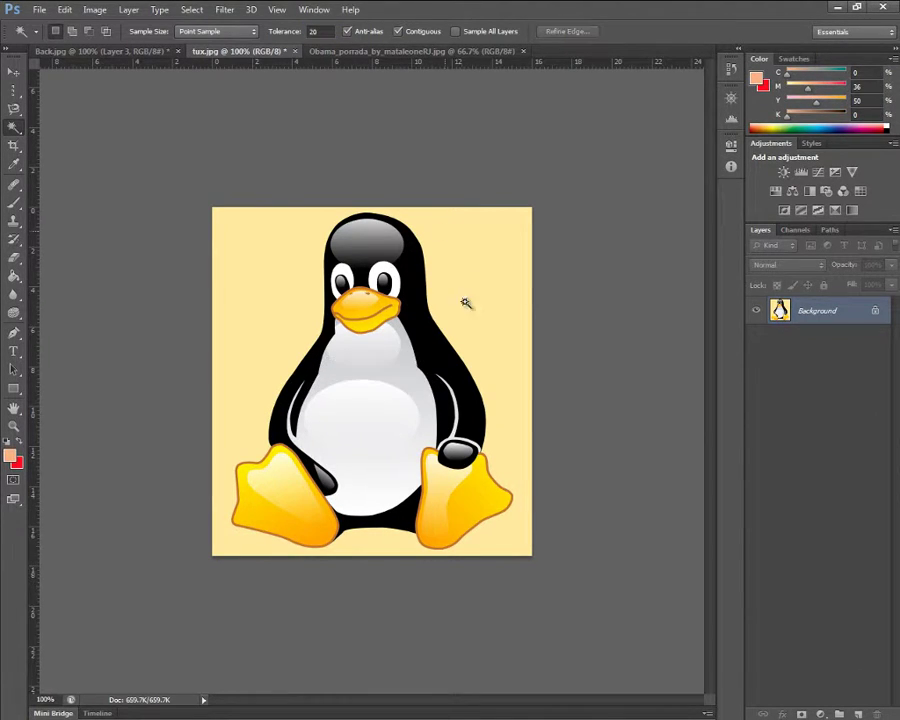
left_click(399, 377)
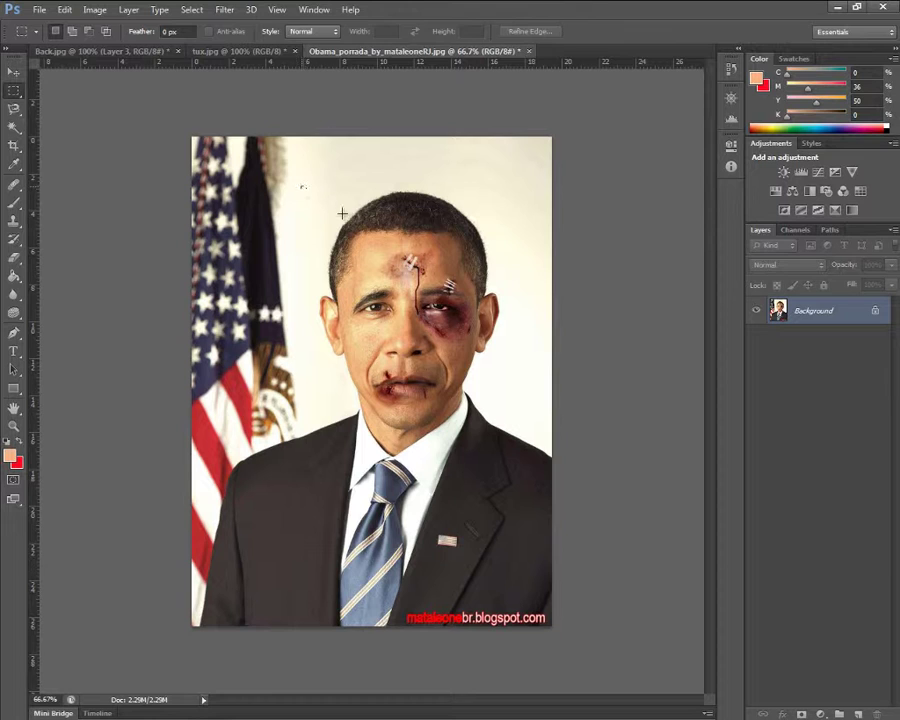
- Draw a rectangular marquee around the head and shoulders in Obama_porrada_by_mataleoneRJ.jpg and keep it selected
left_click_drag(301, 186, 512, 470)
left_click(496, 160)
key("ctrl+z")
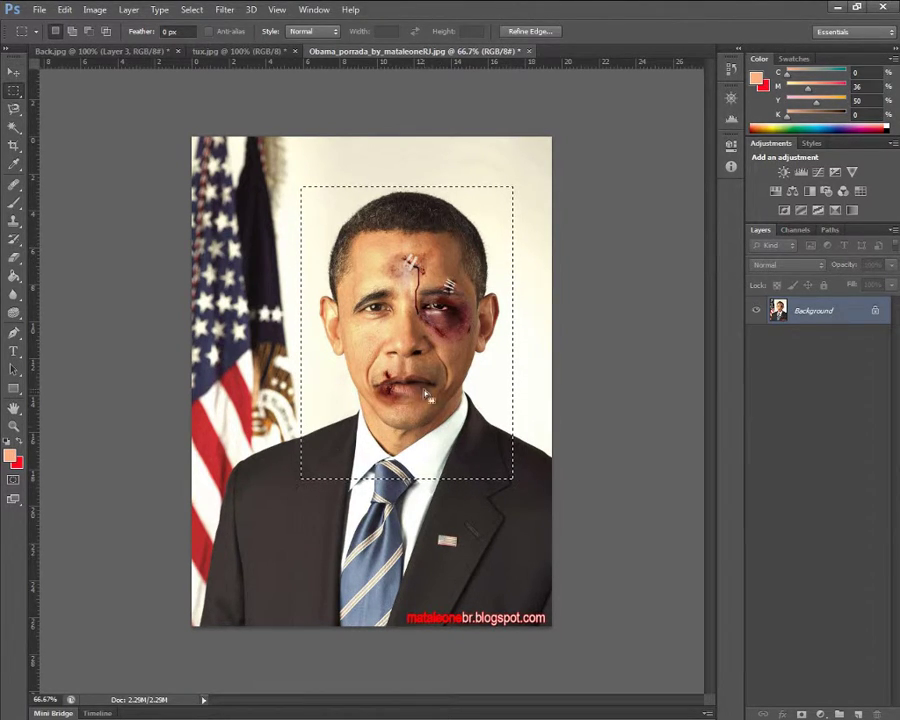
- Crop the portrait to the head-and-shoulders selection, extending the crop slightly above the hair and below the tie knot
left_click(15, 150)
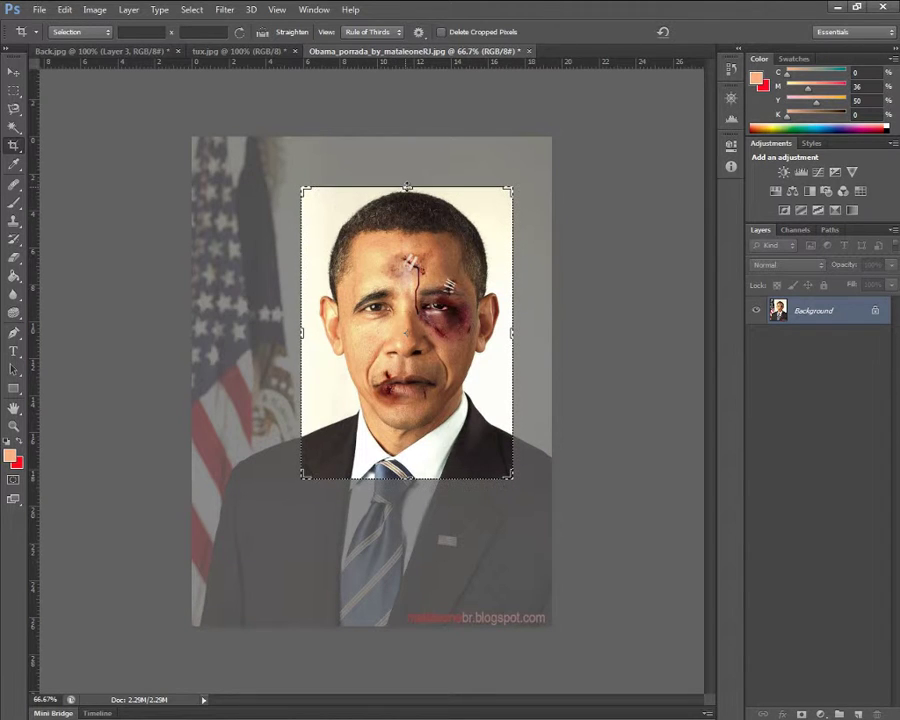
left_click_drag(407, 186, 407, 176)
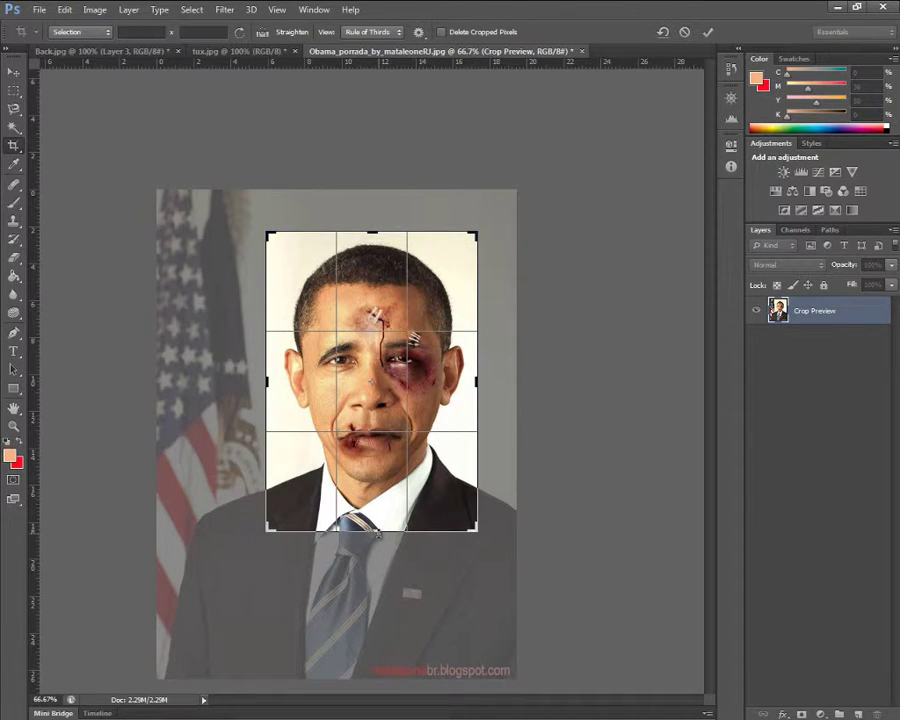
left_click_drag(377, 532, 376, 541)
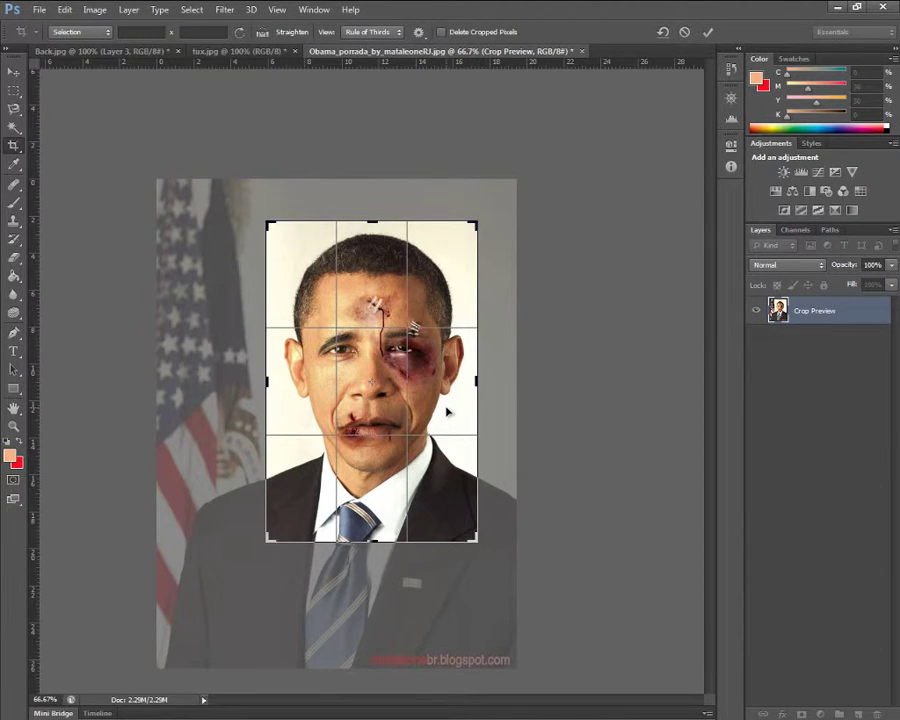
key("Return")
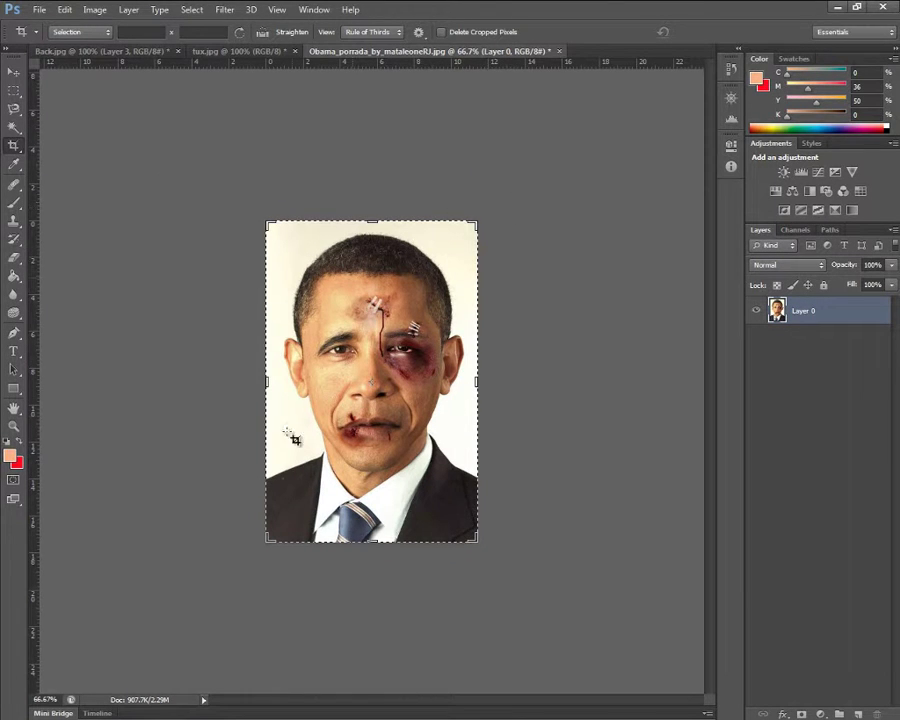
left_click(15, 73)
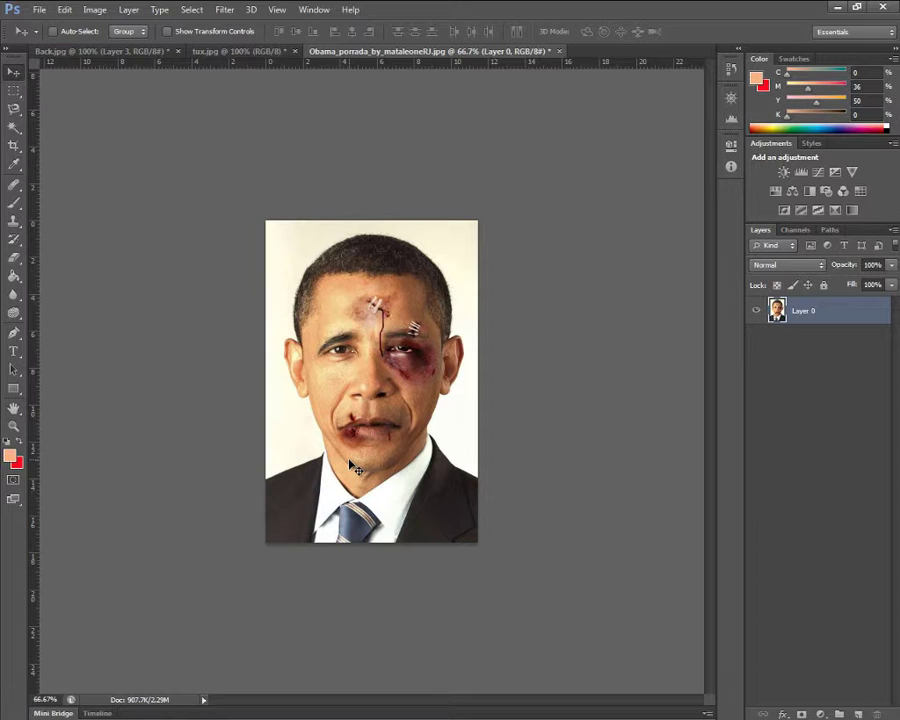
- Open the image MH_Indesign_Aug10_pp112-113 from the Samples folder
left_click(39, 12)
left_click(50, 38)
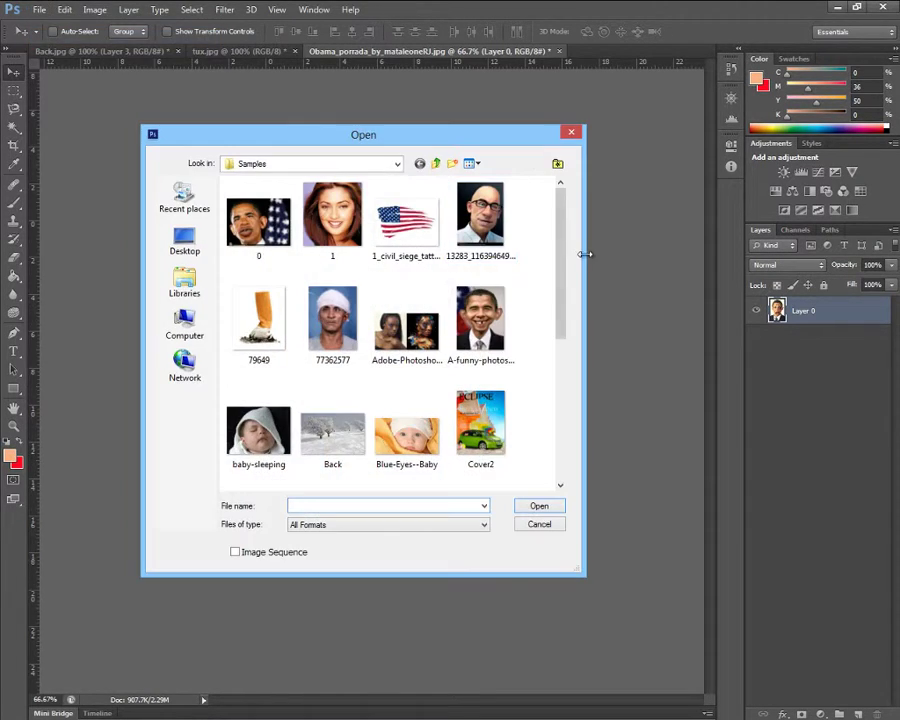
left_click_drag(560, 260, 484, 377)
left_click(408, 318)
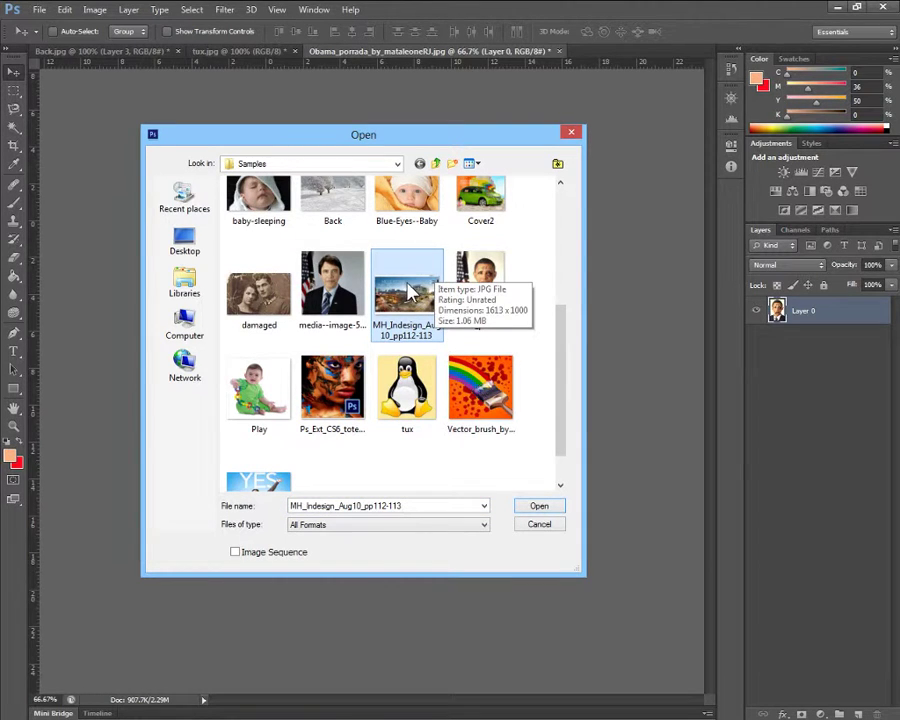
double_click(405, 300)
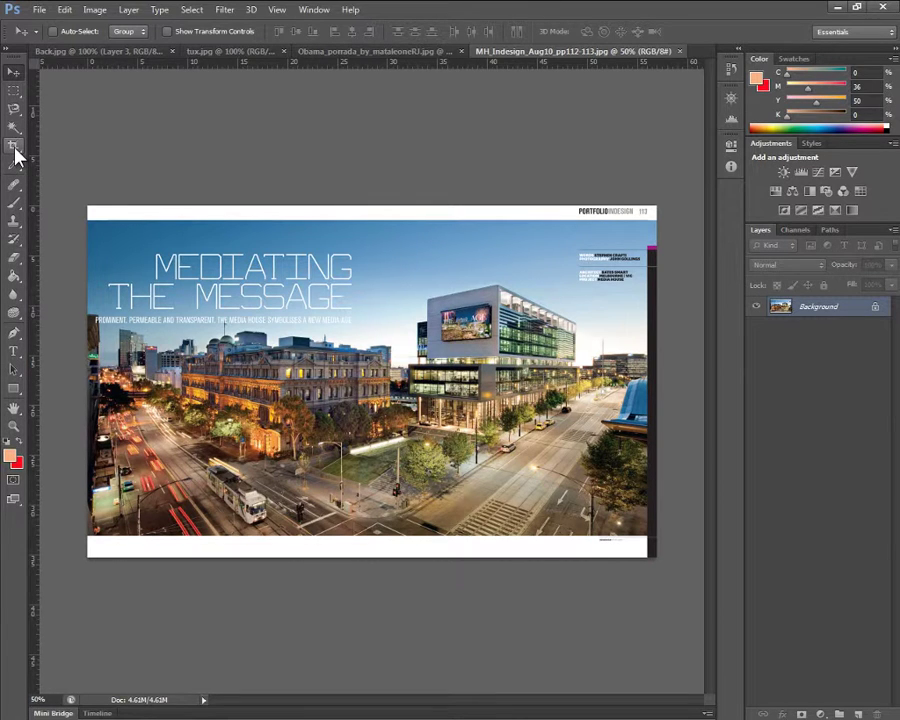
- Crop the image to the old building's front facade with the Perspective Crop tool, placing the corners along its slanted edges
left_click_drag(16, 152, 53, 167)
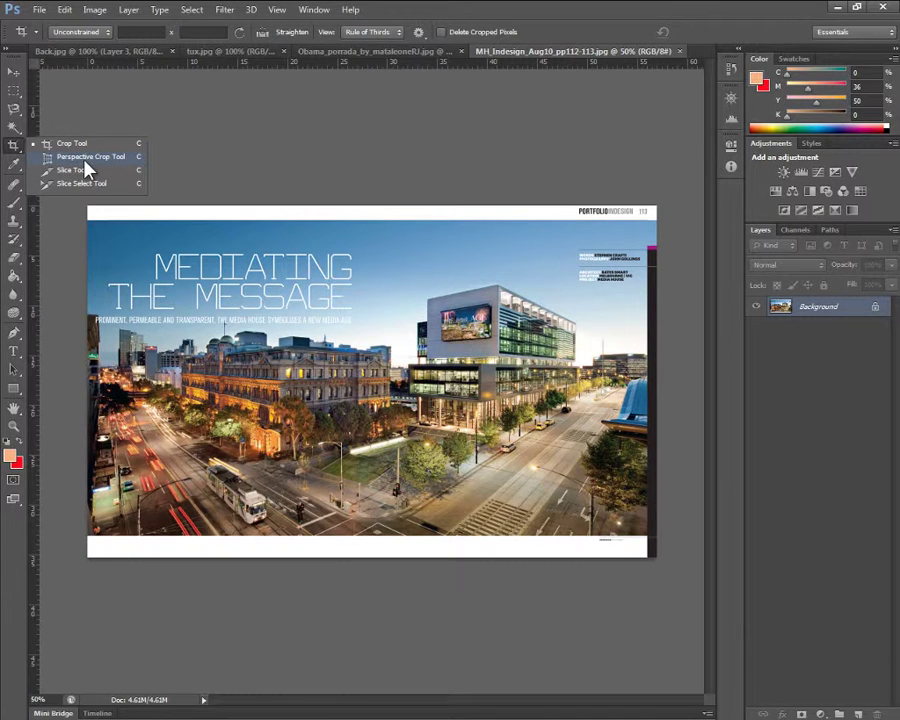
left_click_drag(84, 163, 84, 163)
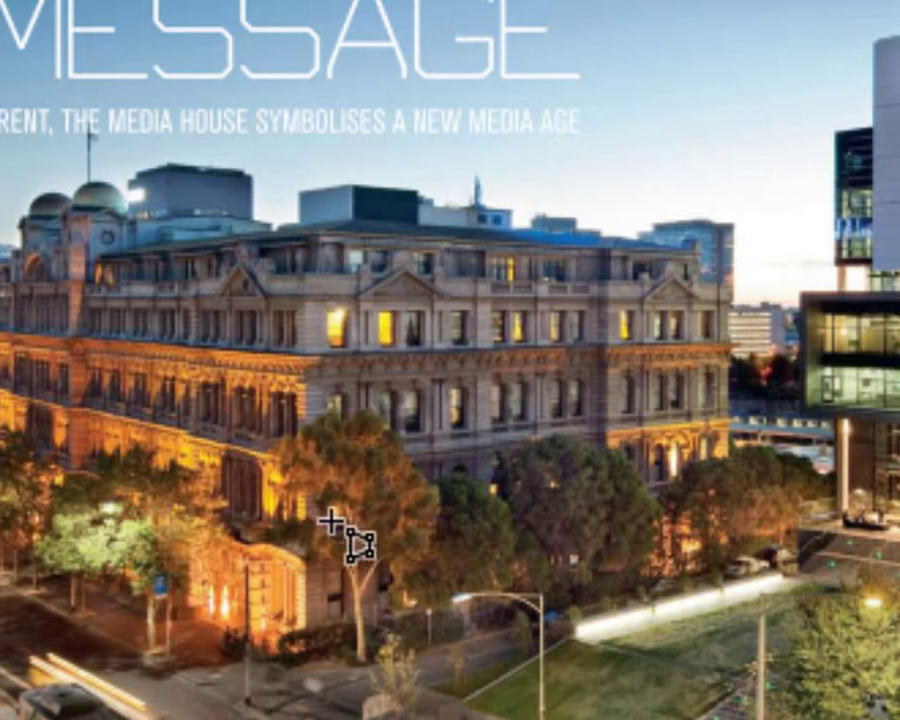
left_click(727, 222)
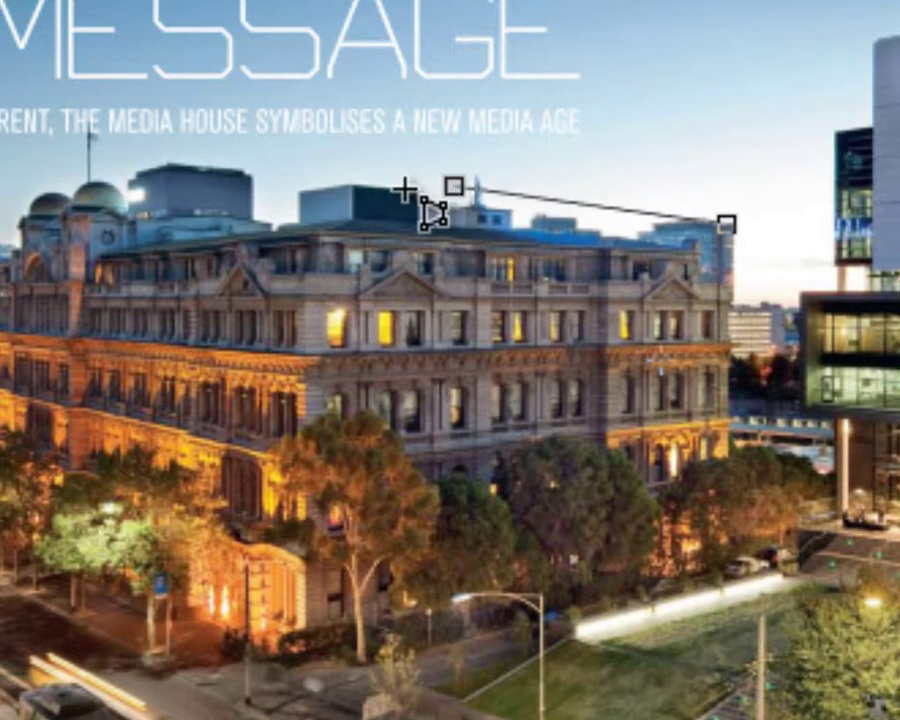
left_click(340, 183)
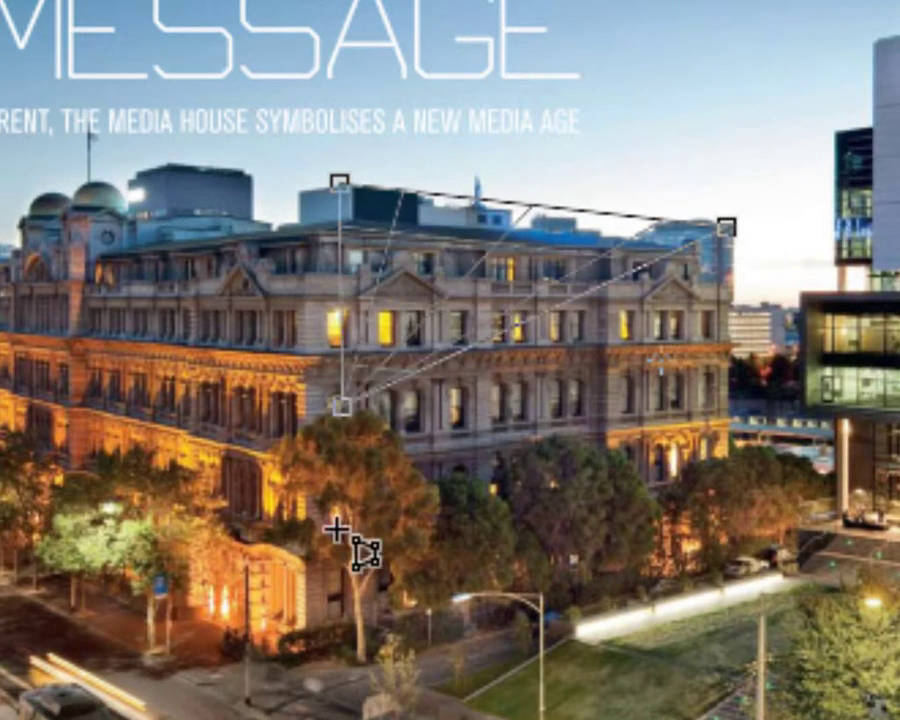
left_click(325, 669)
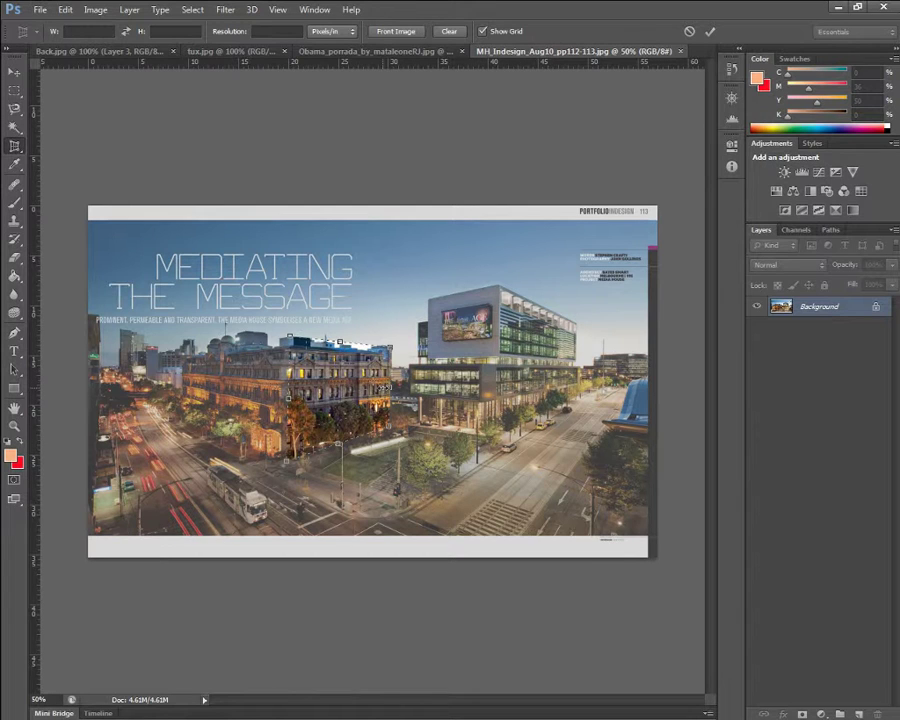
key("Return")
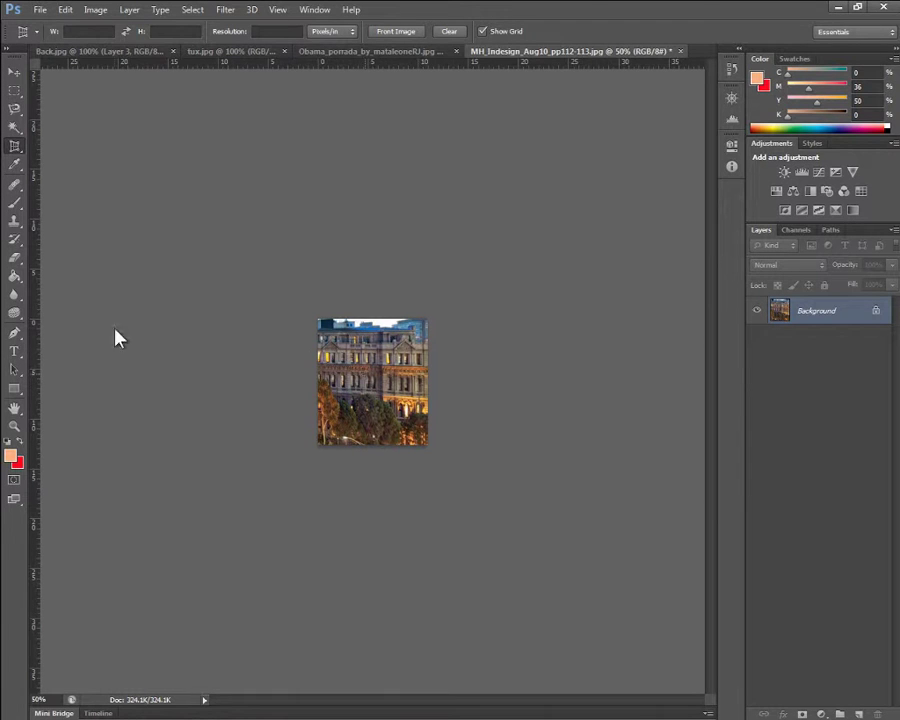
- Examine the perspective-cropped building facade up close and return the view to 100%
left_click(14, 426)
left_click(411, 391)
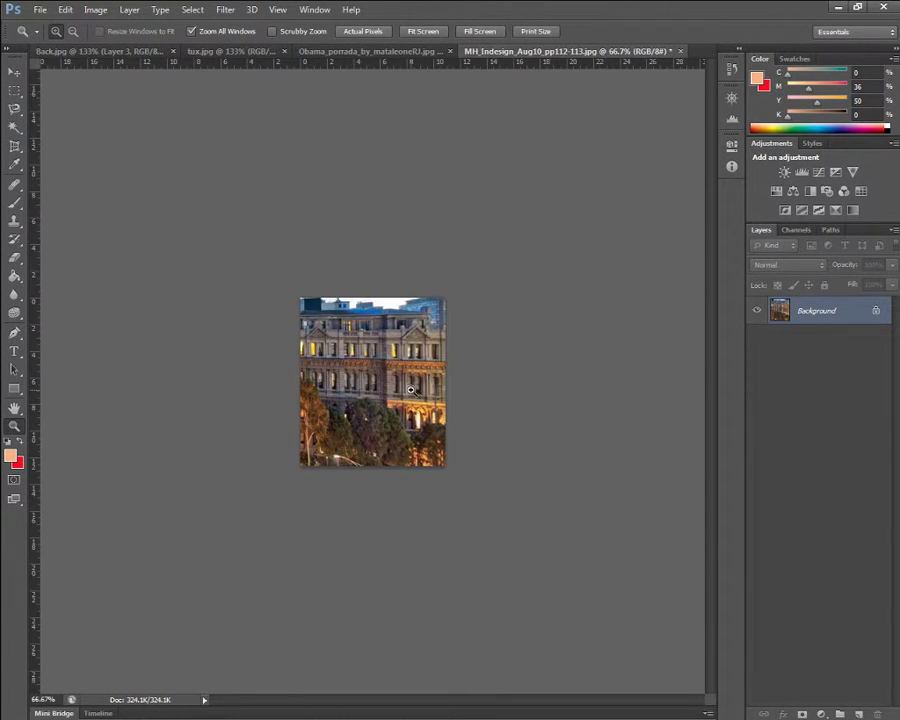
left_click(409, 388)
left_click(409, 388)
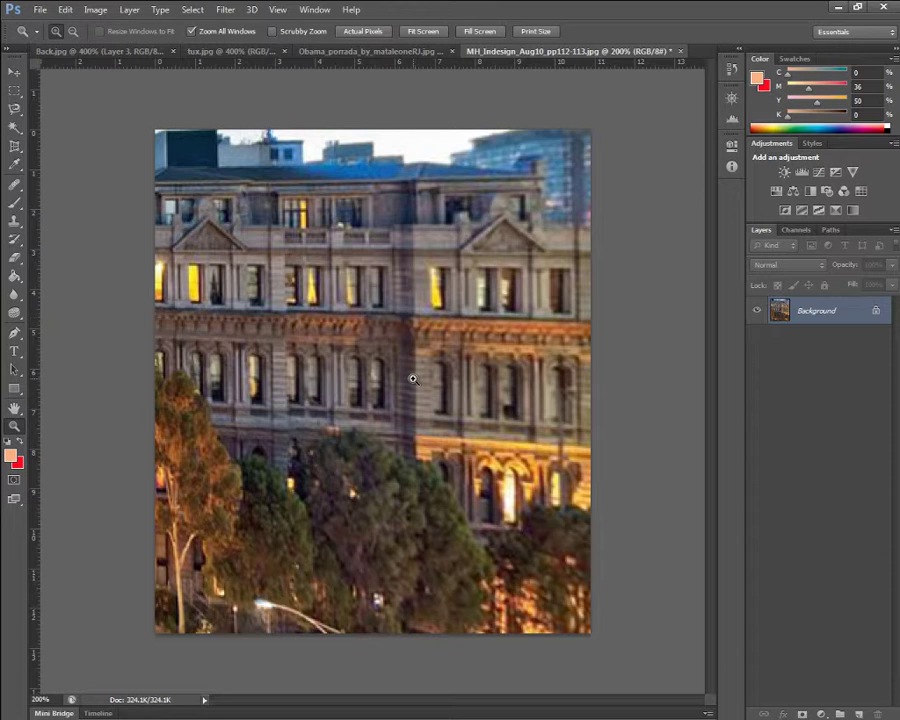
left_click(411, 378, "alt")
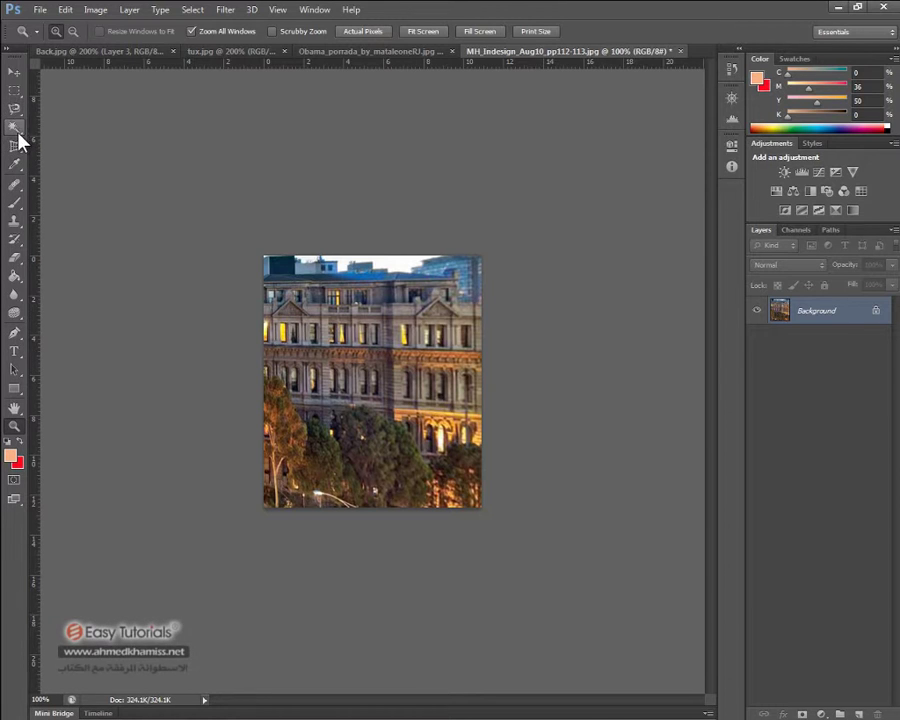
- Reactivate the Perspective Crop tool and review the slice tools grouped with it
left_click_drag(24, 150, 45, 155)
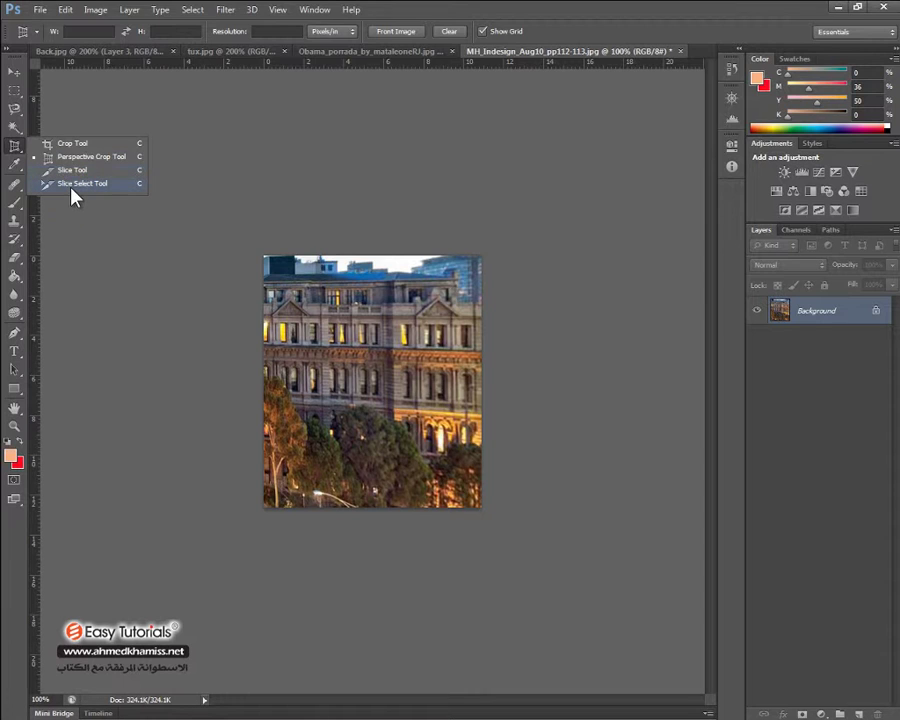
left_click(13, 149)
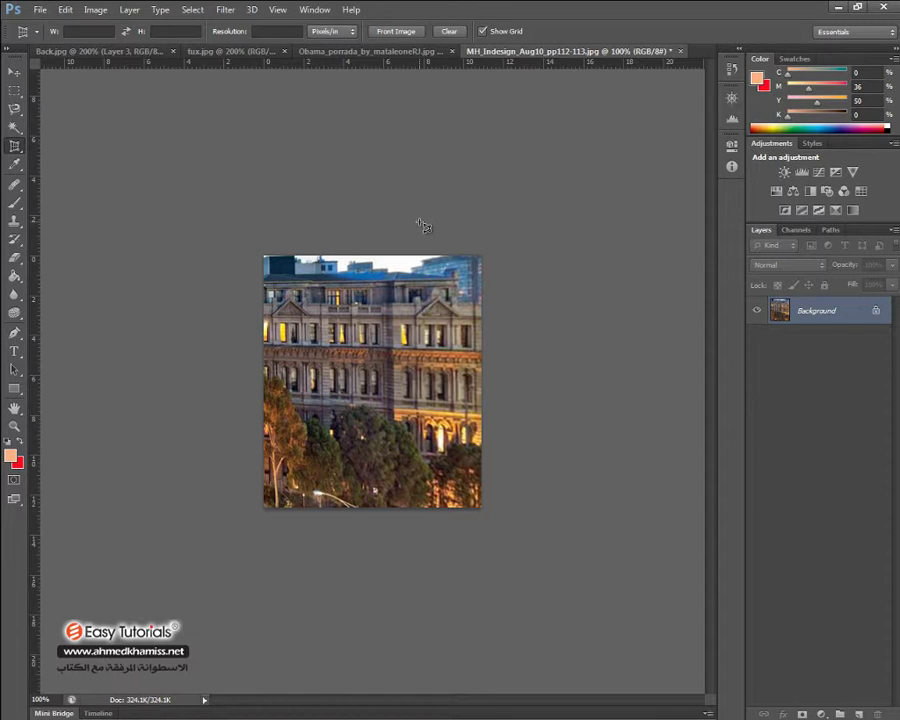